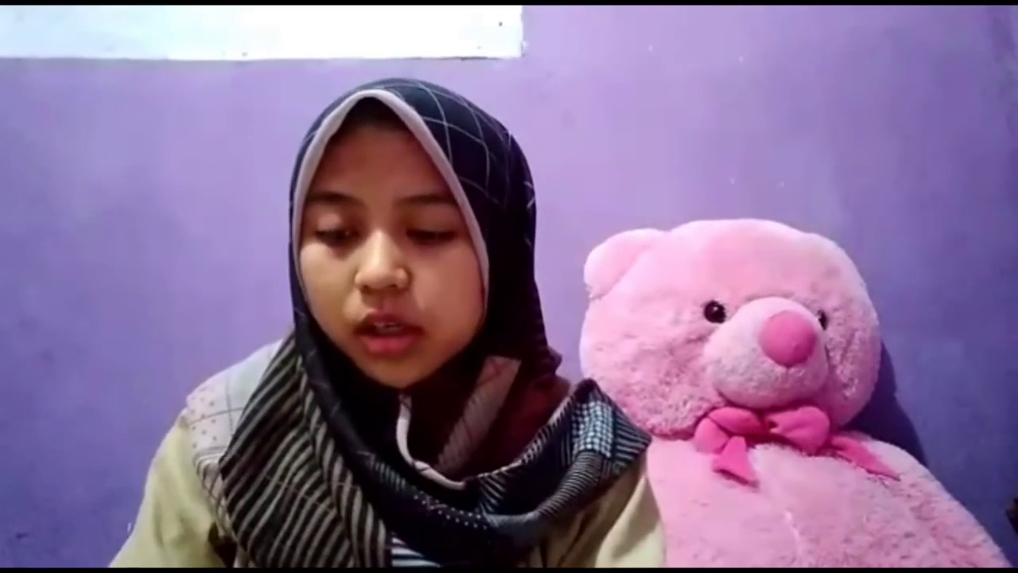
Enter the assignment instructions "kerjakan secara mandiri dan dikumpulkan sesuai waktu yang ditentukan"
type("ker")
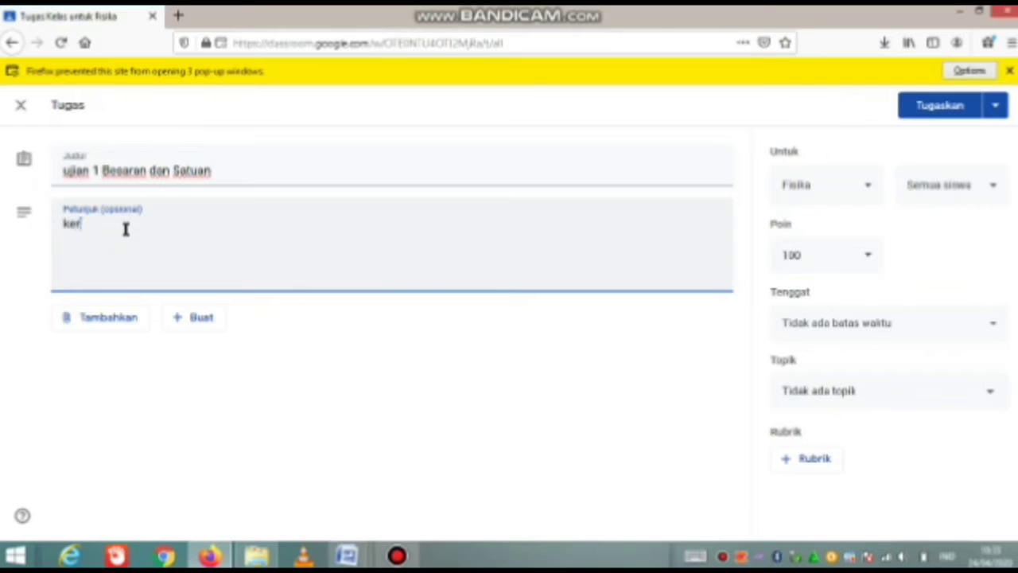
type("jakan d")
key("BackSpace")
key("BackSpace")
type("secara mandiri da")
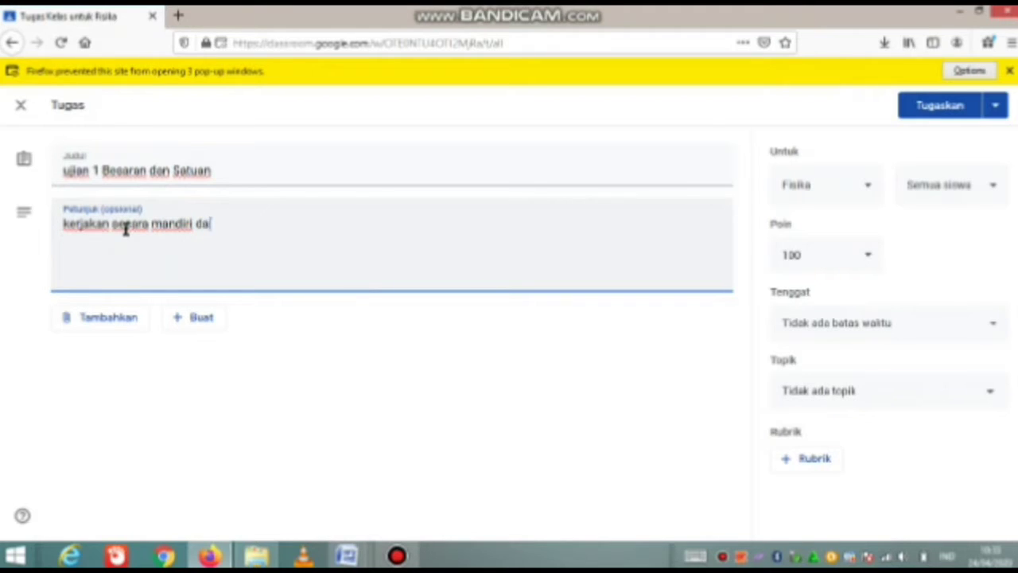
type("n men")
key("BackSpace")
key("BackSpace")
type("dikumpulkan se")
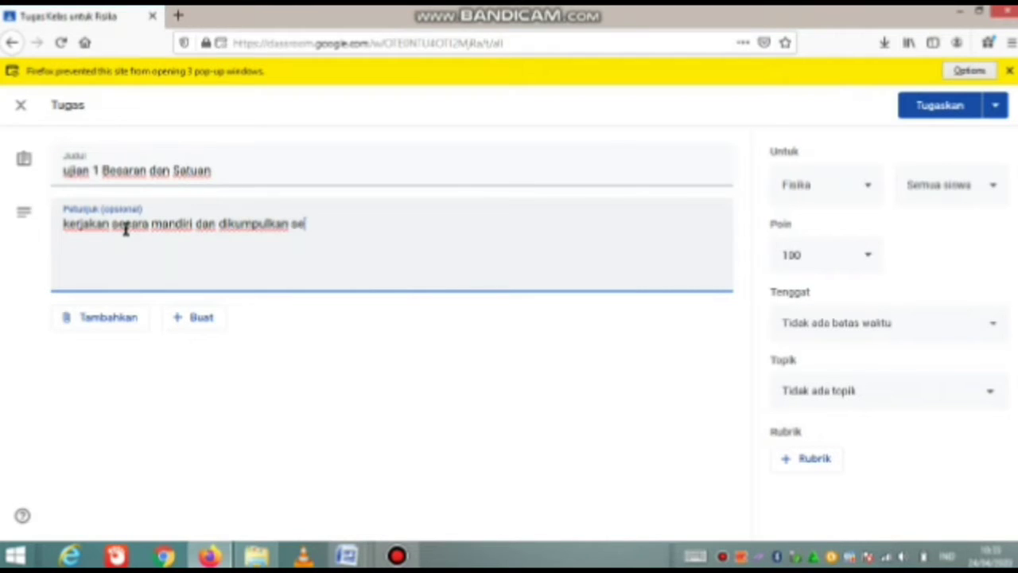
type("suai jadwal")
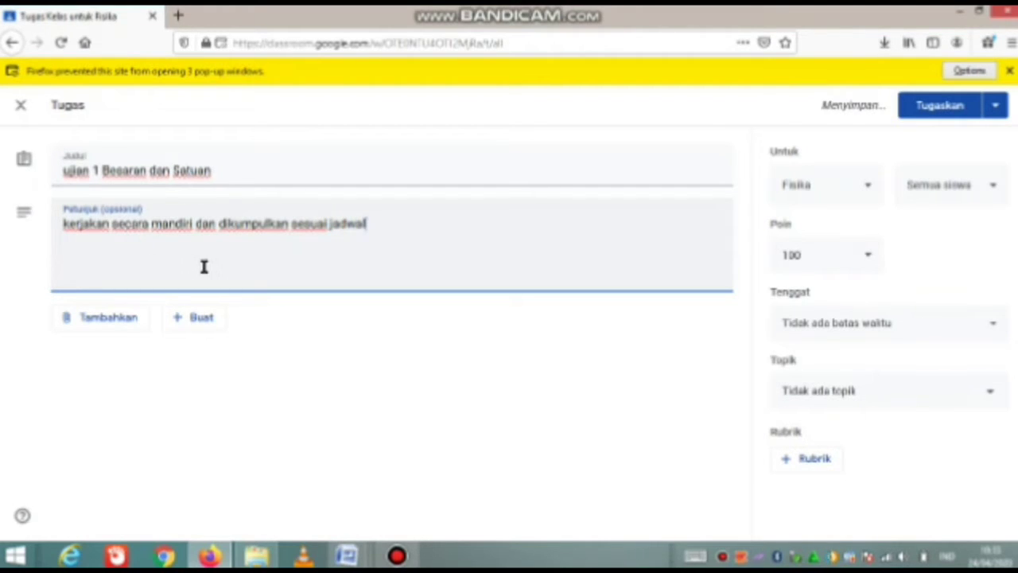
key("BackSpace")
key("BackSpace")
key("BackSpace")
key("BackSpace")
key("BackSpace")
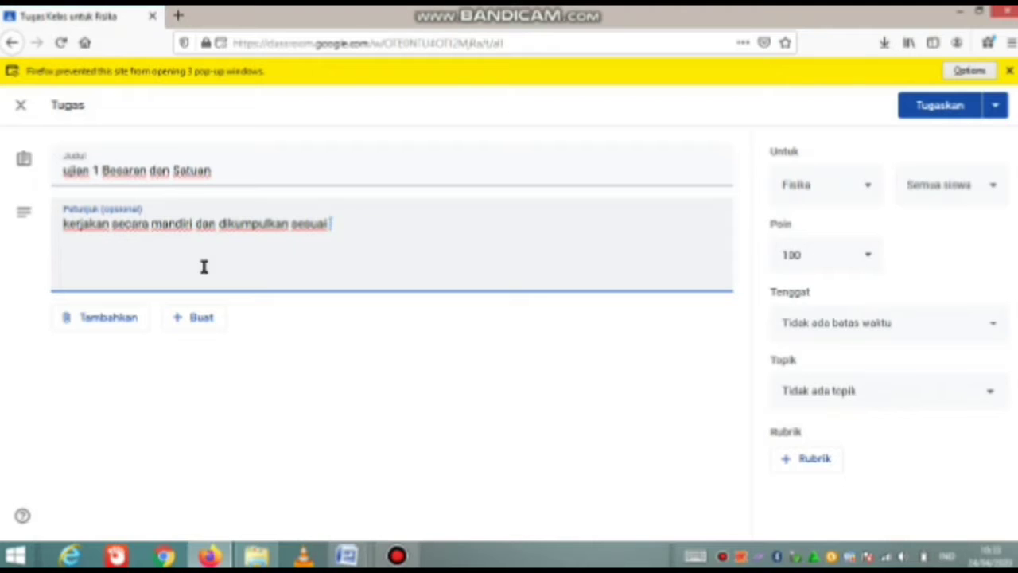
type("tenggat waktu")
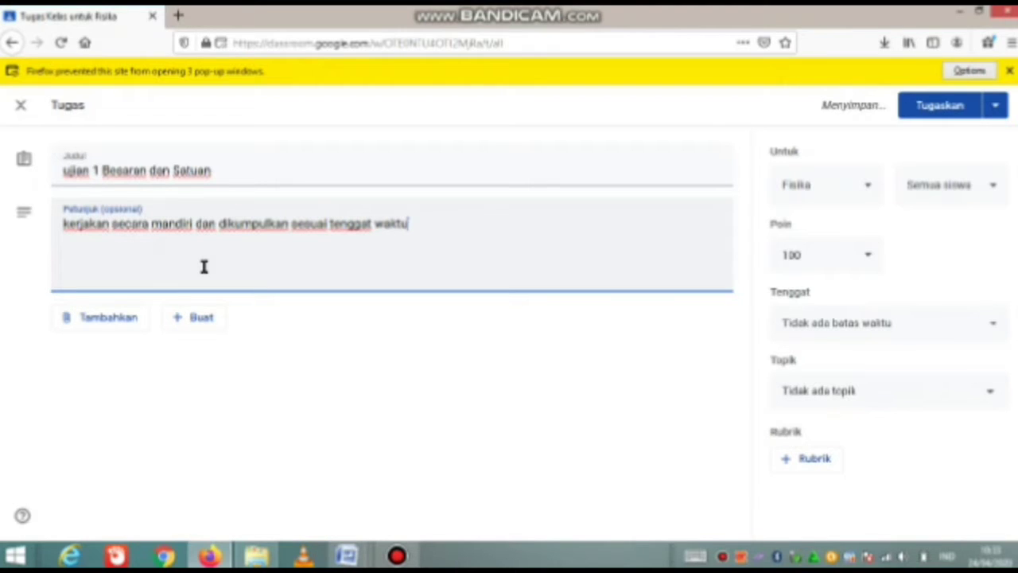
key("BackSpace")
key("BackSpace")
key("BackSpace")
key("BackSpace")
key("BackSpace")
key("BackSpace")
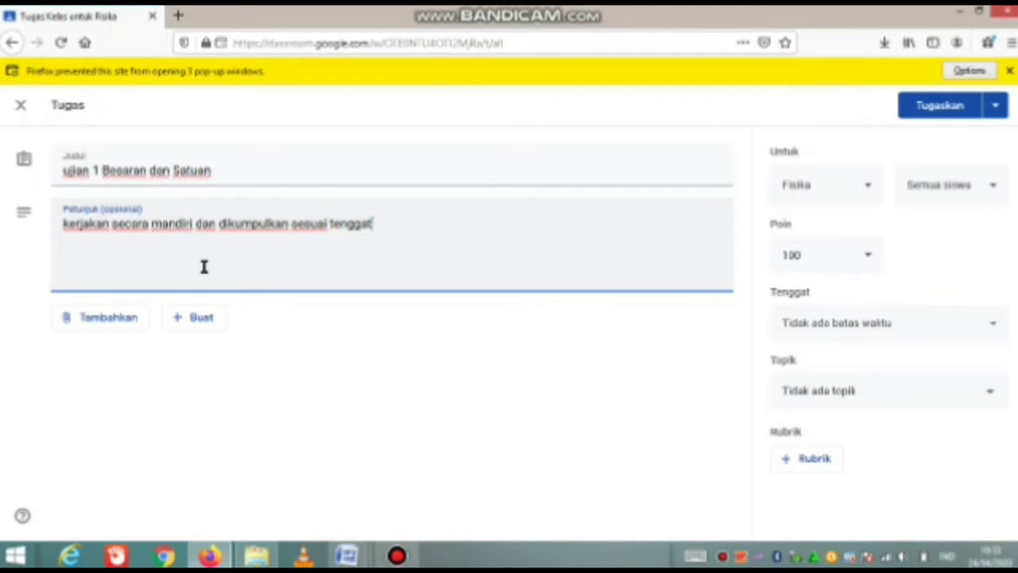
key("BackSpace")
key("BackSpace")
key("BackSpace")
key("BackSpace")
key("BackSpace")
type("waktu yang ")
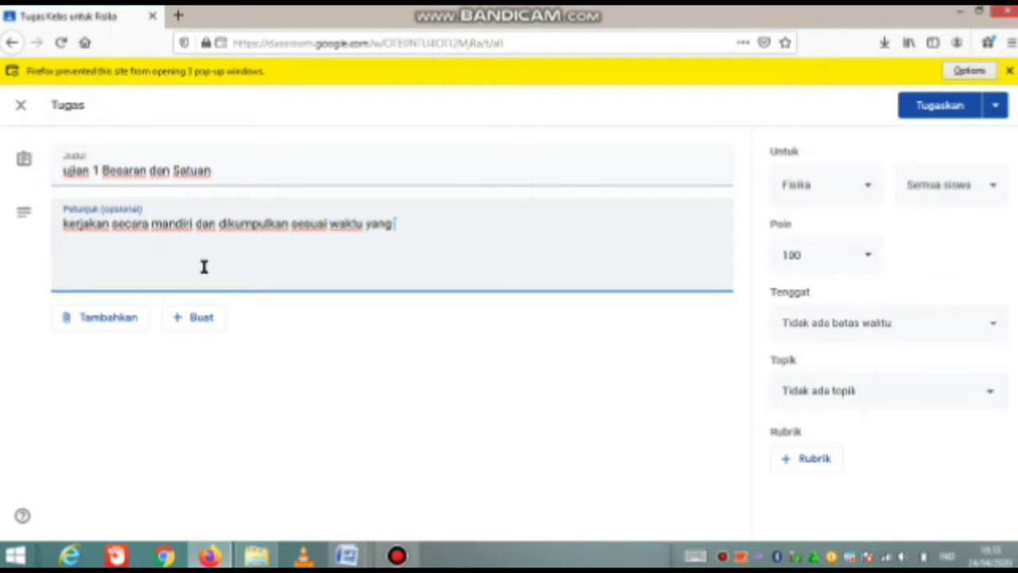
type("ditentuka")
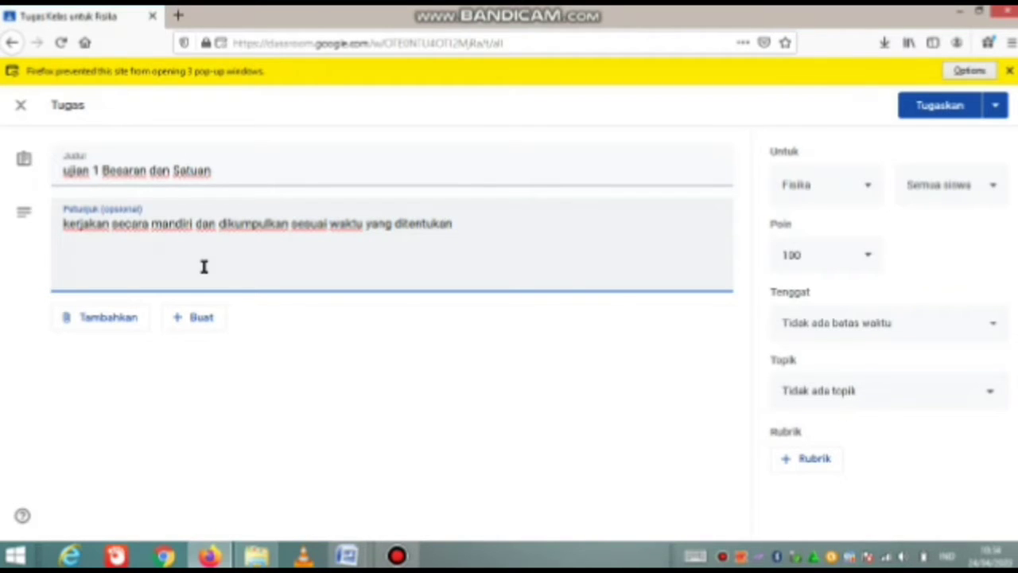
type("n")
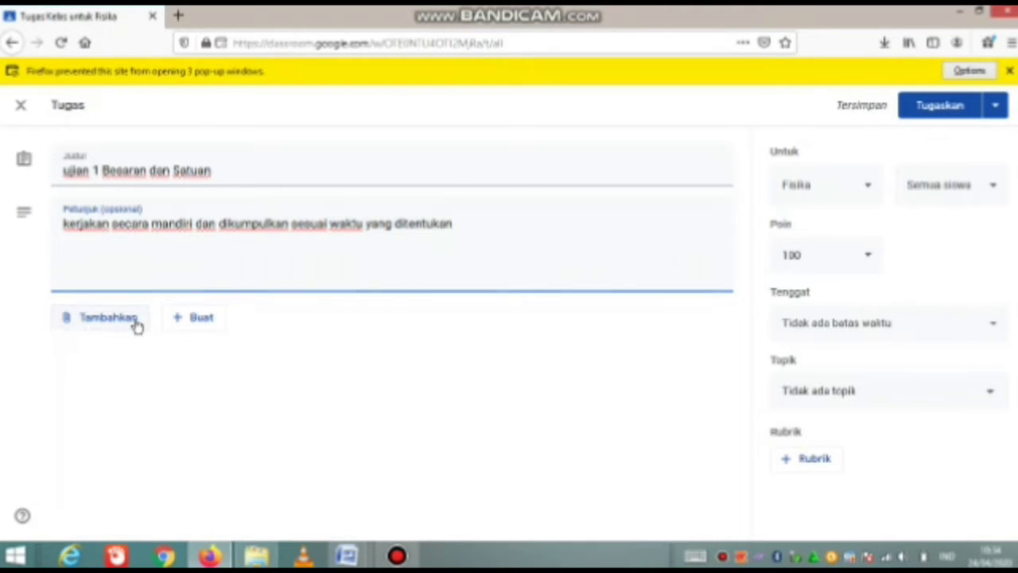
Attach the file tugas equation.pdf from Google Drive to the assignment
left_click(136, 326)
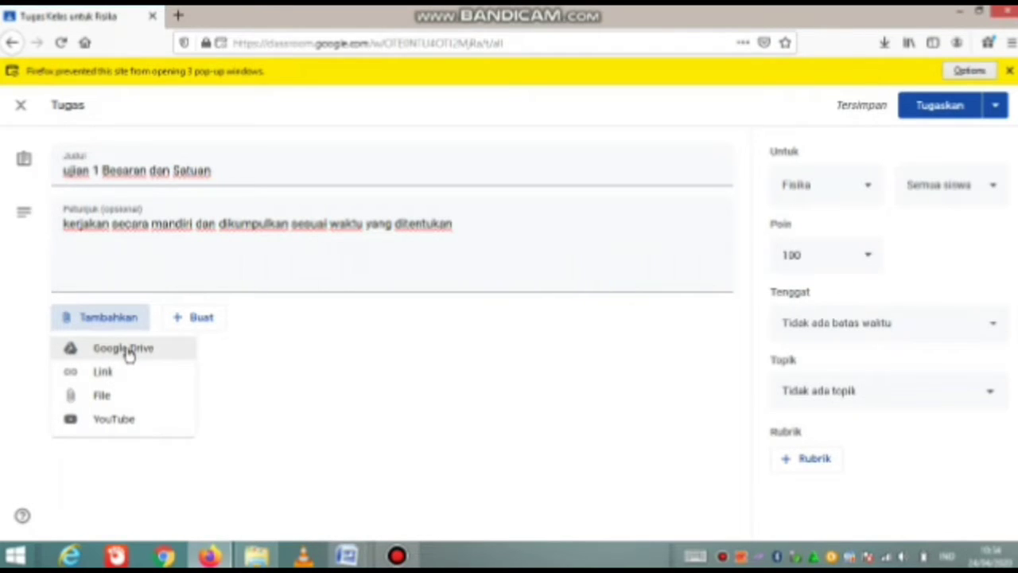
left_click(128, 353)
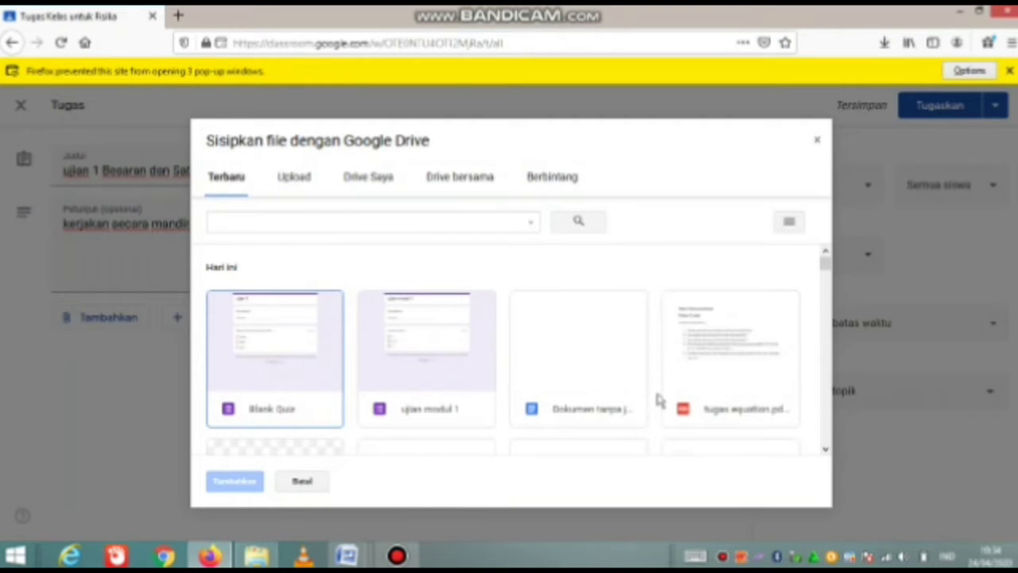
left_click(699, 400)
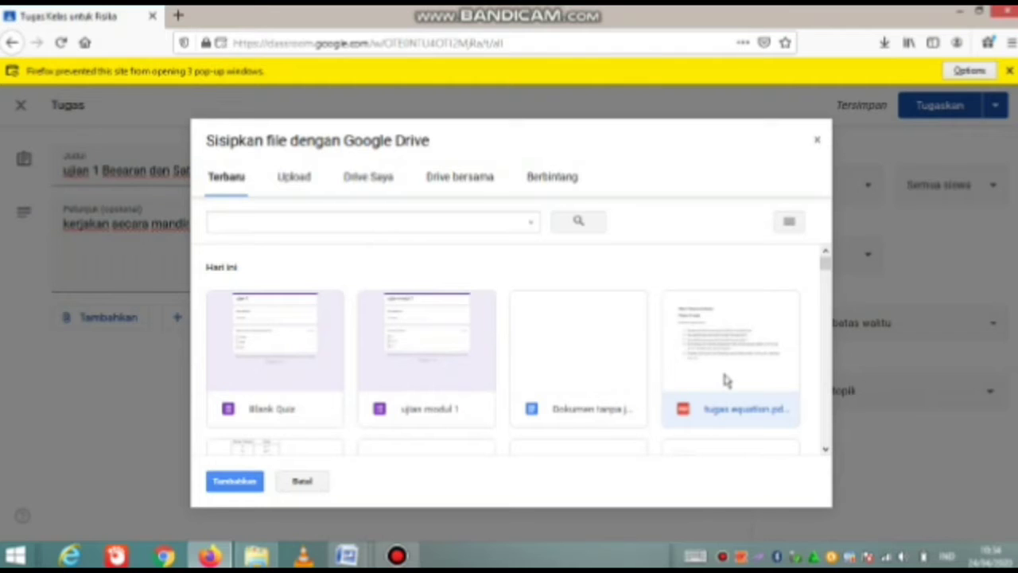
left_click(237, 481)
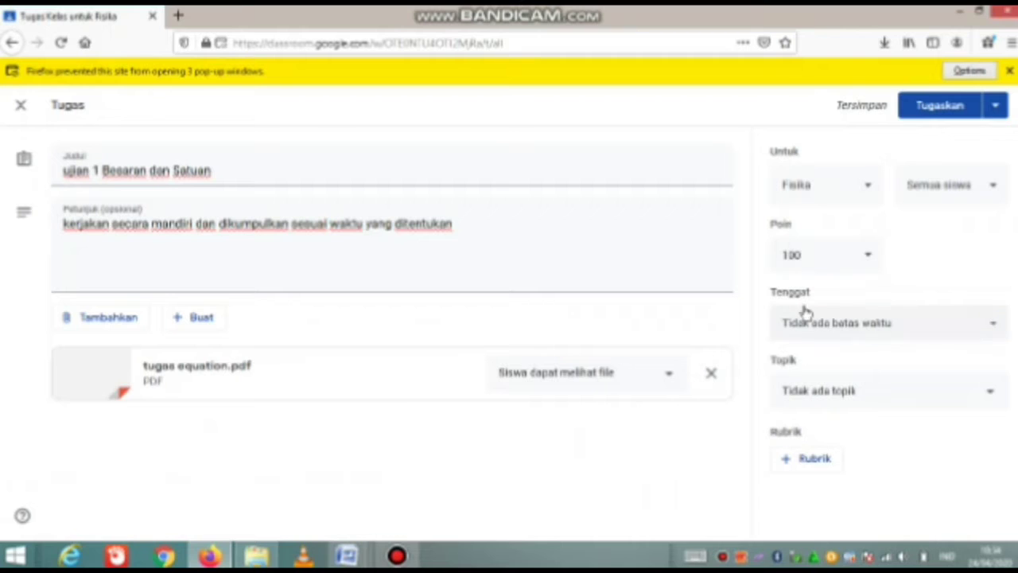
Set the assignment's due date to 25 Apr 2020 at 23.59 and create the topic "ujian 1" for it
left_click(991, 329)
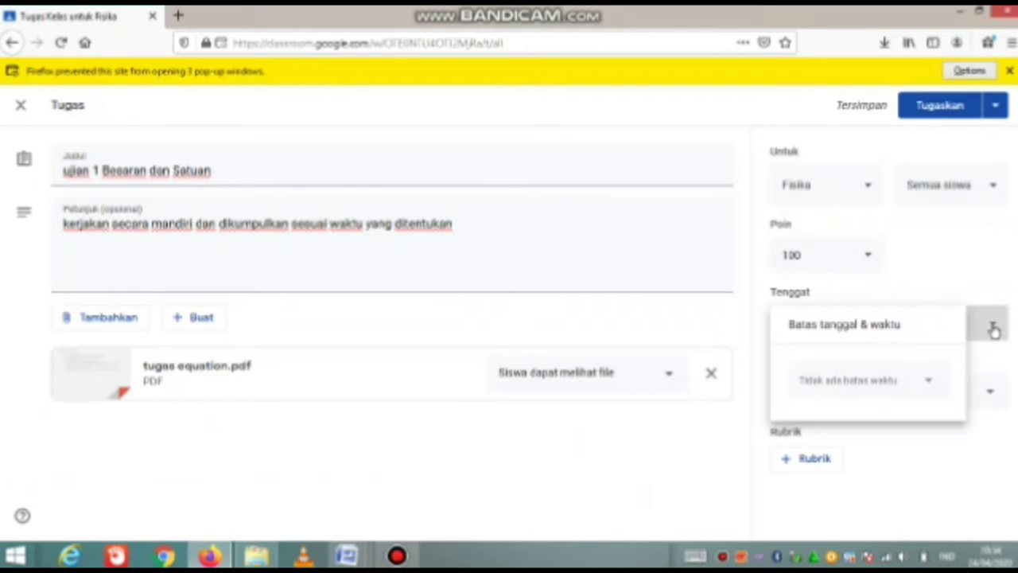
left_click(931, 384)
left_click(943, 322)
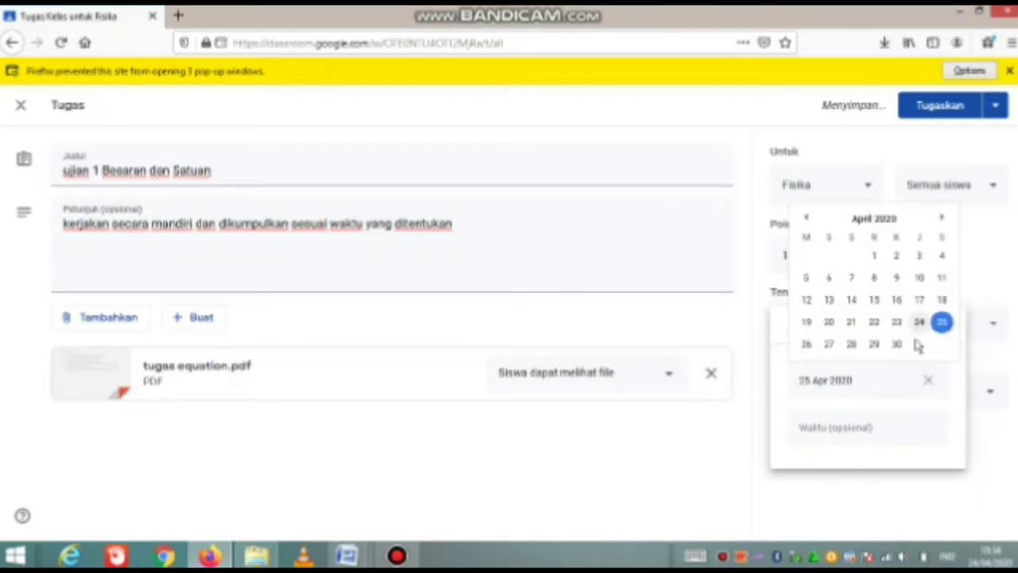
left_click(832, 429)
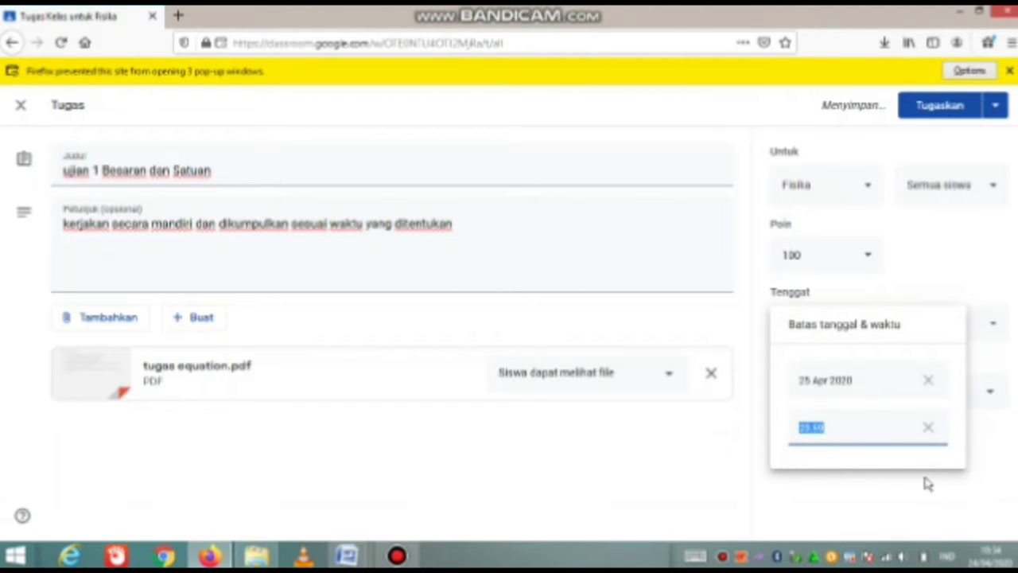
left_click(729, 469)
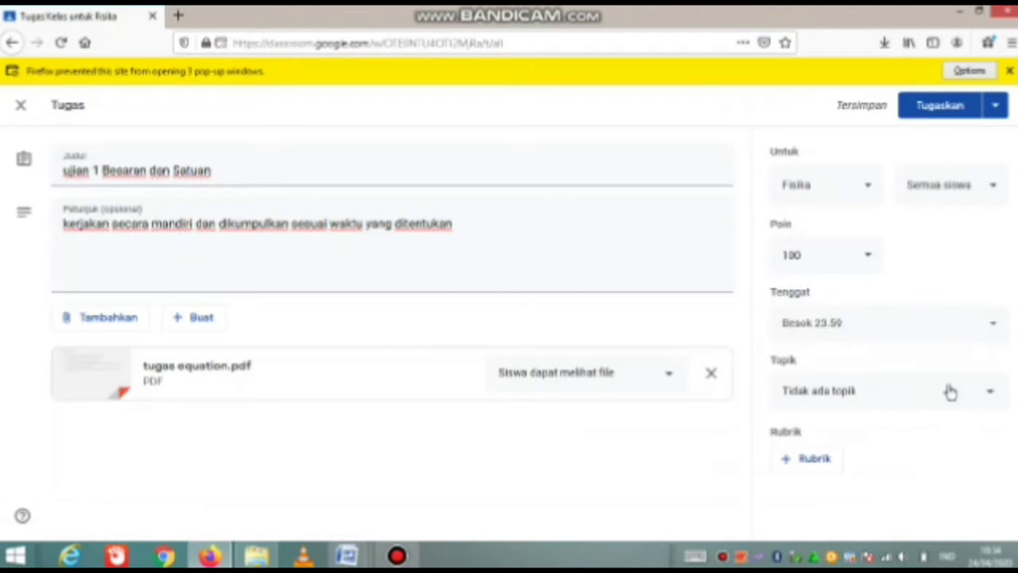
left_click(981, 393)
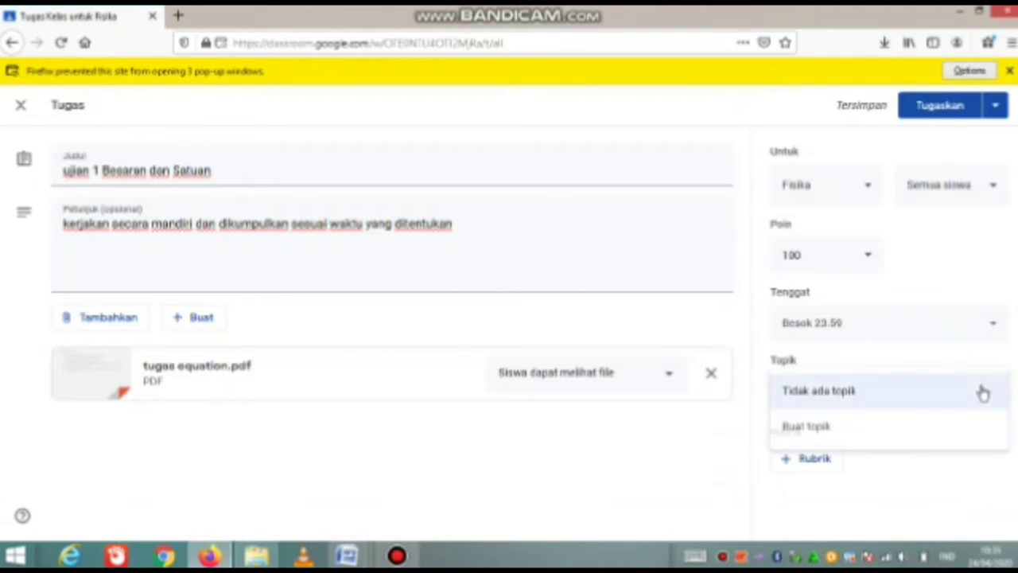
left_click(848, 427)
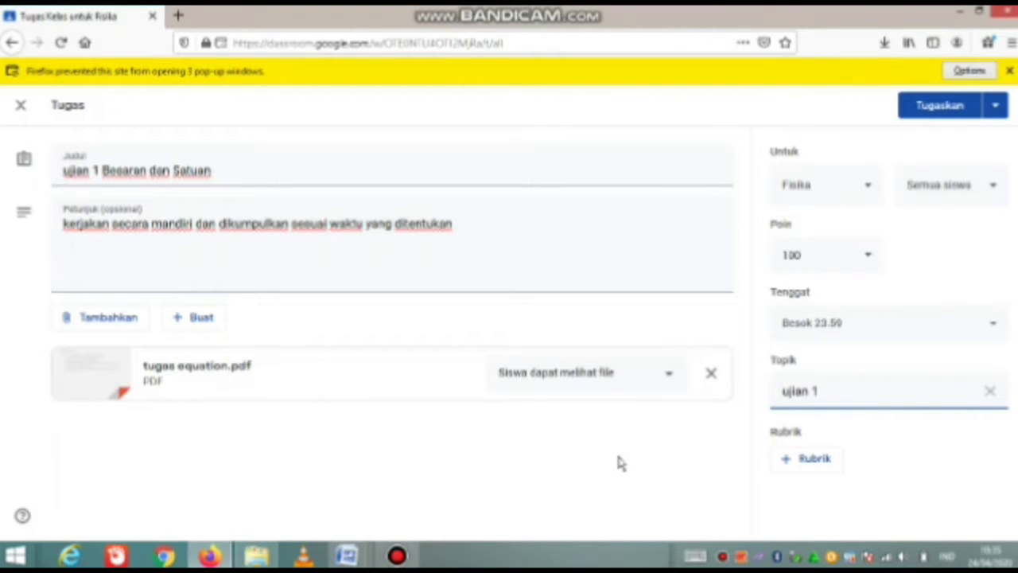
Set the student access for the attached tugas equation.pdf to "Siswa dapat melihat file"
left_click(671, 380)
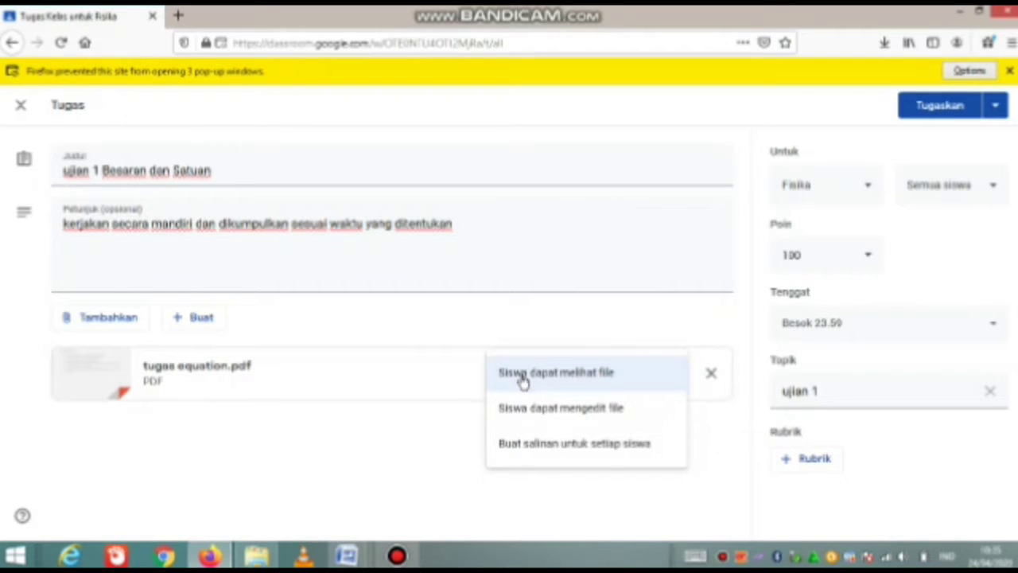
left_click(608, 380)
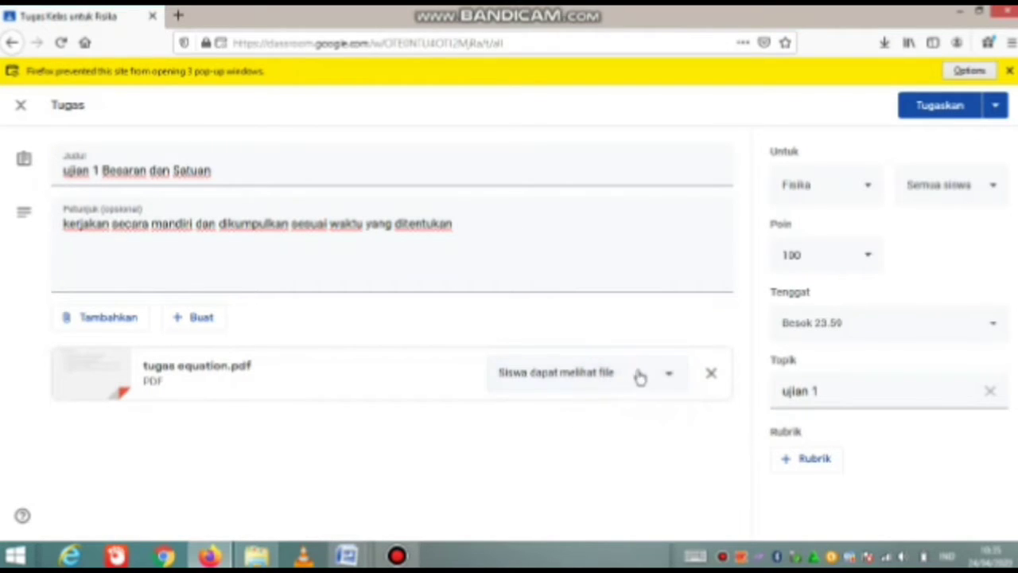
left_click(670, 378)
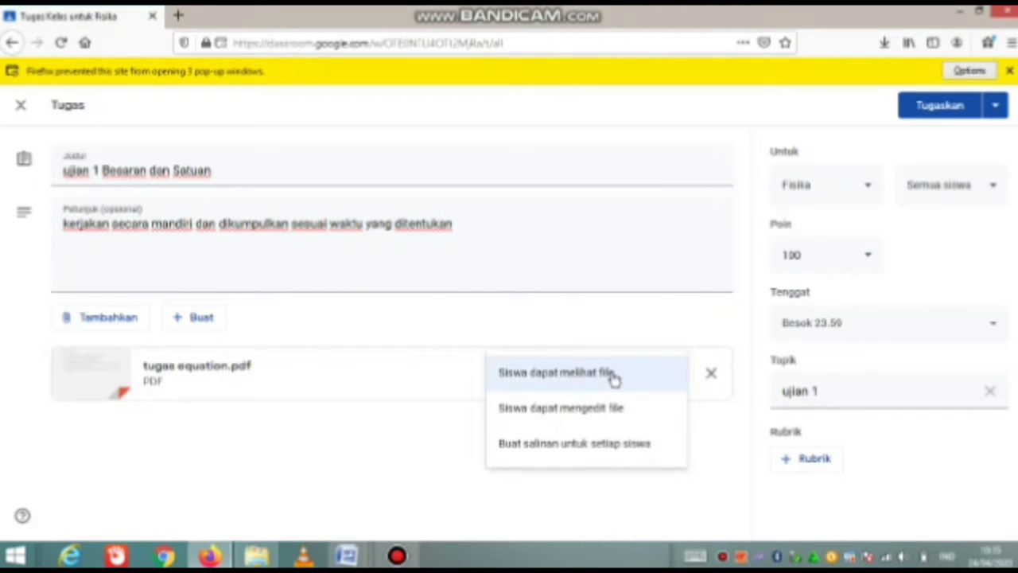
left_click(563, 500)
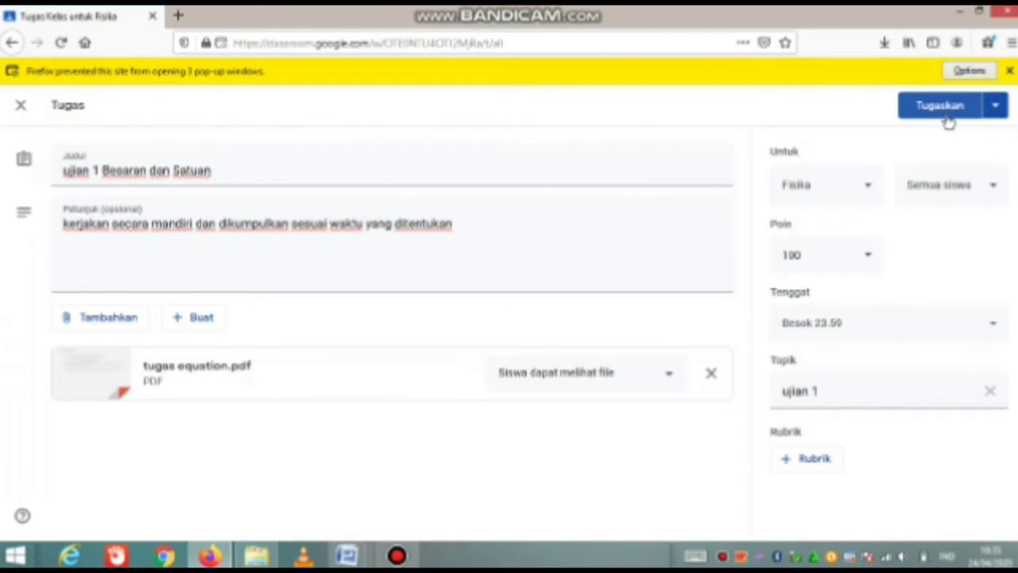
Schedule the assignment to be posted on 25 Apr 2020 at 08.00
left_click(994, 107)
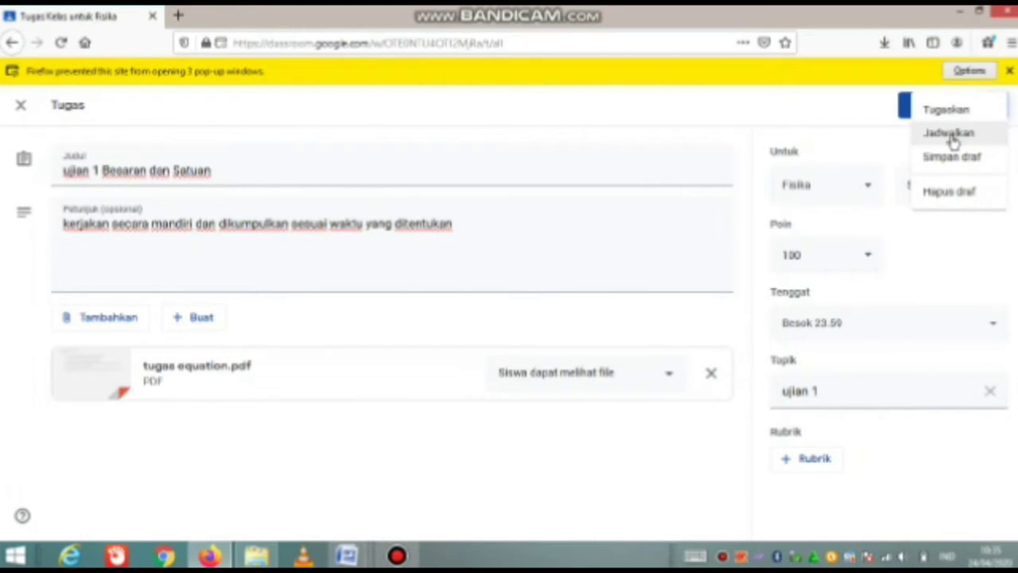
left_click(950, 133)
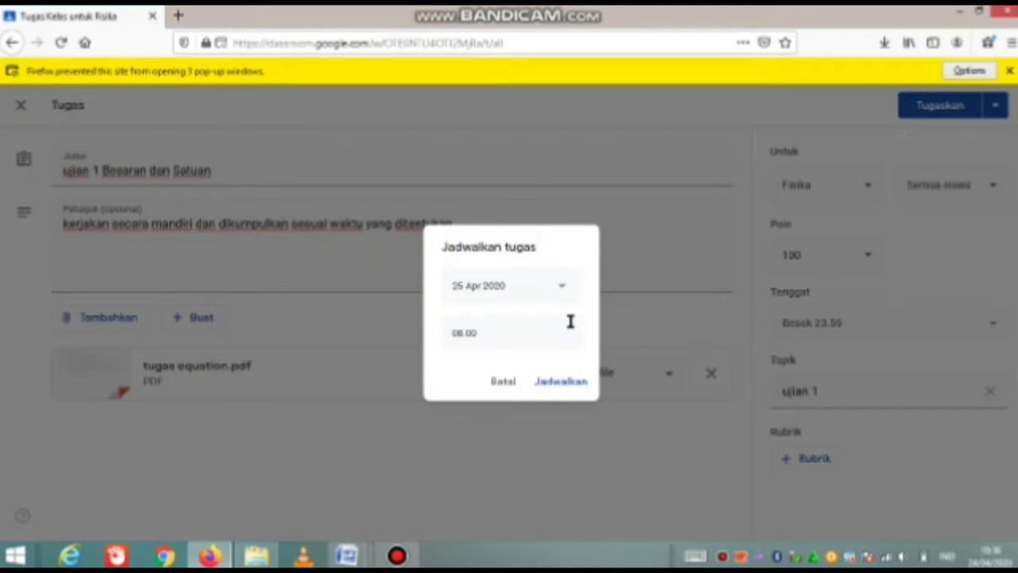
left_click(563, 383)
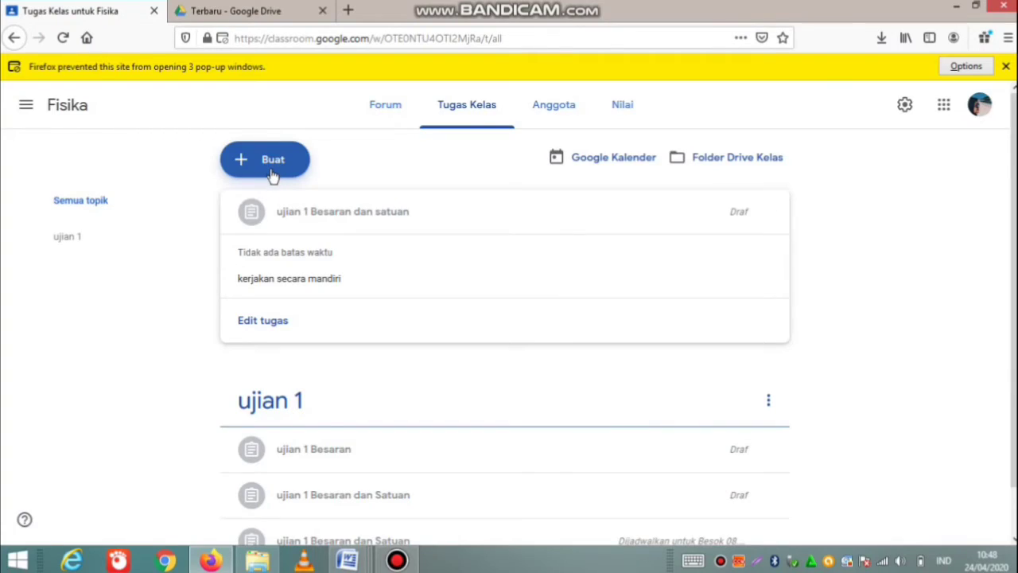
Create a new assignment titled "ujian 1 besaran" with the instructions "kerjakan secara mandiri"
left_click(271, 175)
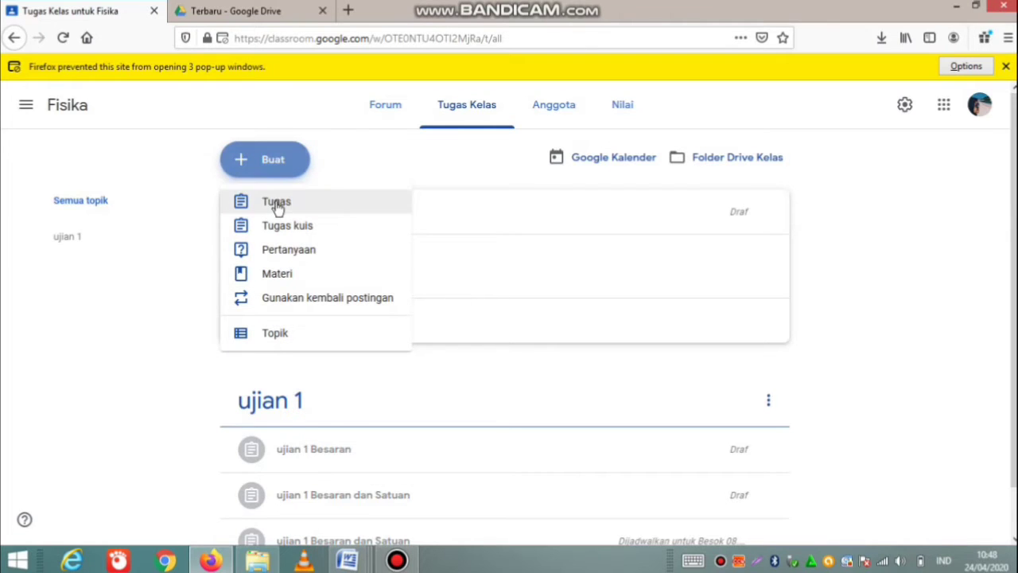
left_click(278, 206)
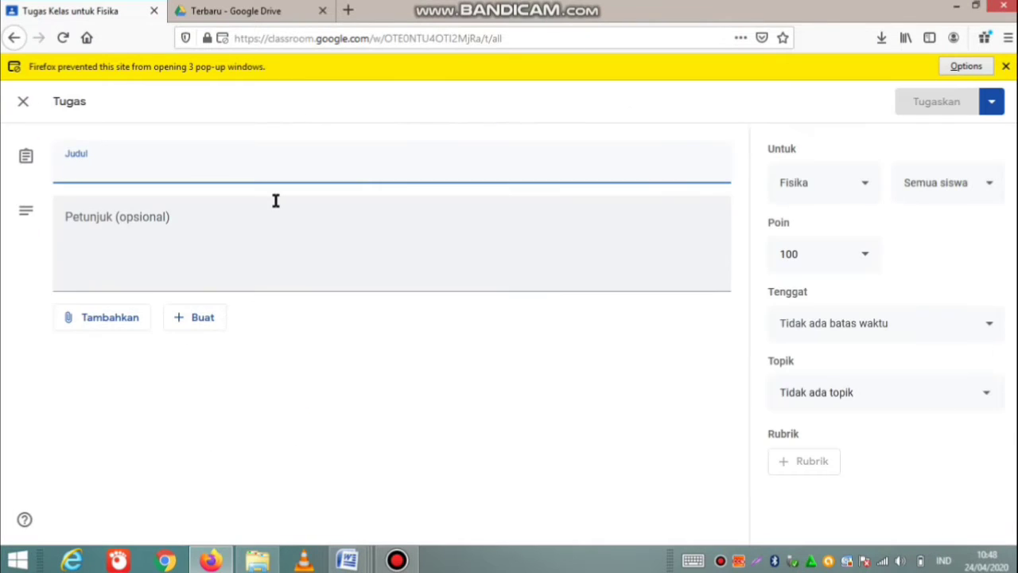
type("ujia")
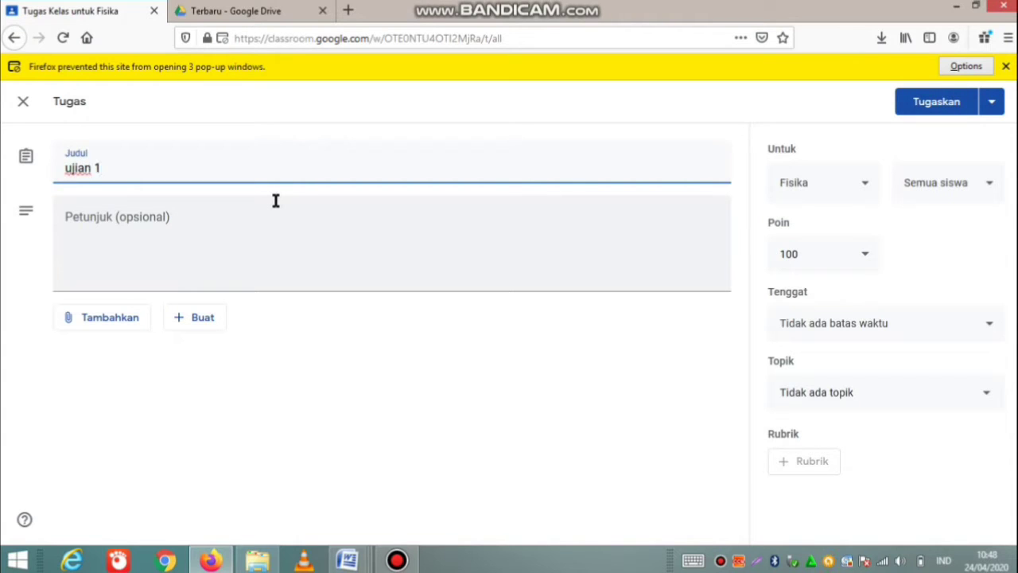
type("n 1")
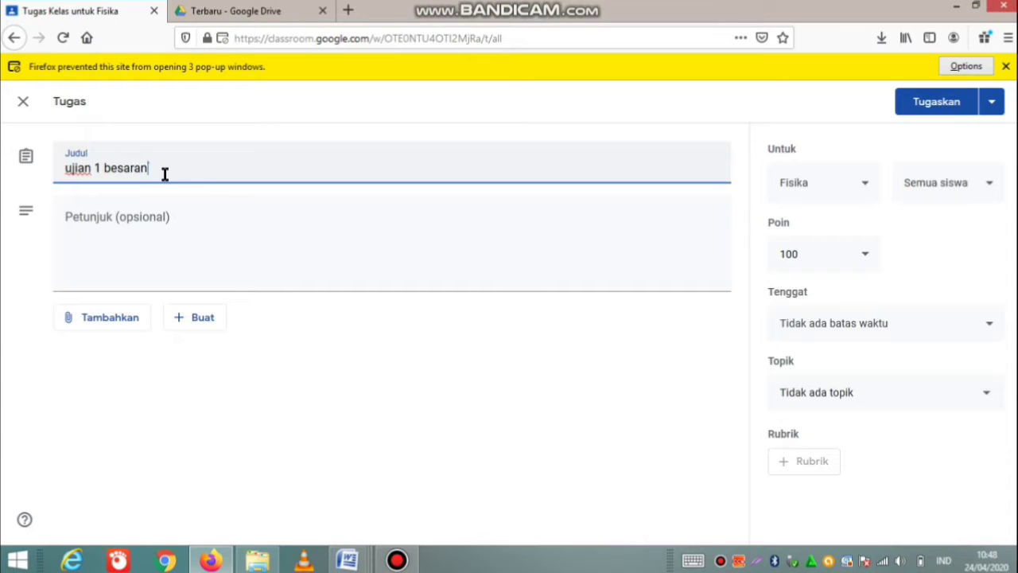
left_click(151, 216)
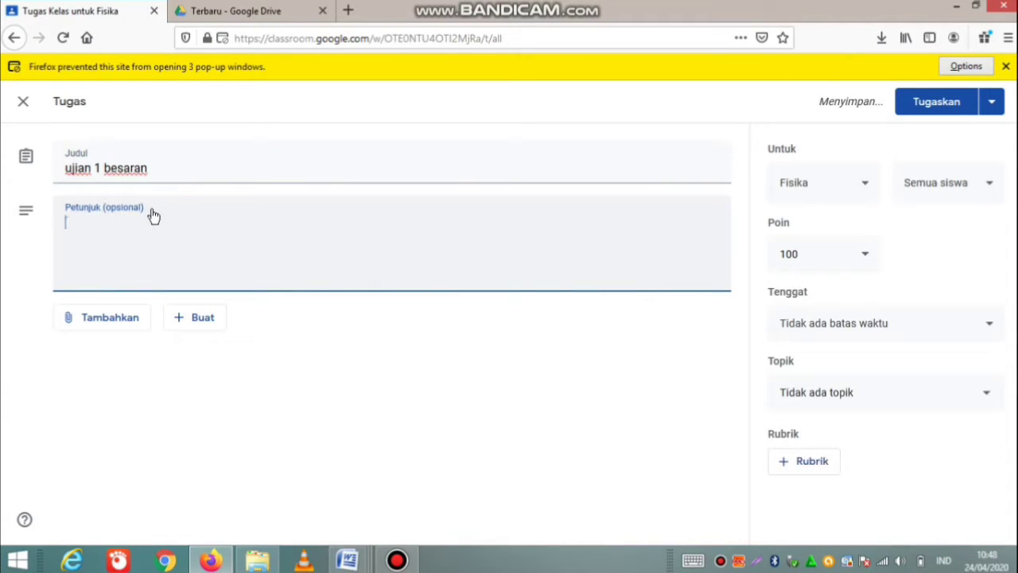
type("kerjakan secara mandiri")
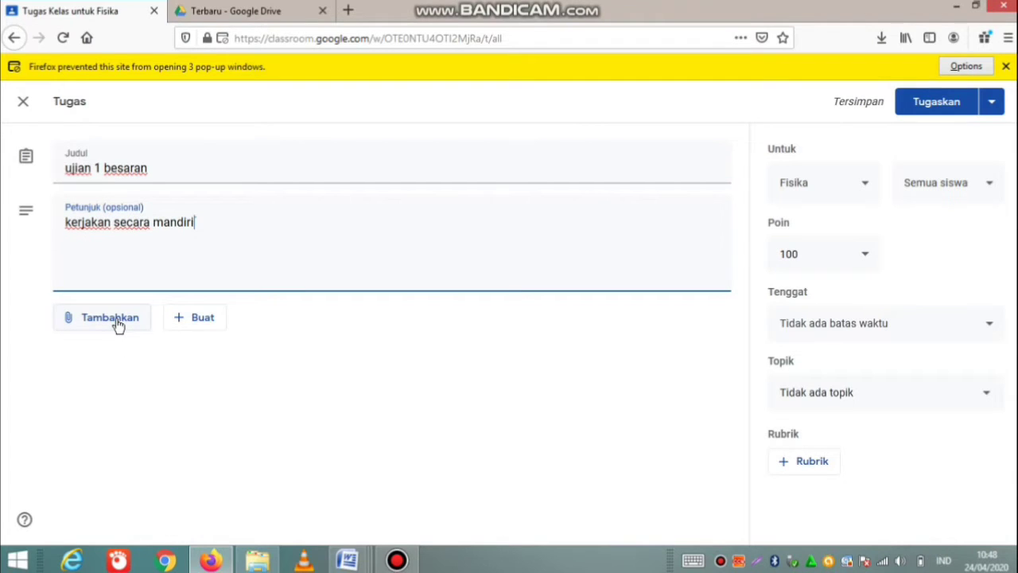
Attach the shareable Google Drive link of tugas pilihan ganda.pdf to the assignment
left_click(117, 326)
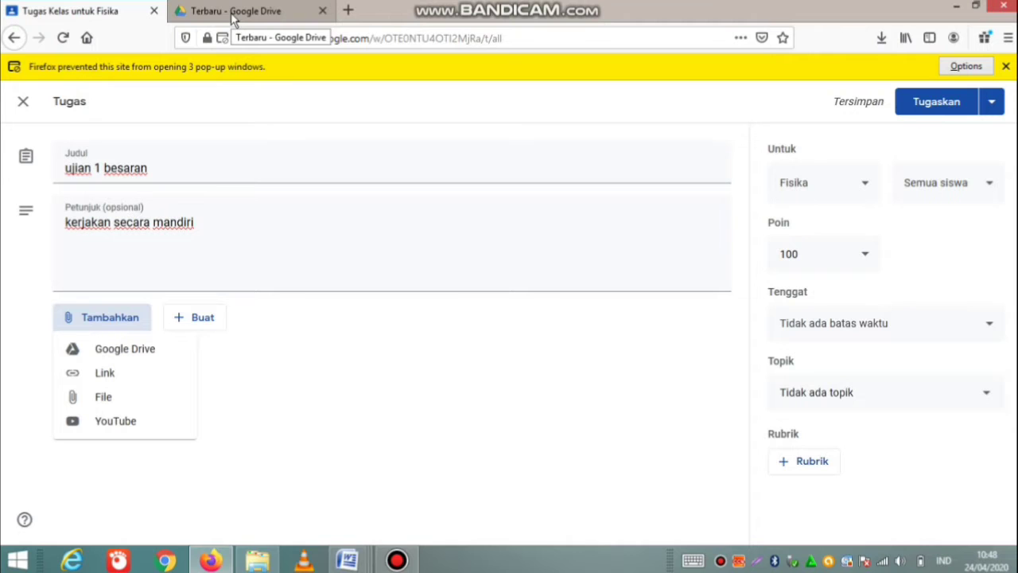
left_click(271, 19)
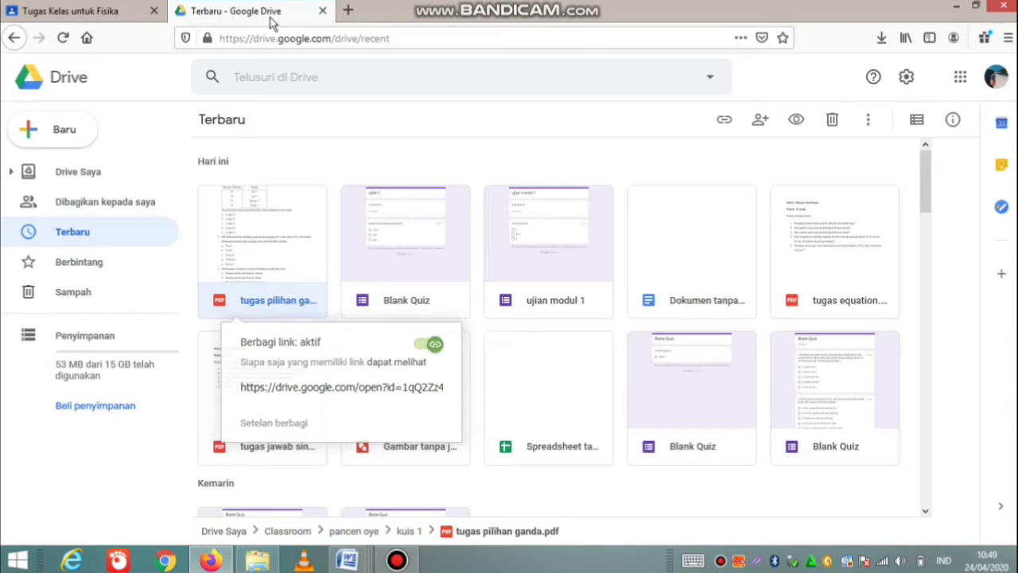
right_click(263, 304)
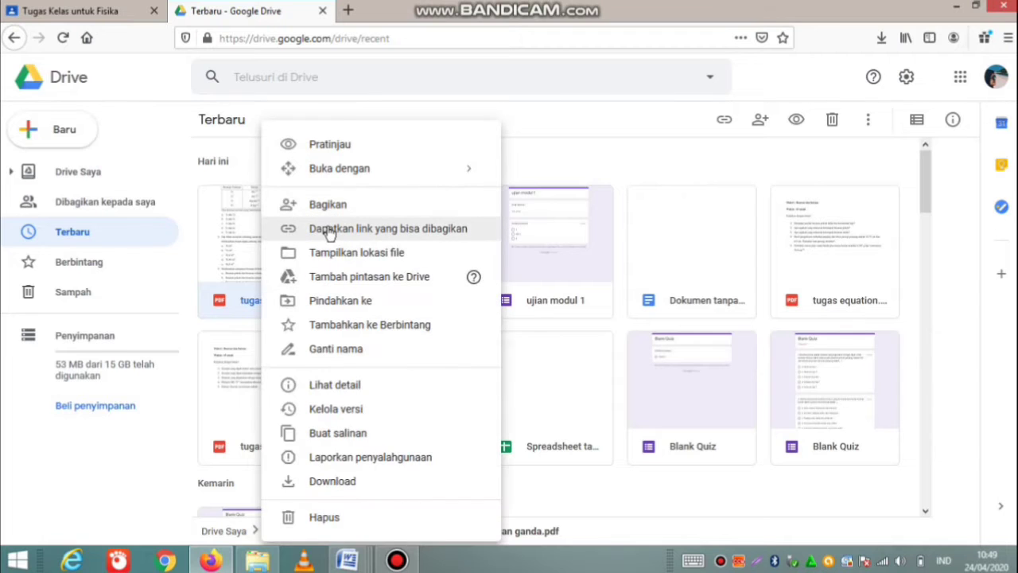
left_click(330, 228)
left_click(88, 14)
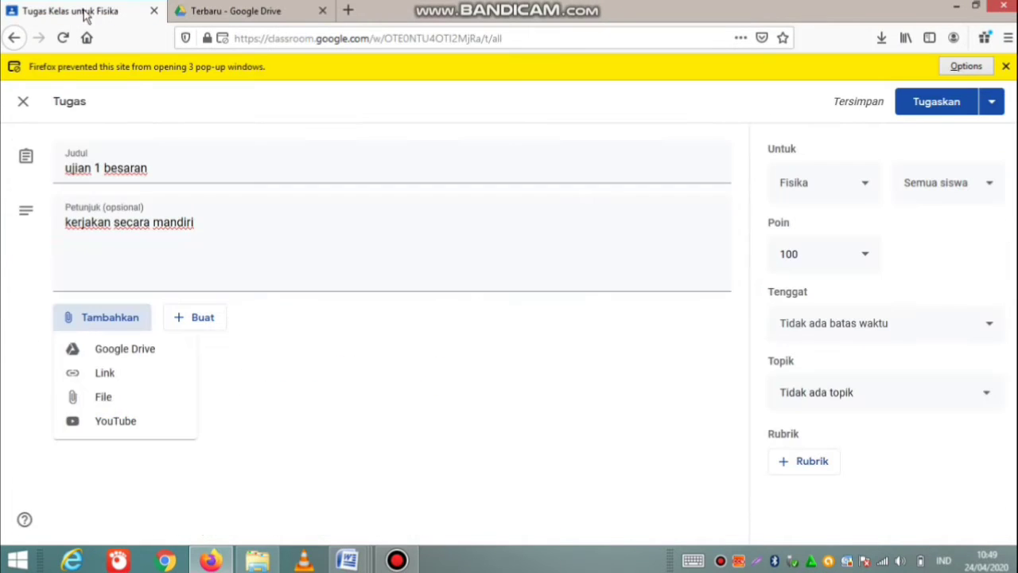
left_click(102, 375)
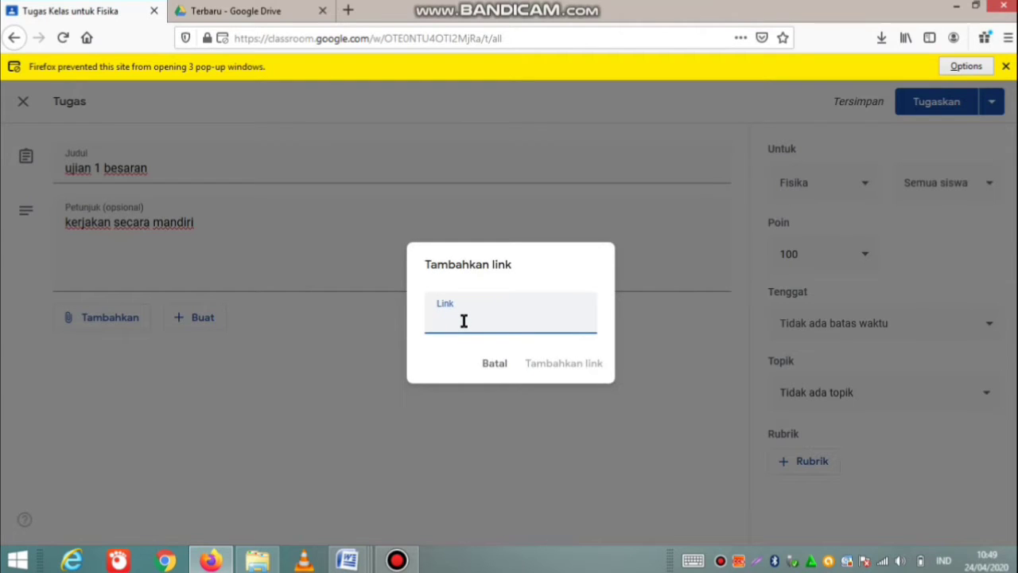
key("ctrl+v")
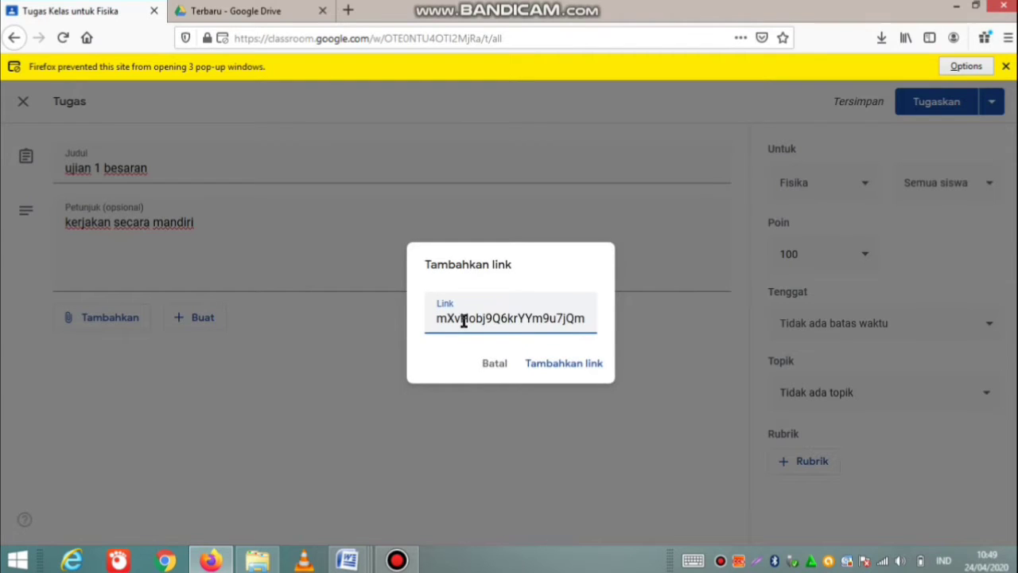
left_click(550, 365)
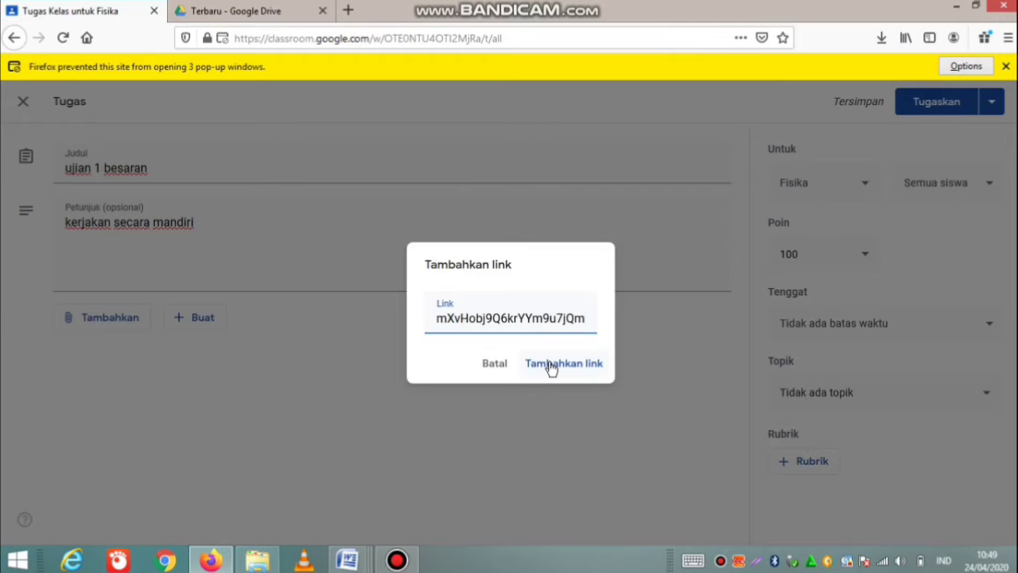
Set the assignment's due date to 25 Apr 2020 at 23.59 and its topic to the existing "ujian 1"
left_click(967, 330)
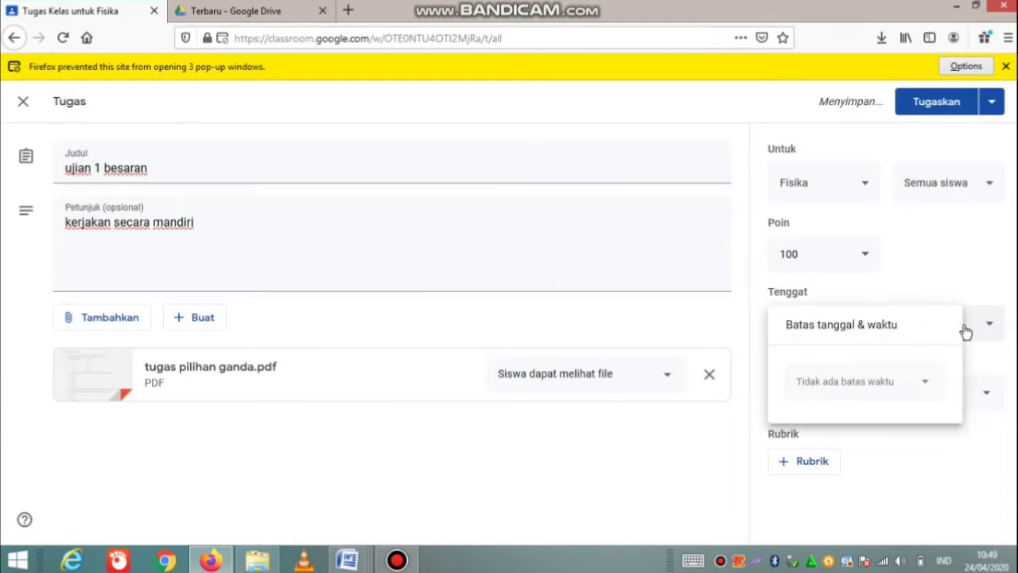
left_click(888, 374)
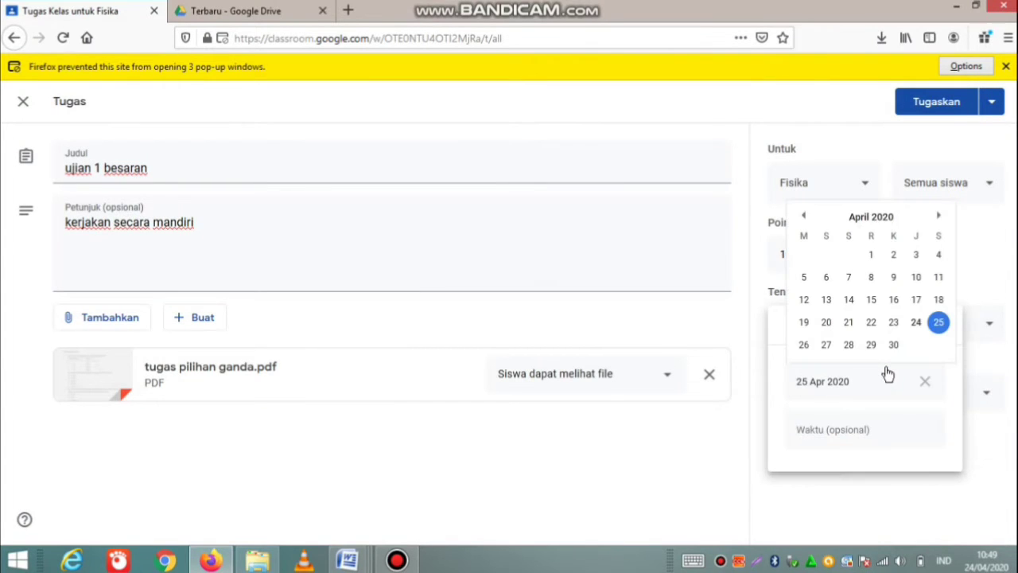
left_click(851, 434)
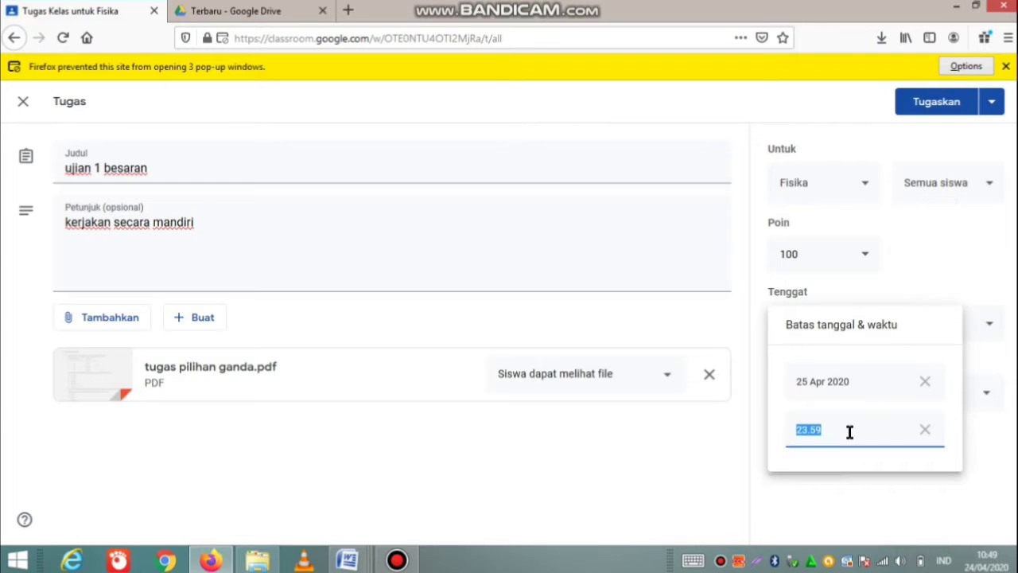
left_click(637, 494)
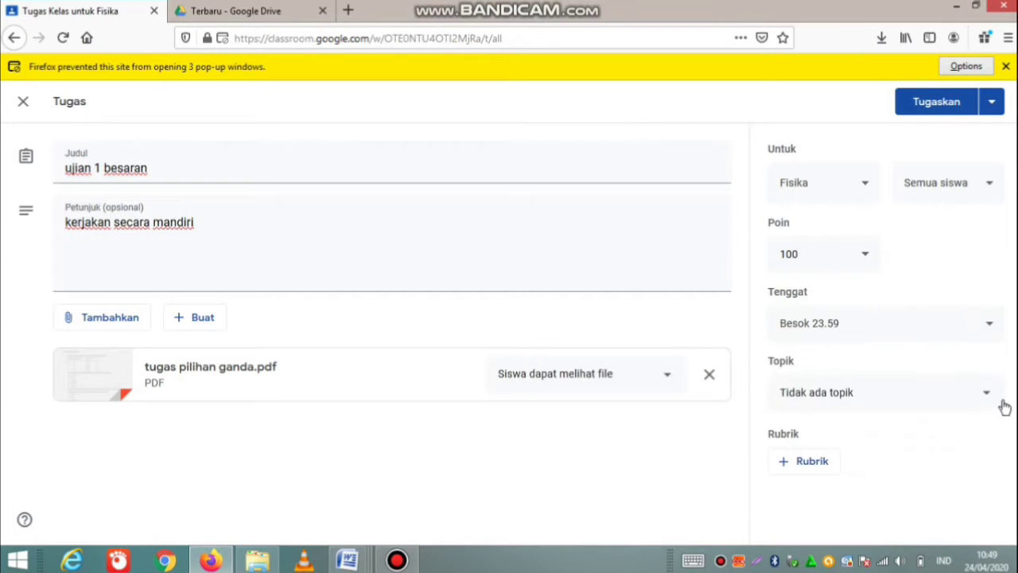
left_click(954, 400)
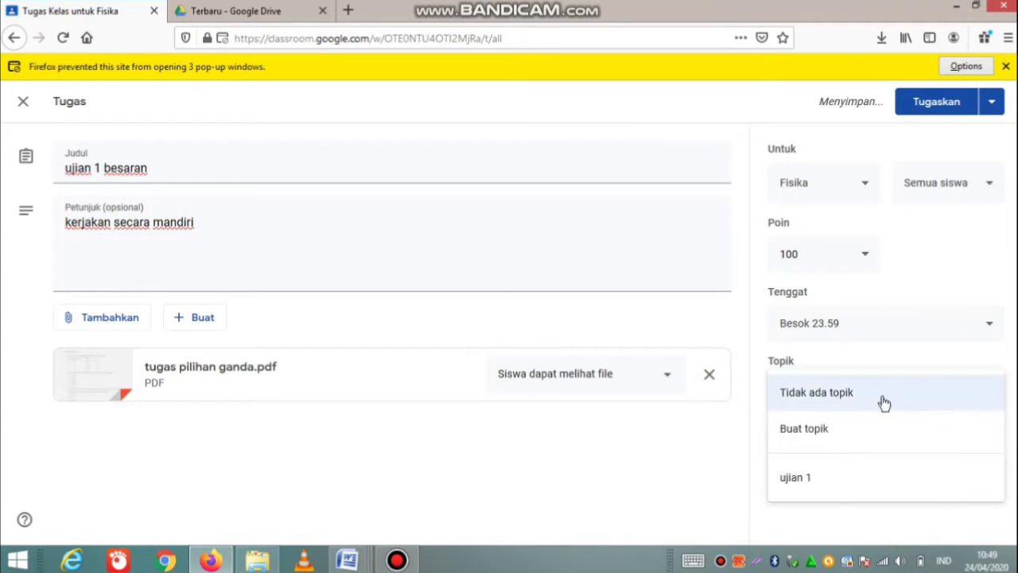
left_click(824, 480)
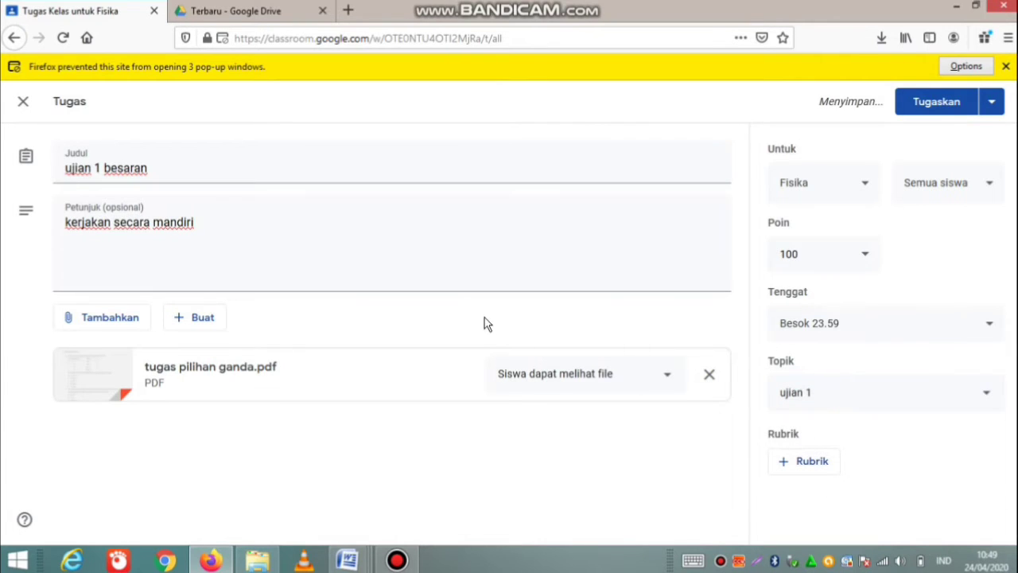
Save "ujian 1 besaran" as a draft, and assign it to the class after reopening it for editing
left_click(993, 111)
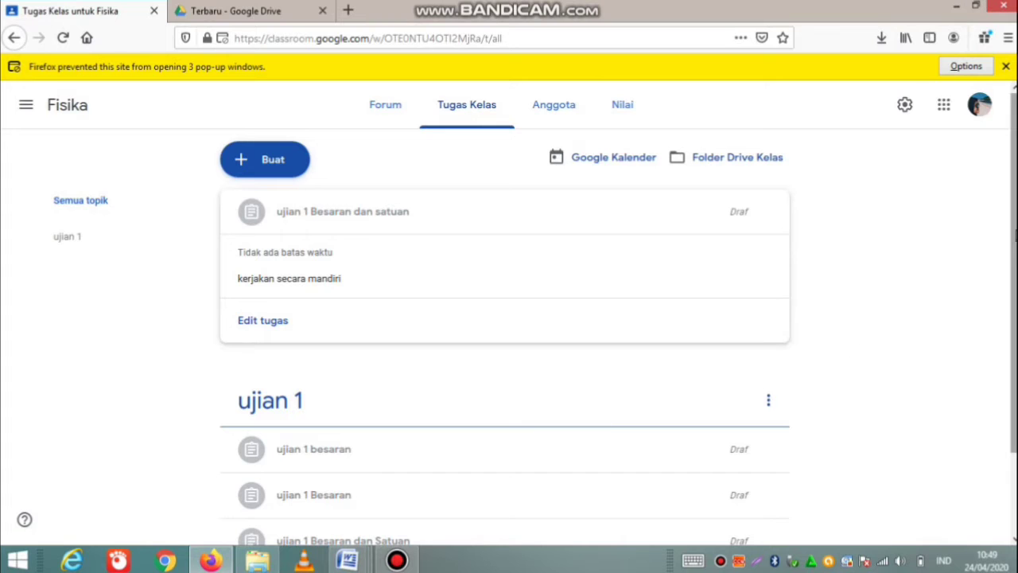
scroll(1004, 262, "down", 2)
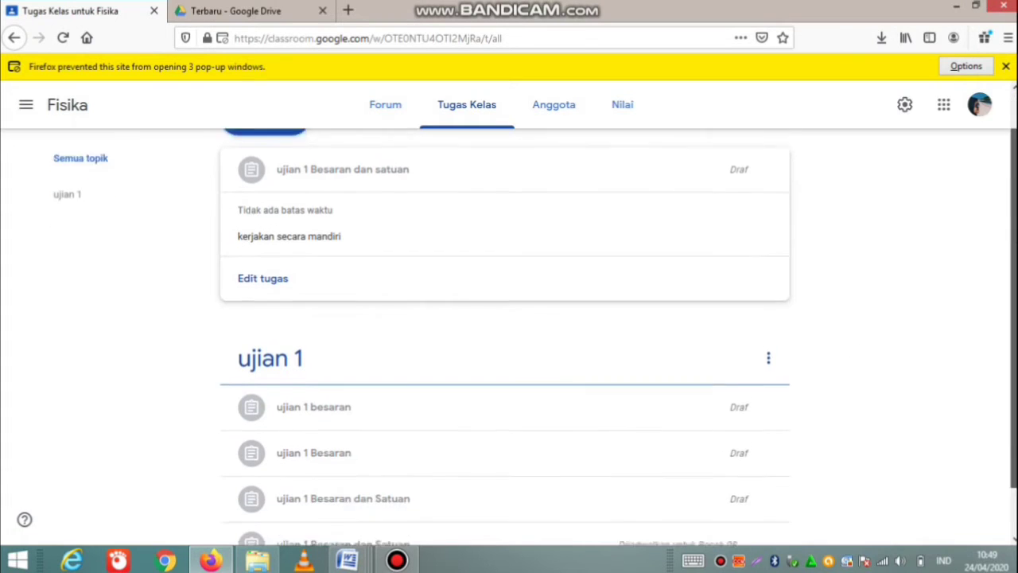
left_click(527, 370)
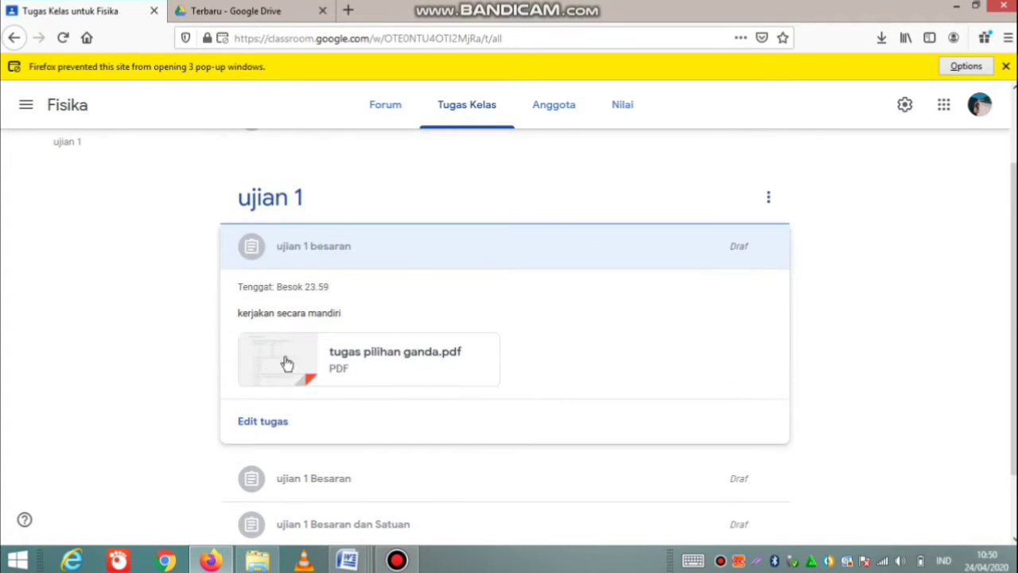
left_click(264, 421)
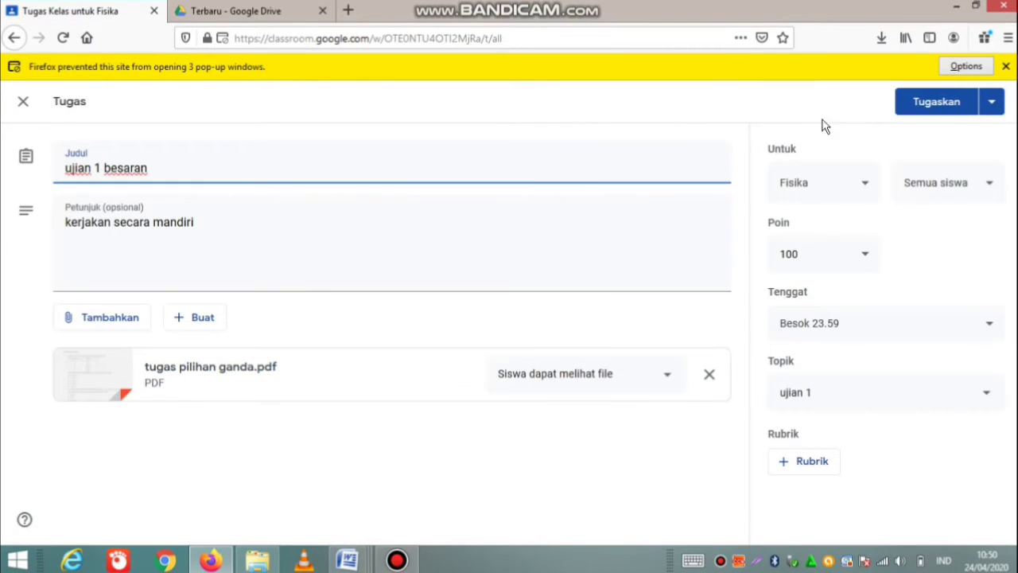
left_click(938, 106)
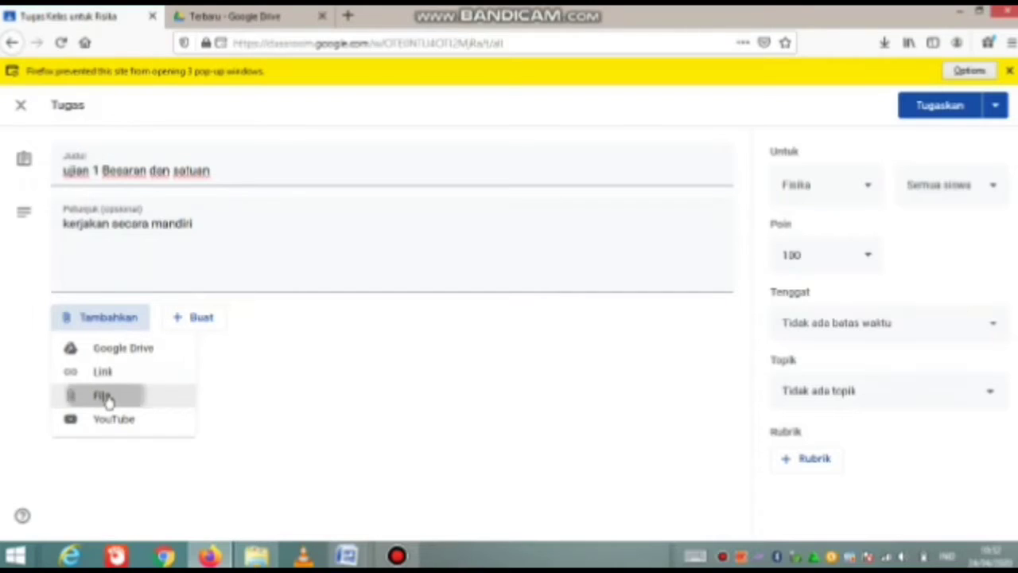
Upload tugas jawab singkat.pdf from the computer as an attachment to the "ujian 1 Besaran dan satuan" assignment
left_click(104, 398)
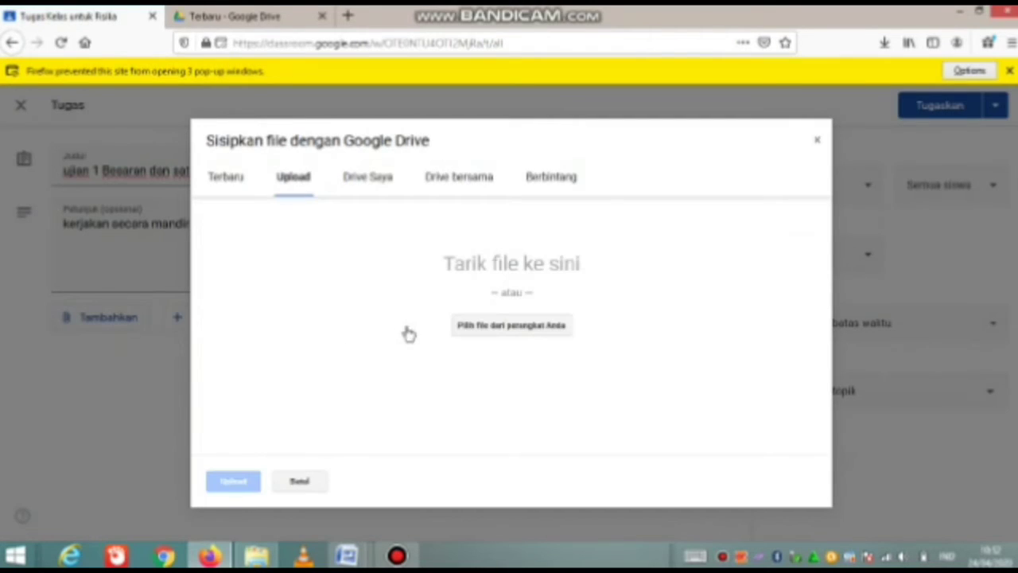
left_click(524, 335)
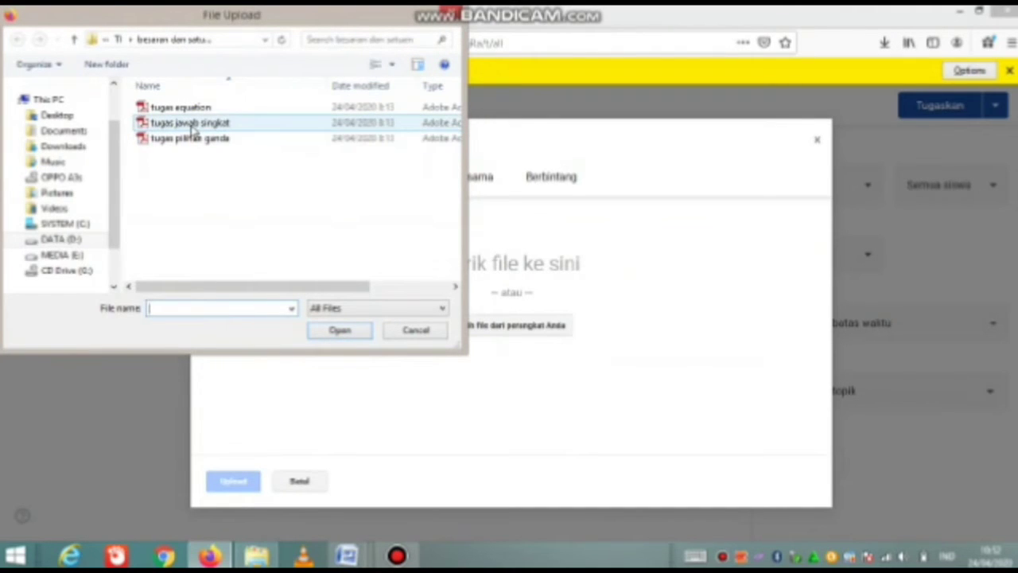
left_click(192, 126)
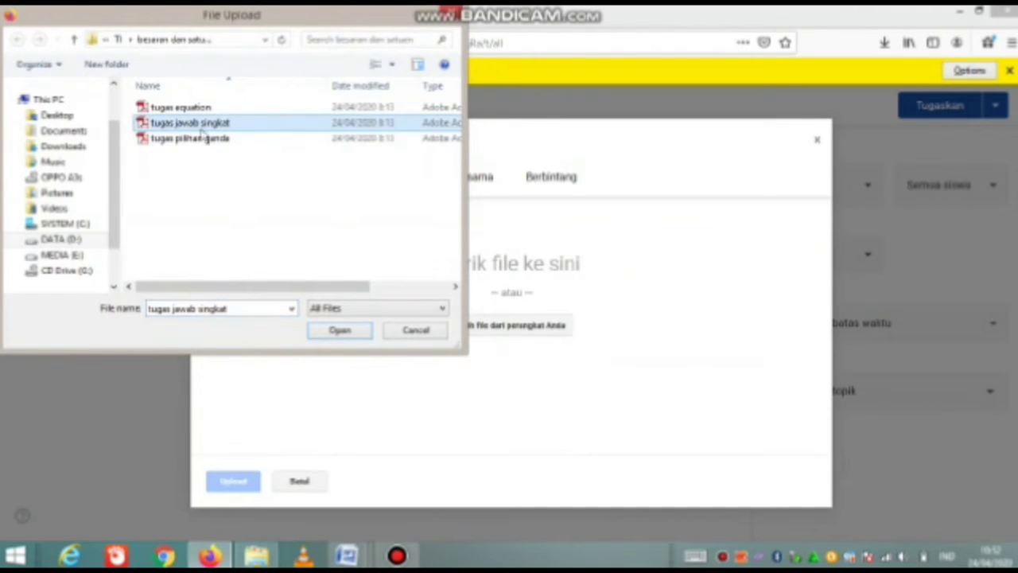
left_click(340, 331)
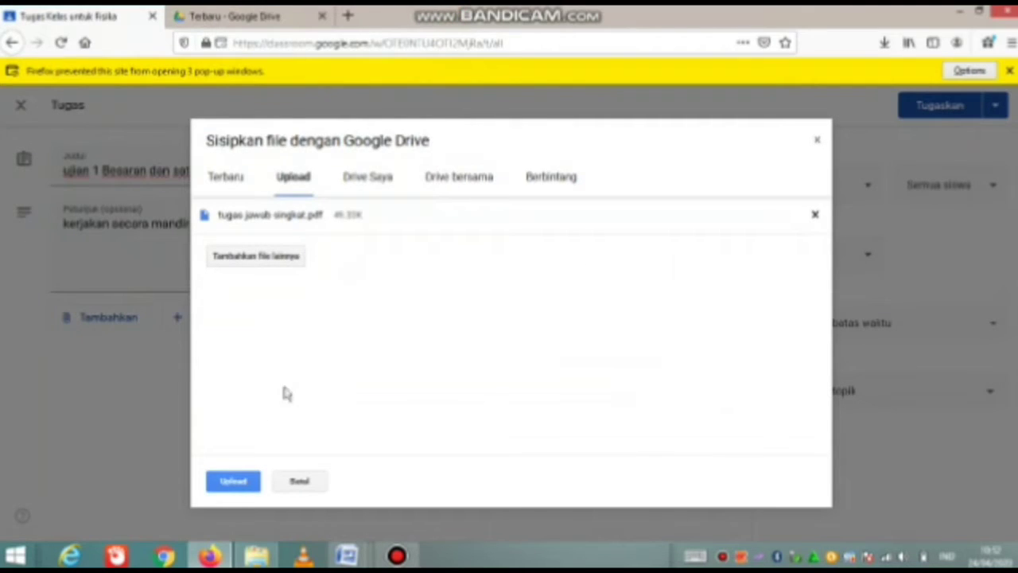
left_click(224, 488)
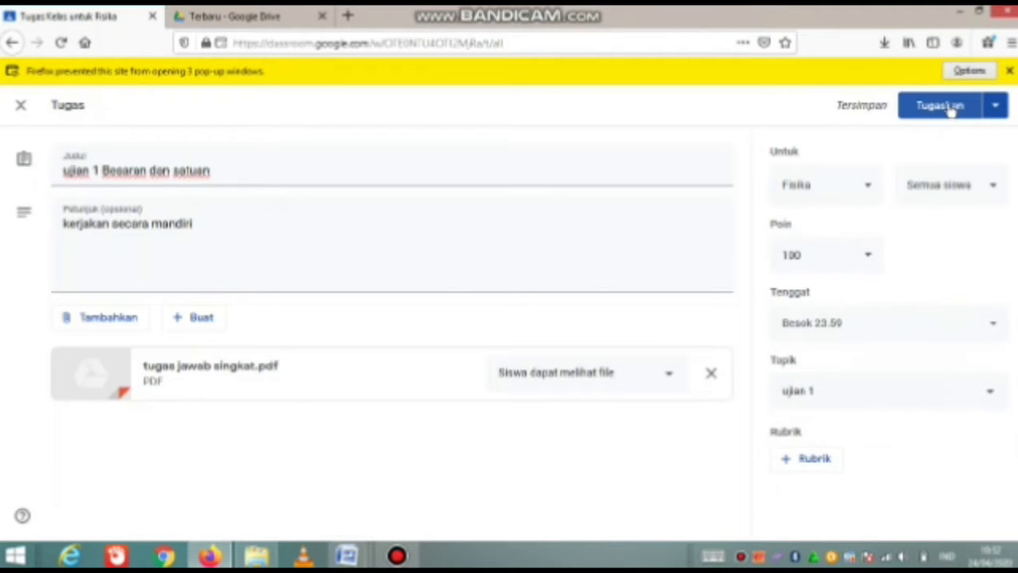
left_click(950, 111)
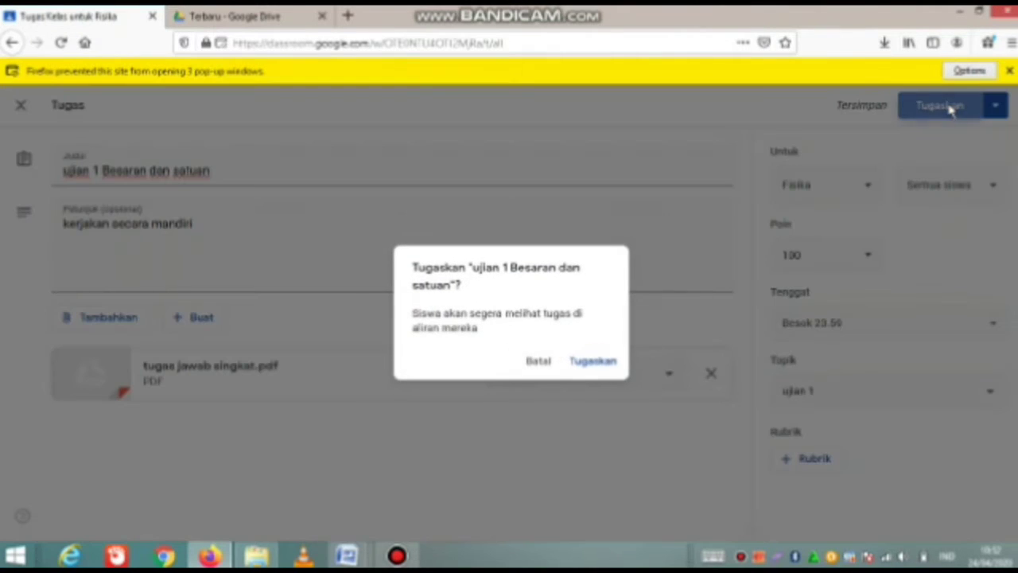
left_click(536, 365)
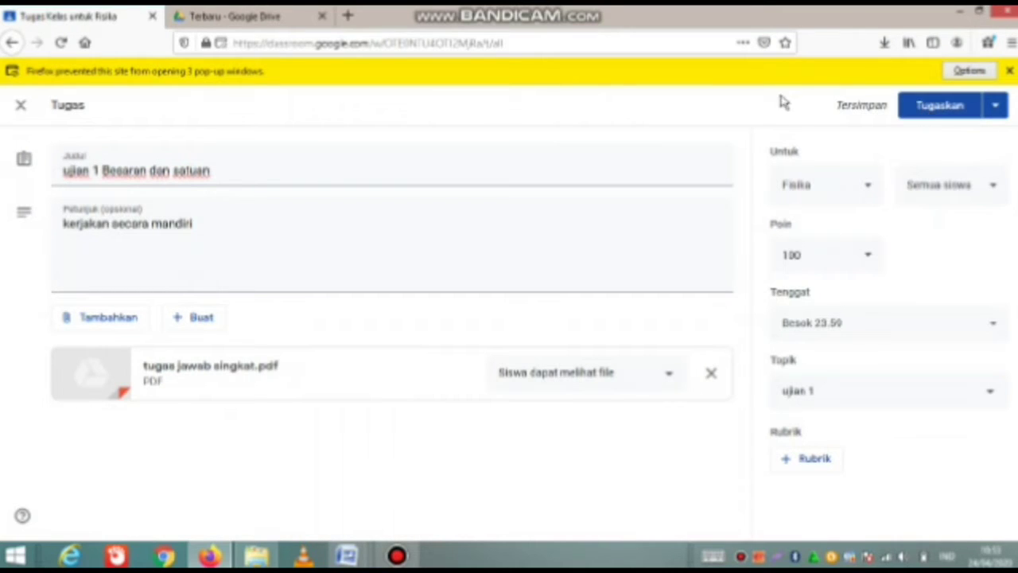
left_click(19, 108)
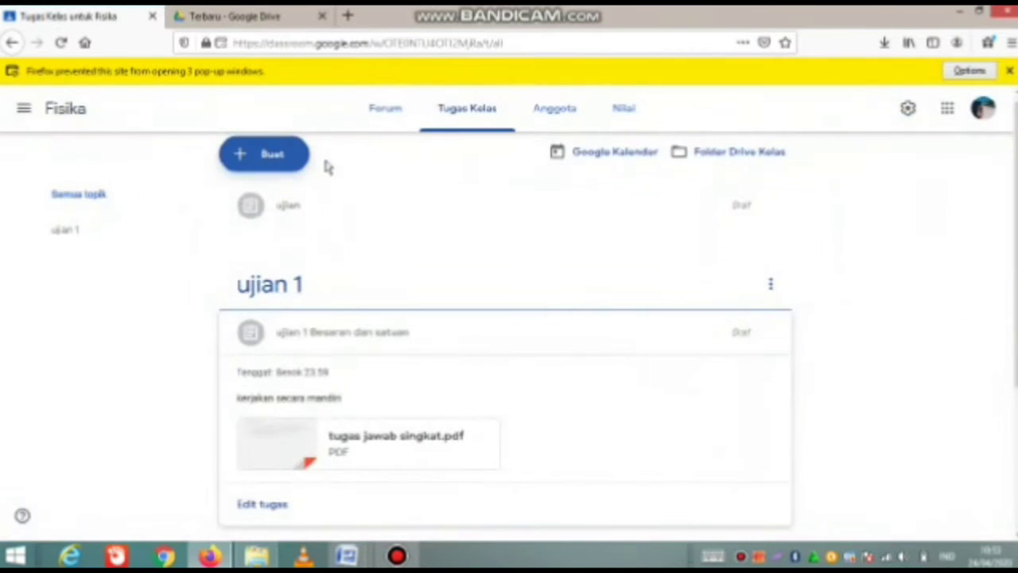
left_click(265, 156)
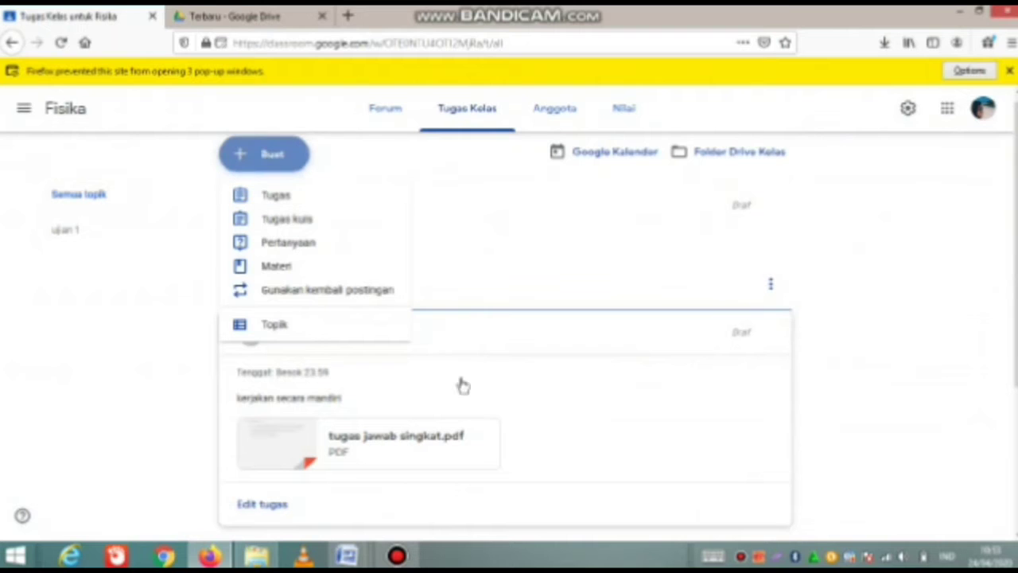
left_click(559, 329)
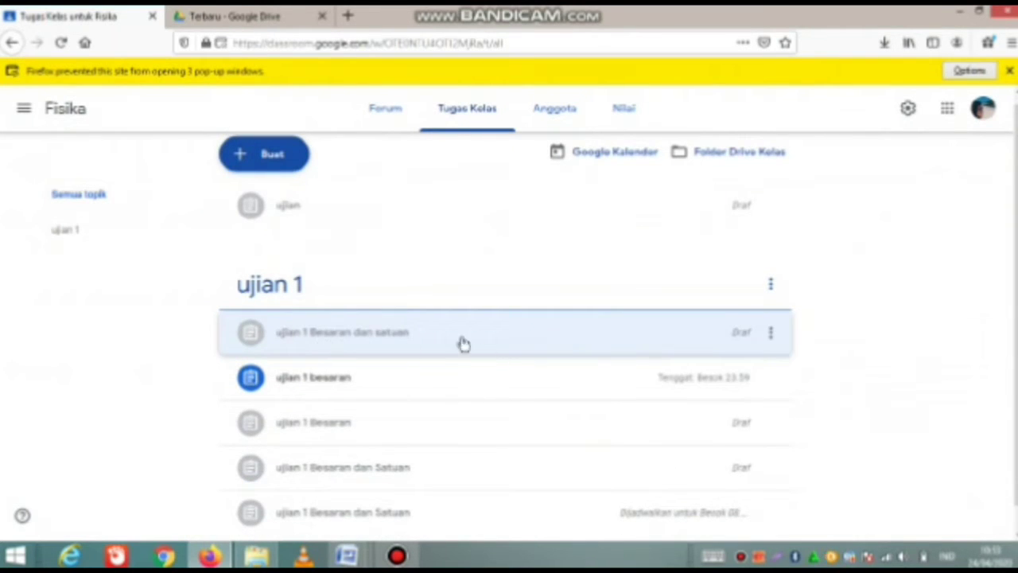
left_click(401, 339)
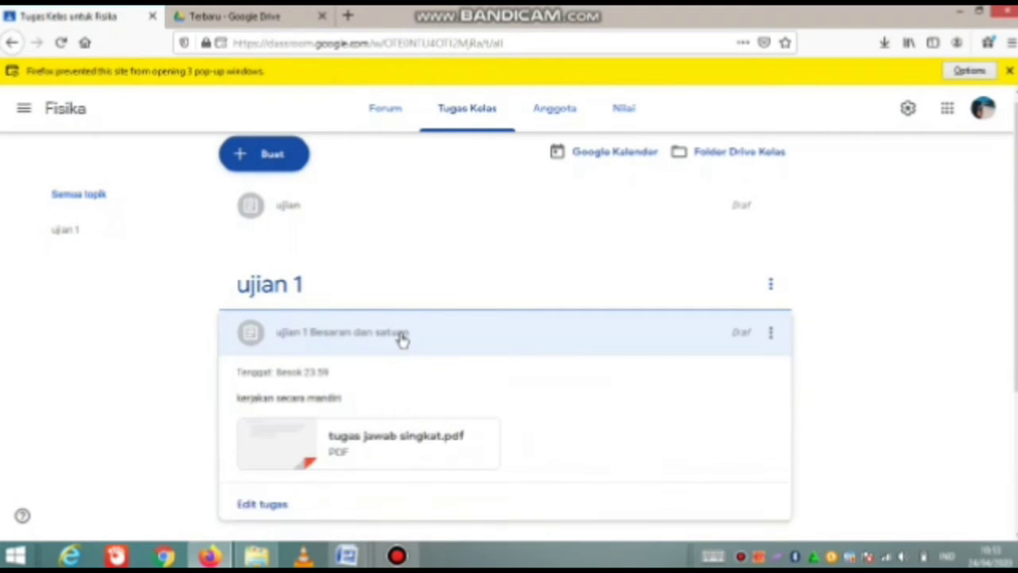
left_click(258, 505)
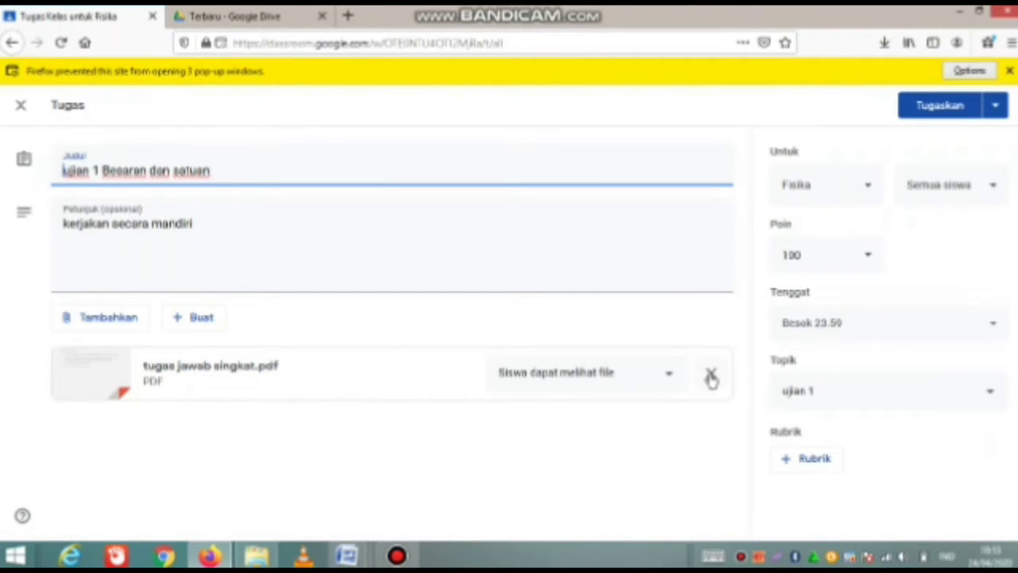
Replace the attached tugas jawab singkat.pdf with the YouTube video "Praktikum pengukuran besaran fisika", searching for "praktikum besaran dan satuan"
left_click(711, 377)
left_click(102, 324)
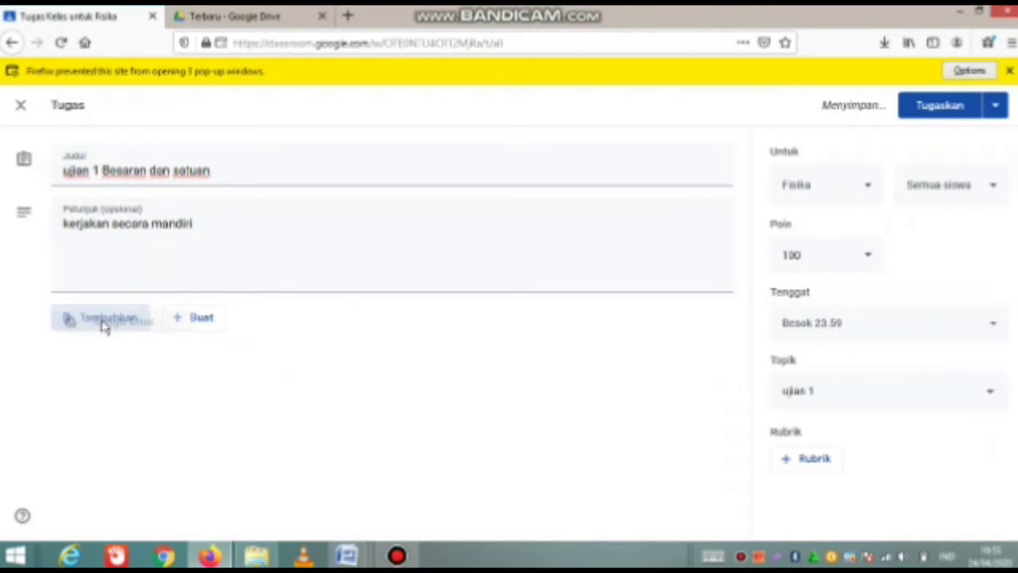
left_click(108, 422)
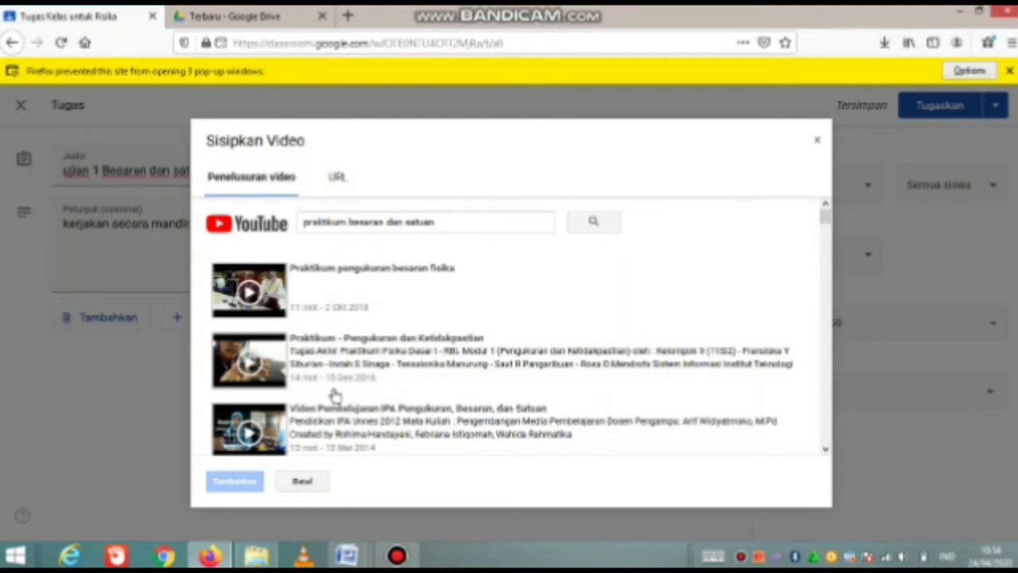
left_click(363, 277)
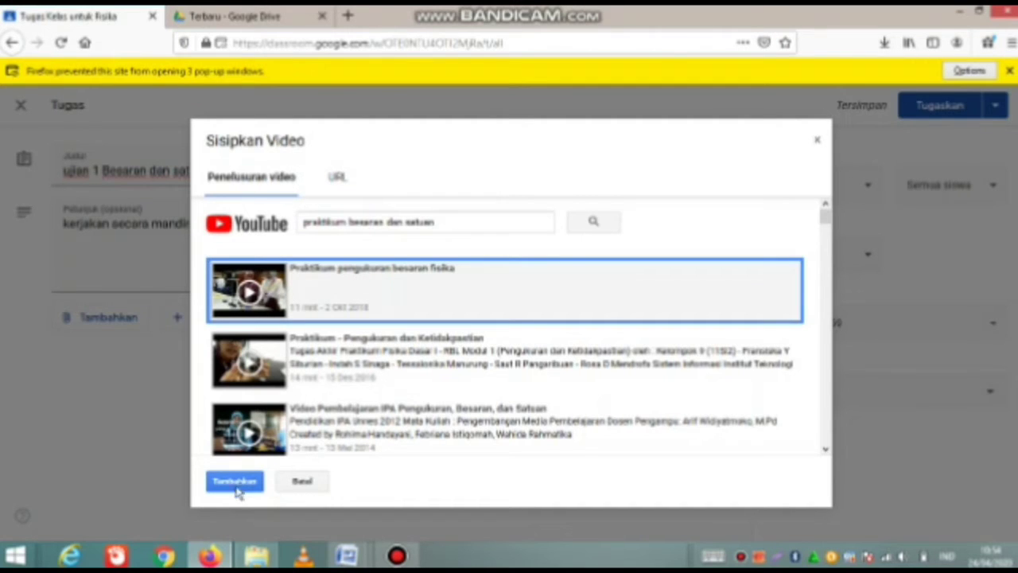
left_click(234, 482)
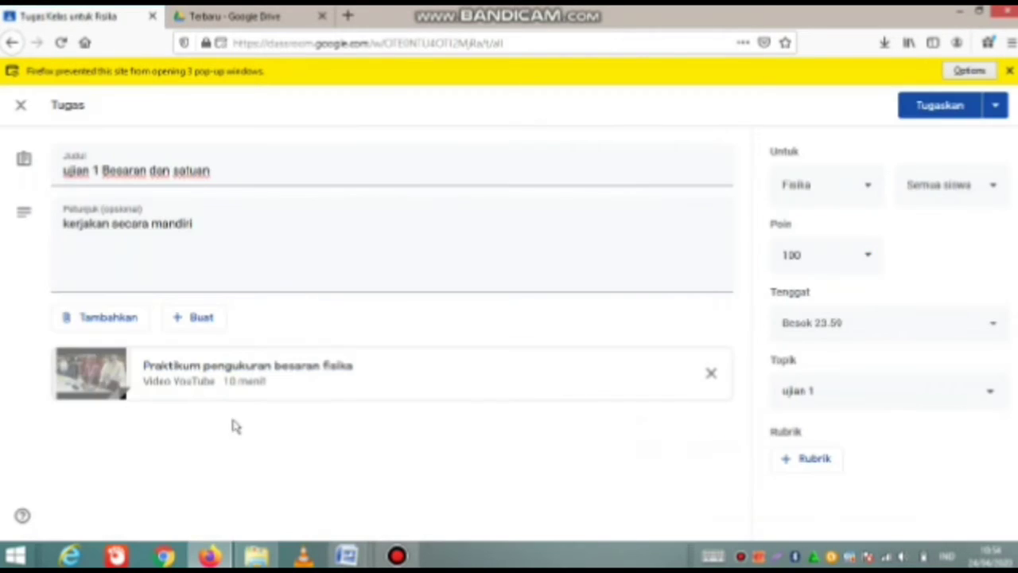
Add the line "amati kemudian merangkum apa yang sudah kalian dapatkan dari video tersebut" to the instructions and assign "ujian 1 Besaran dan satuan"
left_click(200, 229)
key("Return")
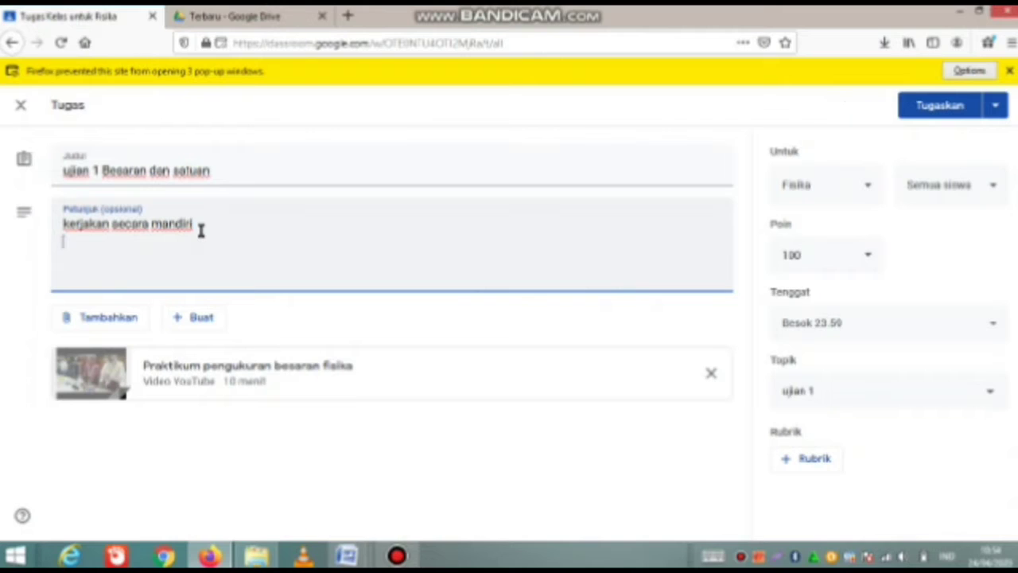
type("amati ")
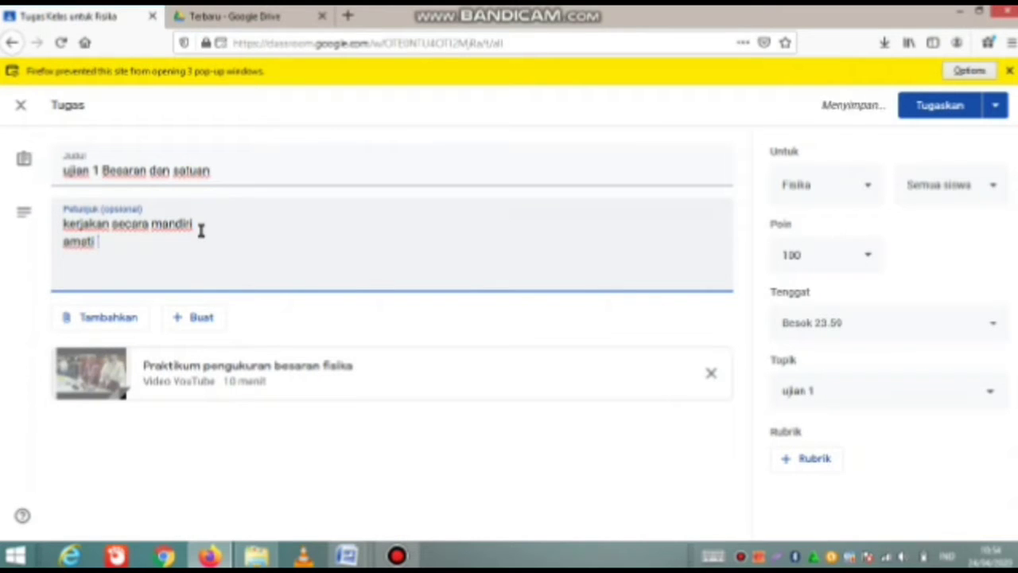
type("emudia")
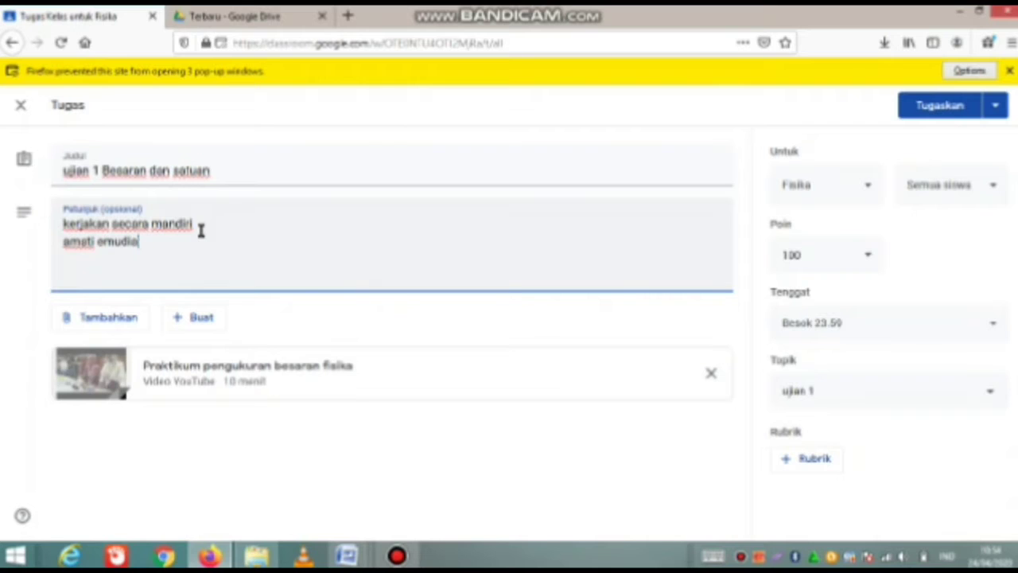
key("BackSpace")
key("BackSpace")
key("BackSpace")
key("BackSpace")
key("BackSpace")
key("BackSpace")
type("ke")
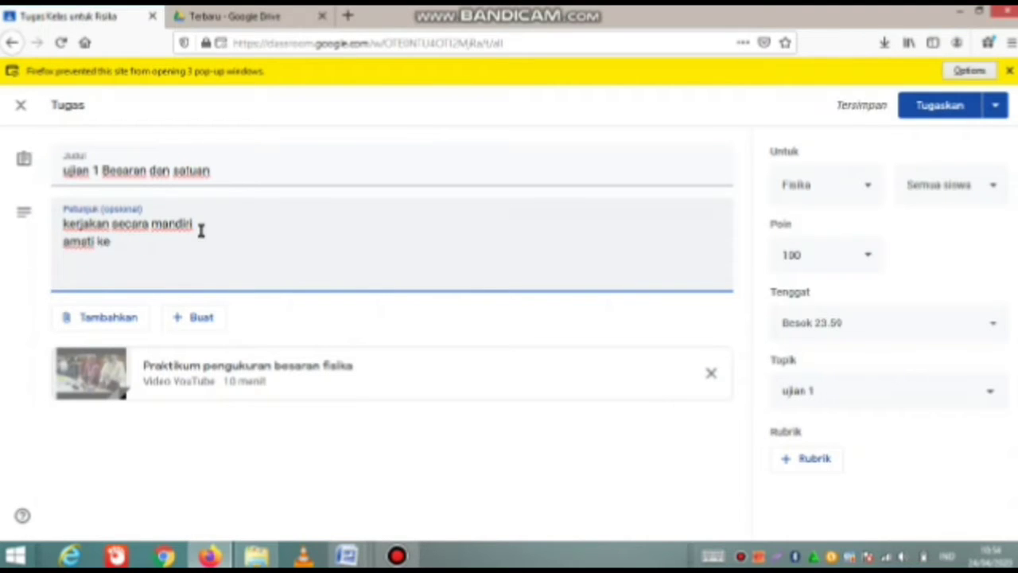
type("mudian merangkum")
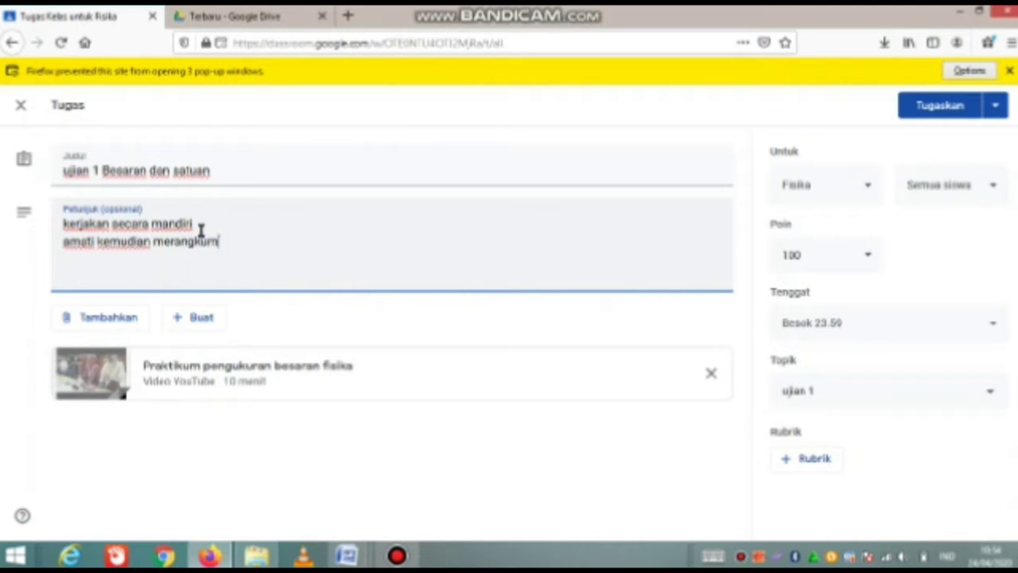
type(" apa yang s")
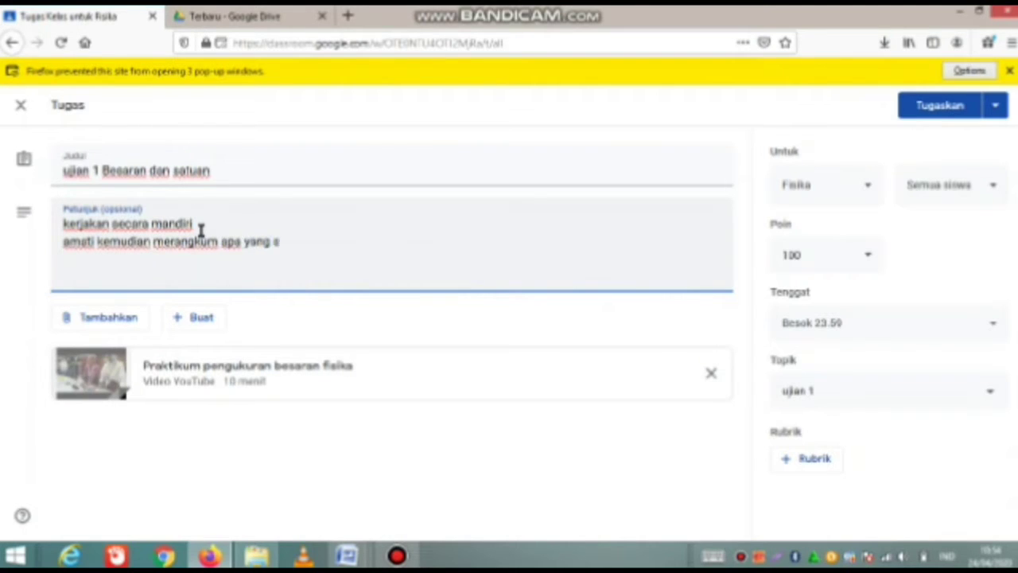
type("udah kalian dapati")
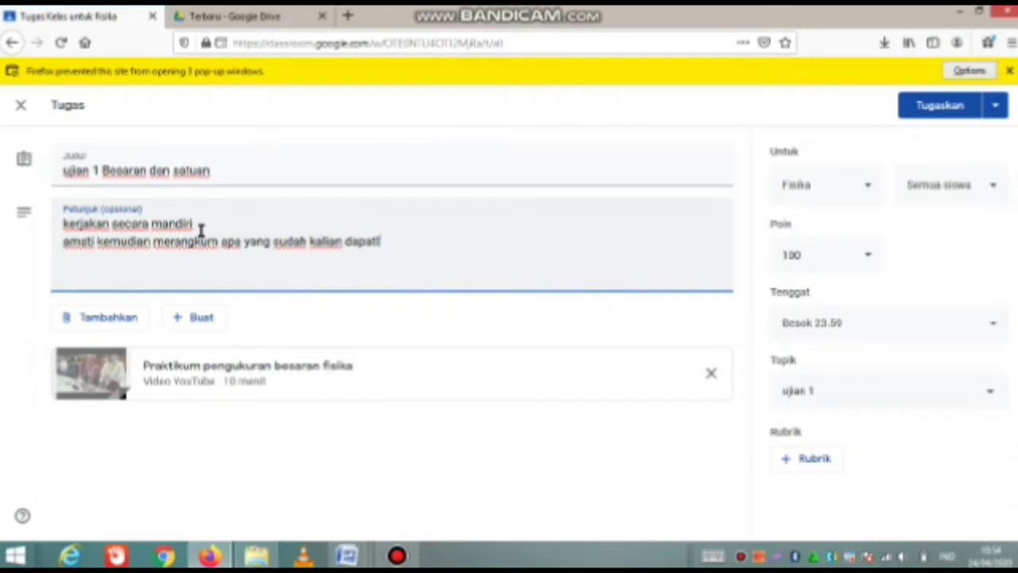
key("BackSpace")
type("kan dari video tersebut")
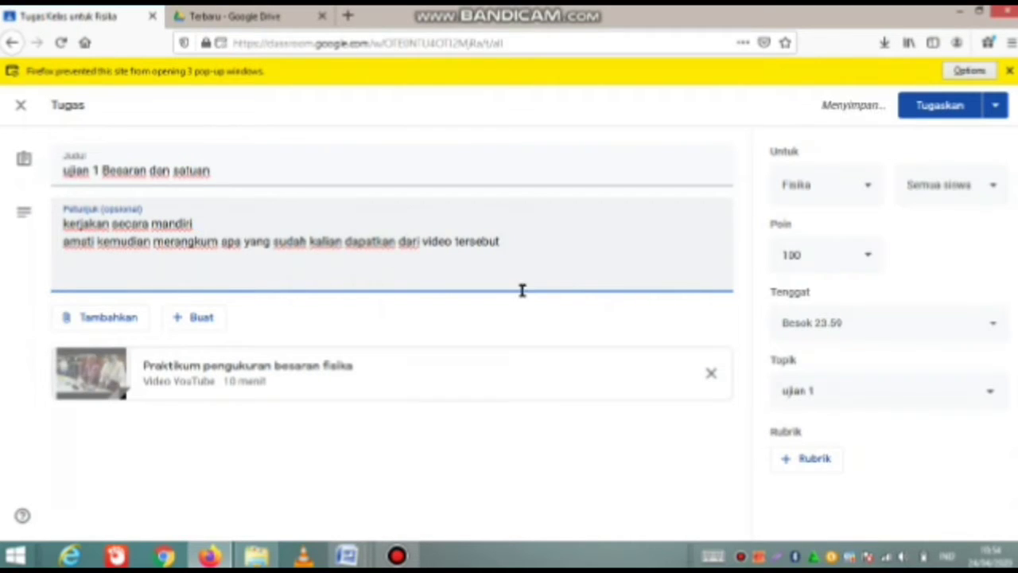
left_click(940, 106)
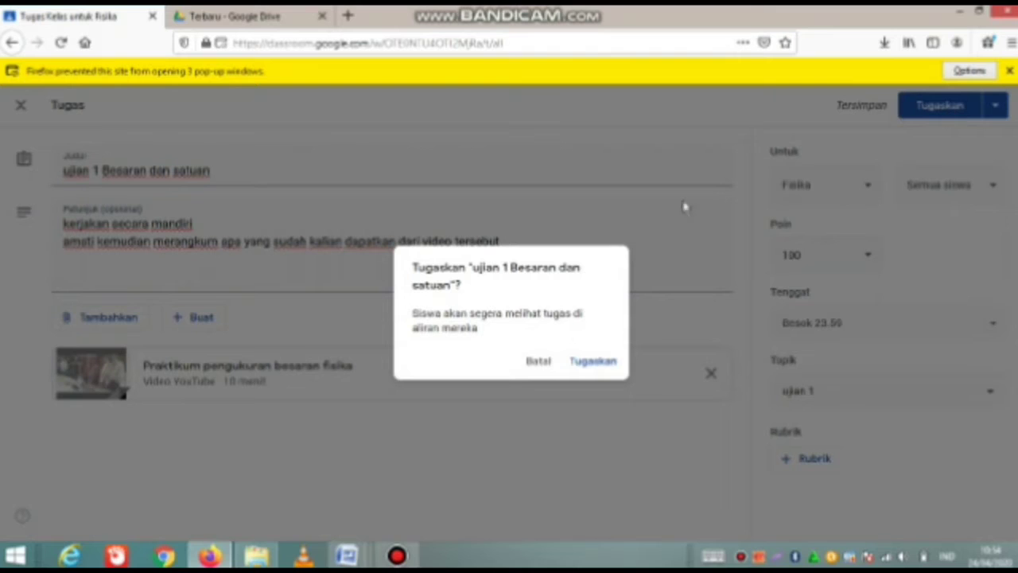
left_click(586, 364)
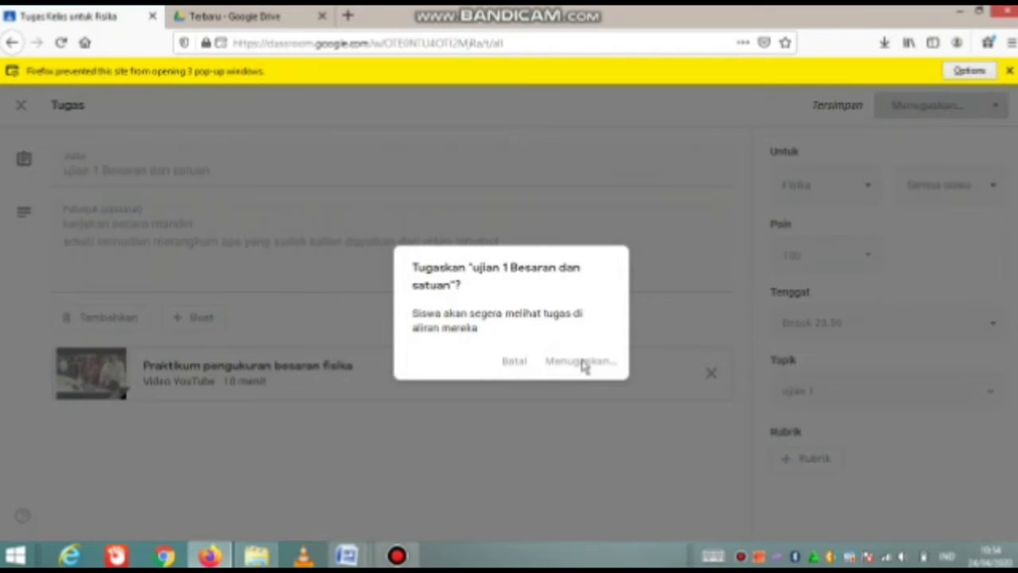
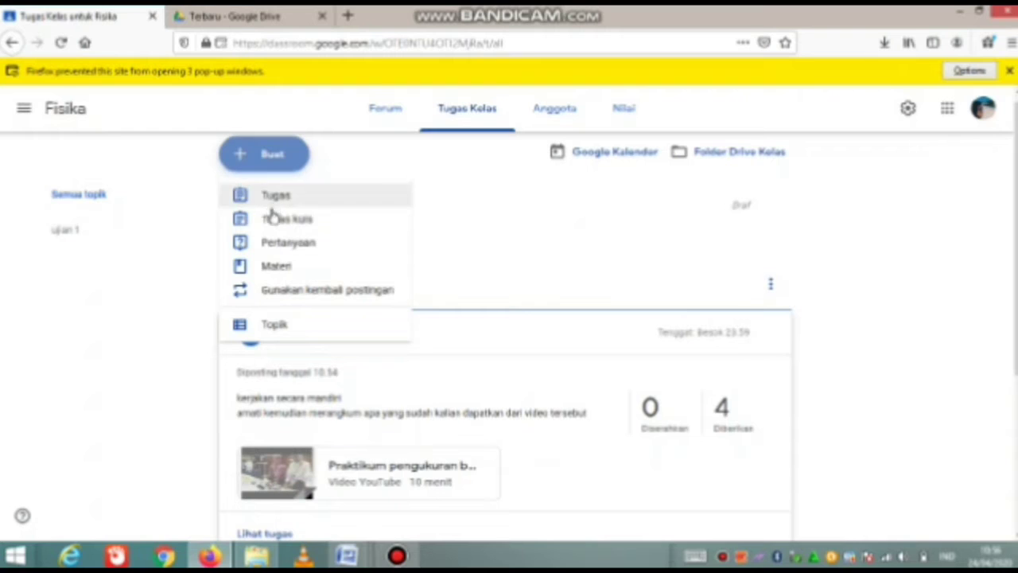
Start a new quiz assignment and rename its attached Blank Quiz form file as "tugas quiz"
left_click(274, 223)
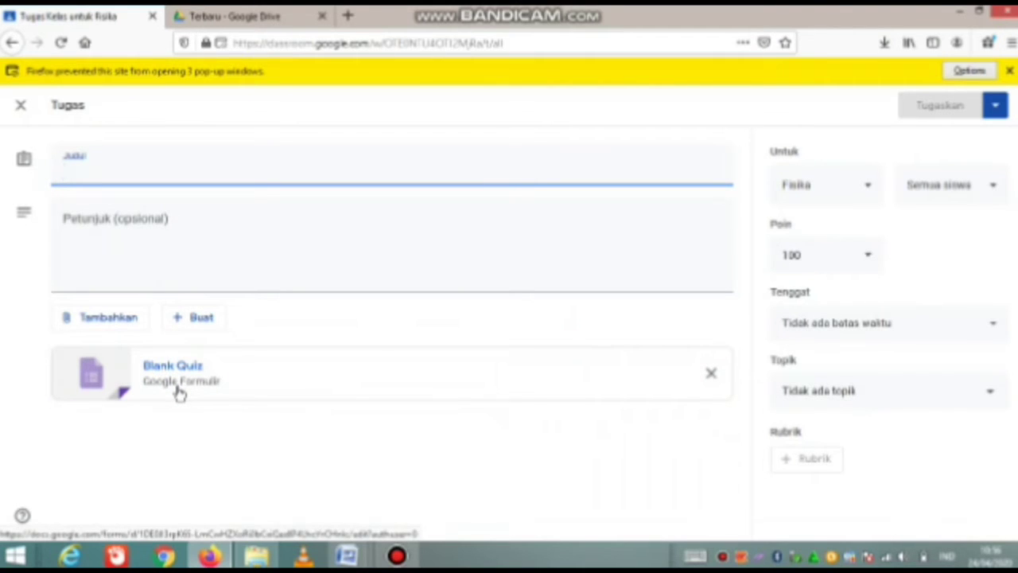
left_click(181, 388)
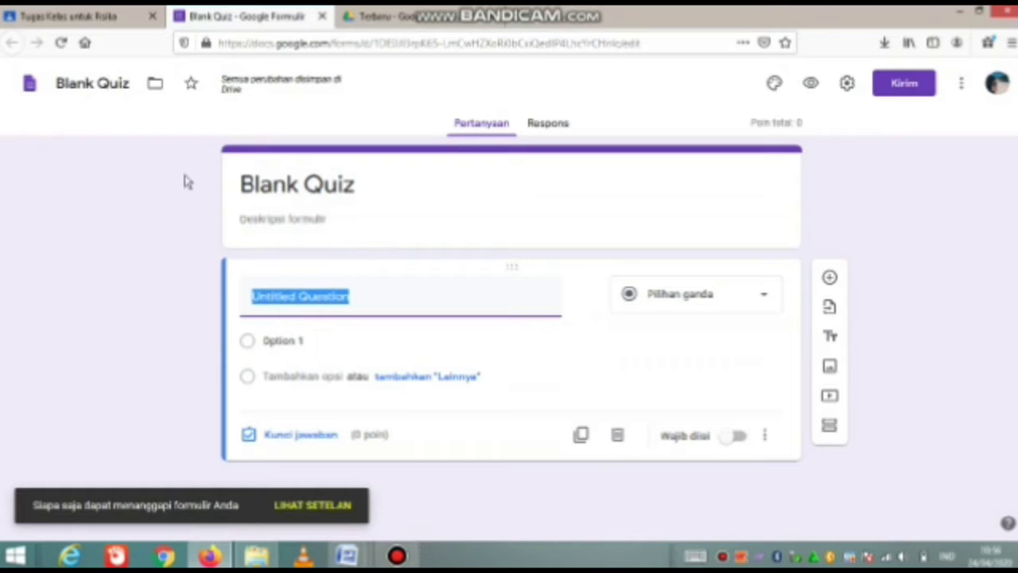
left_click(82, 84)
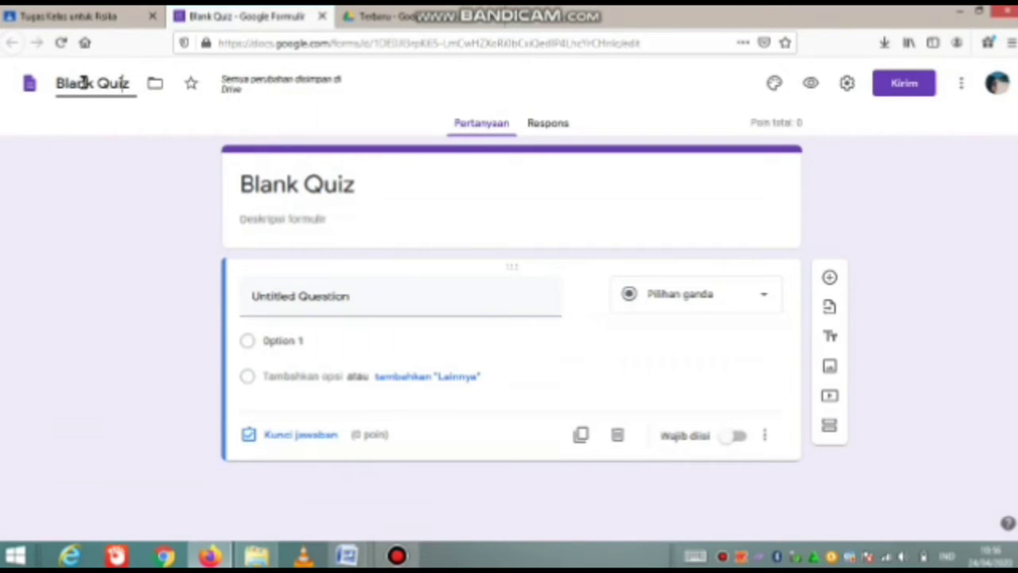
key("BackSpace")
key("BackSpace")
key("BackSpace")
key("BackSpace")
key("BackSpace")
key("BackSpace")
key("BackSpace")
key("BackSpace")
key("BackSpace")
key("BackSpace")
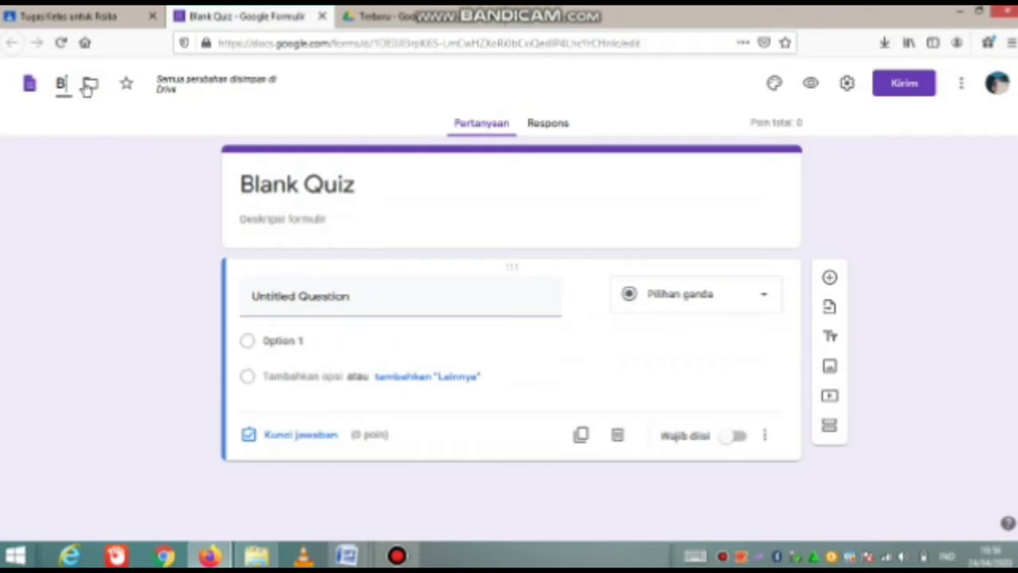
type("Tugas")
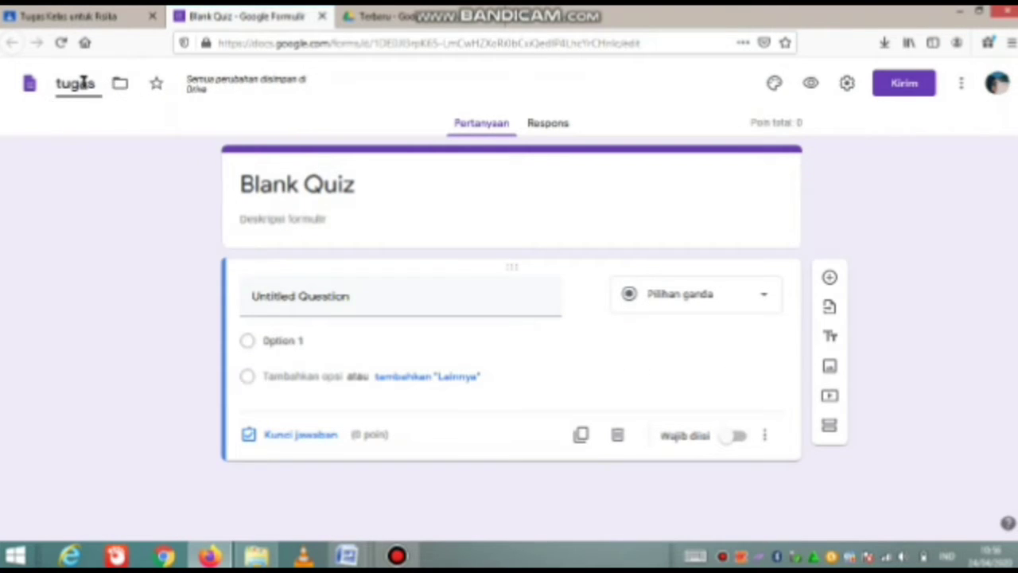
type(" quiz")
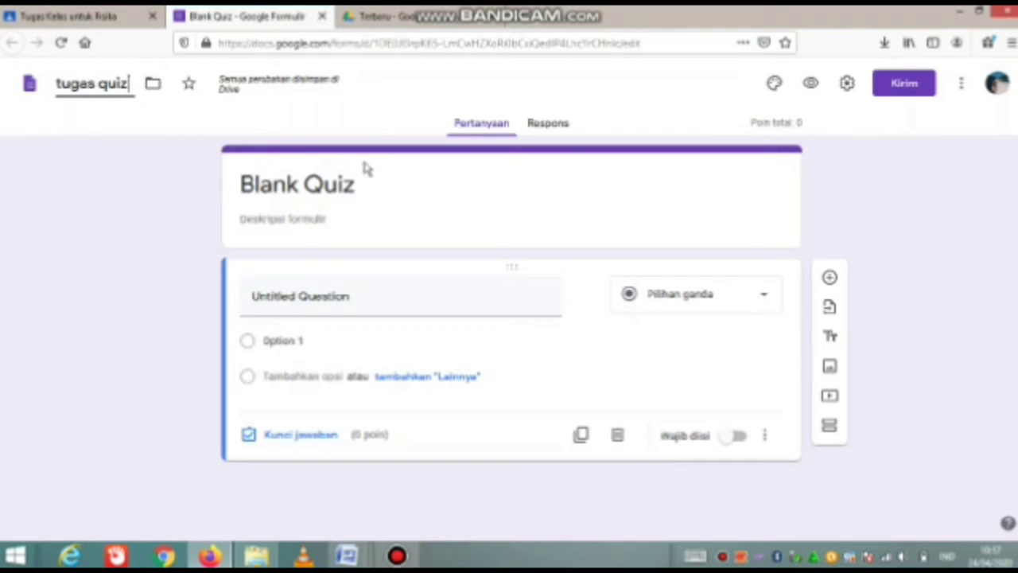
Replace the "Blank Quiz" heading inside the form with "tugas quiz"
left_click(351, 194)
key("BackSpace")
key("ctrl+z")
type("tugas")
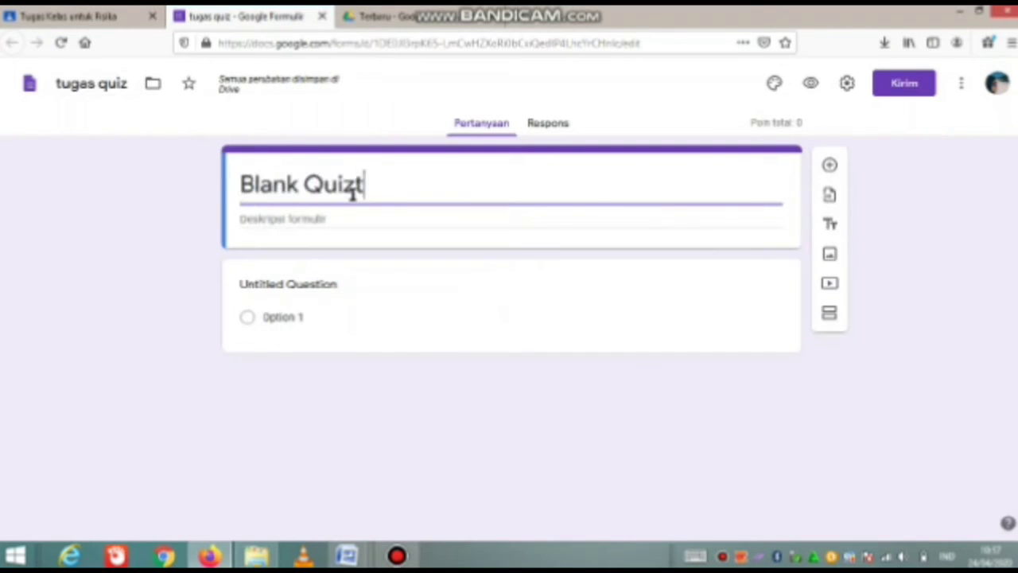
key("BackSpace")
key("BackSpace")
key("BackSpace")
key("BackSpace")
key("BackSpace")
key("BackSpace")
key("BackSpace")
key("BackSpace")
key("BackSpace")
key("BackSpace")
key("BackSpace")
key("BackSpace")
key("BackSpace")
key("BackSpace")
key("BackSpace")
key("BackSpace")
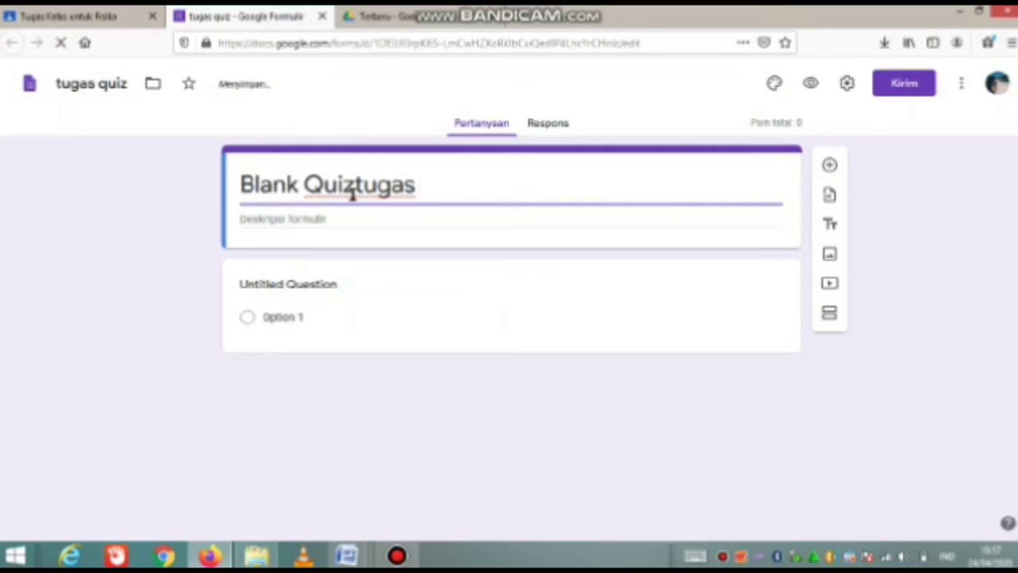
type("t")
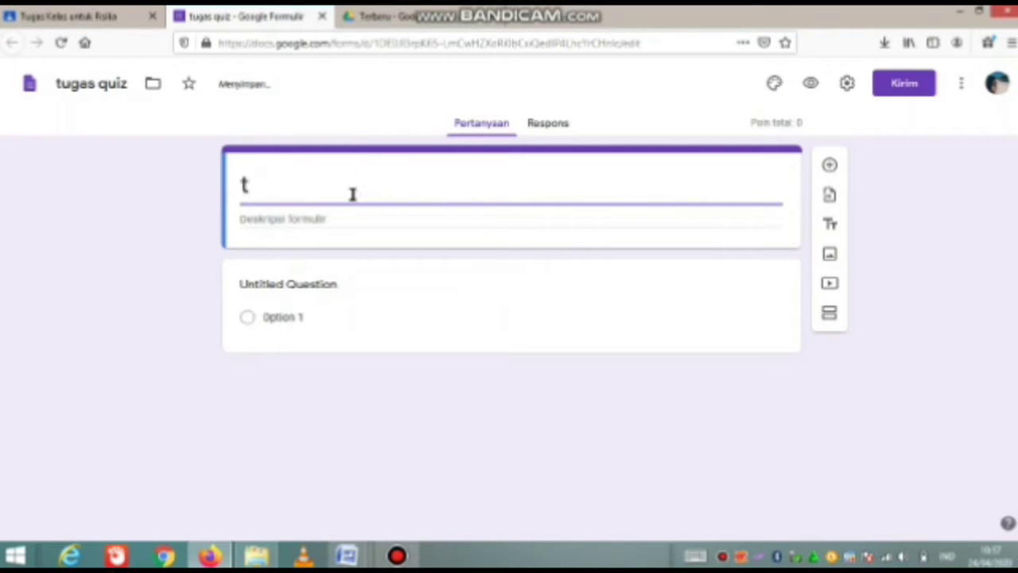
type("ugas qui")
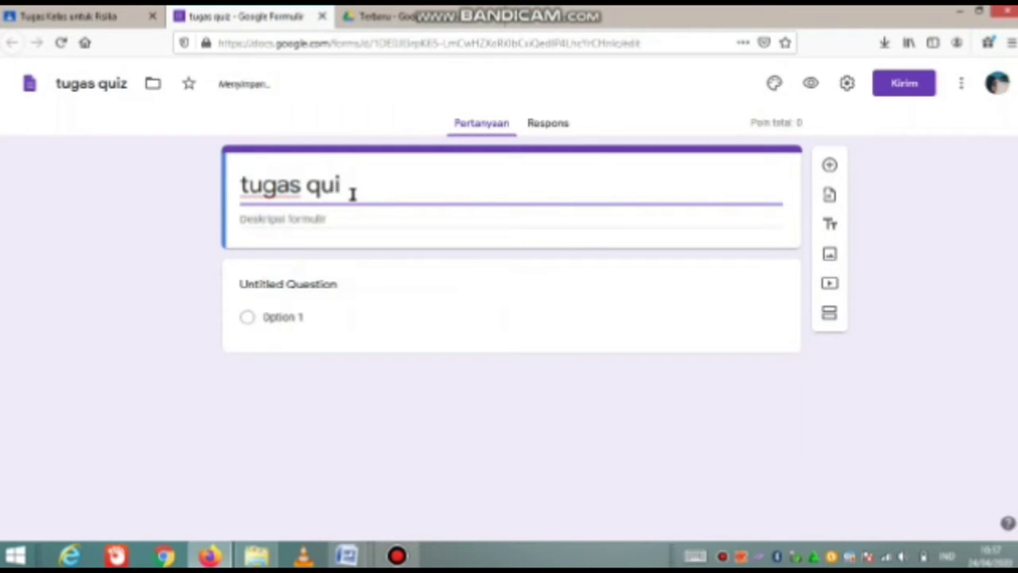
type("a")
key("BackSpace")
type("q")
key("BackSpace")
type("z")
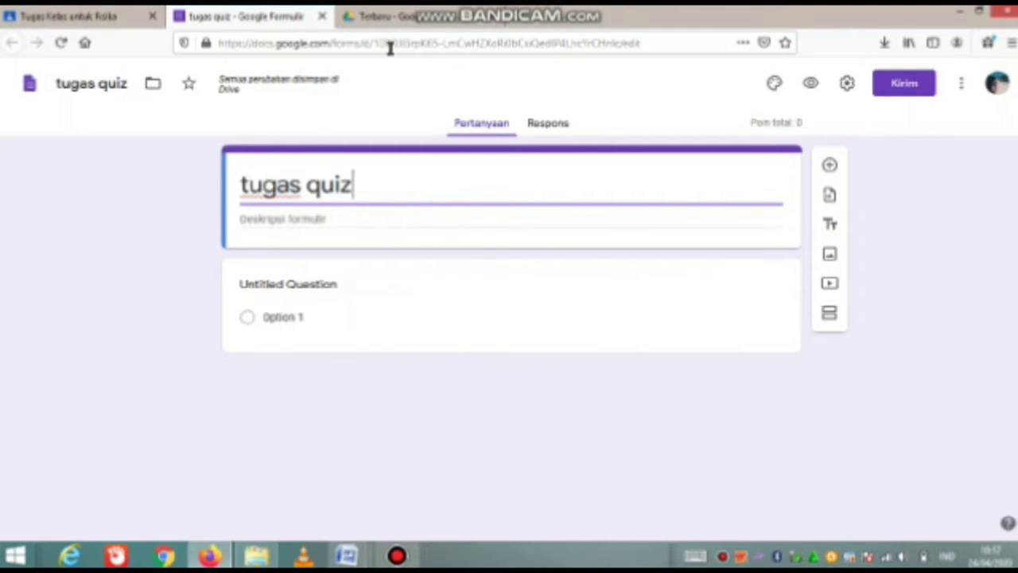
left_click(770, 94)
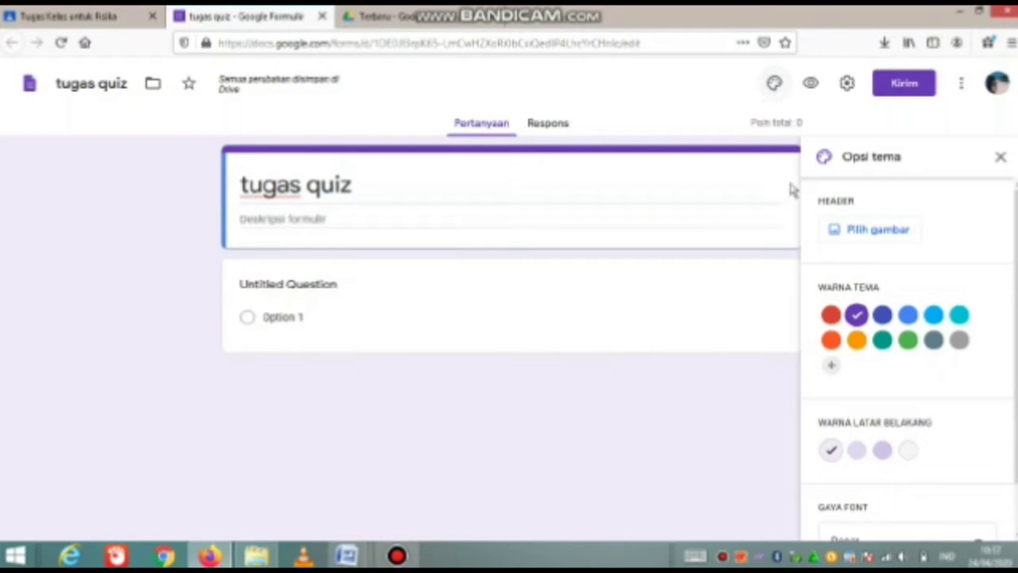
left_click(848, 231)
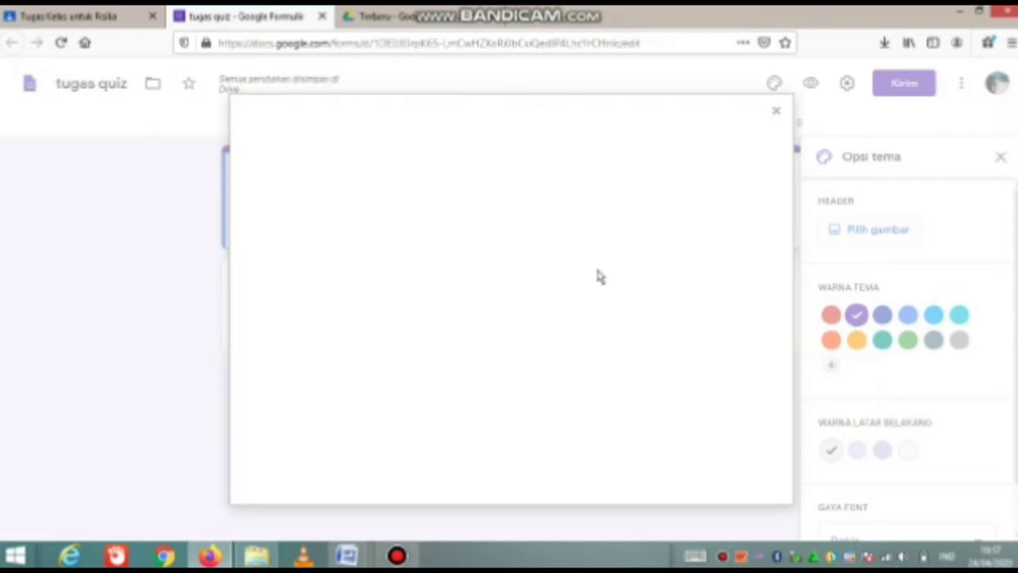
left_click(777, 112)
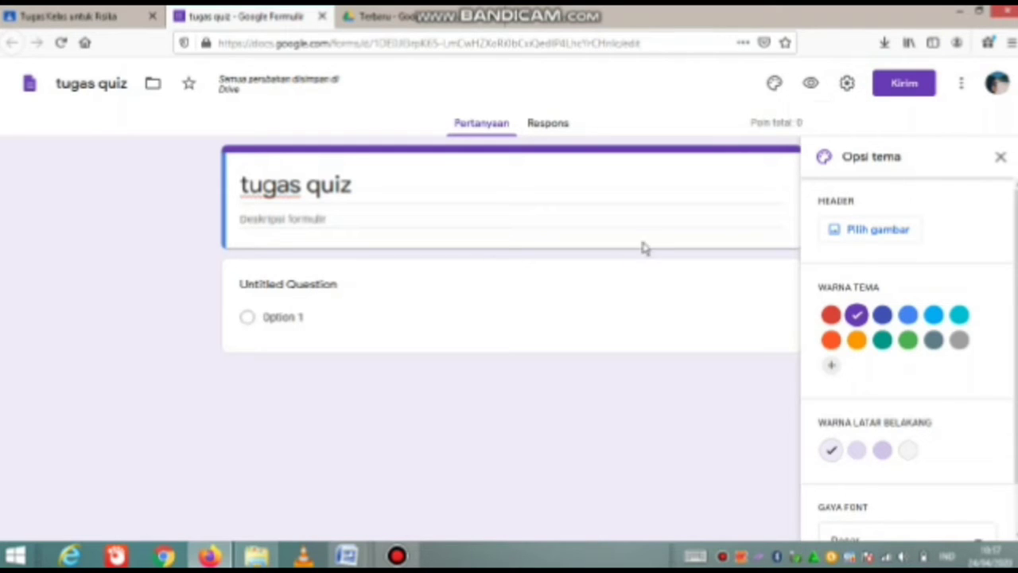
Select the untitled question in the form, and switch to the Word document to copy the text of question 5
left_click(333, 289)
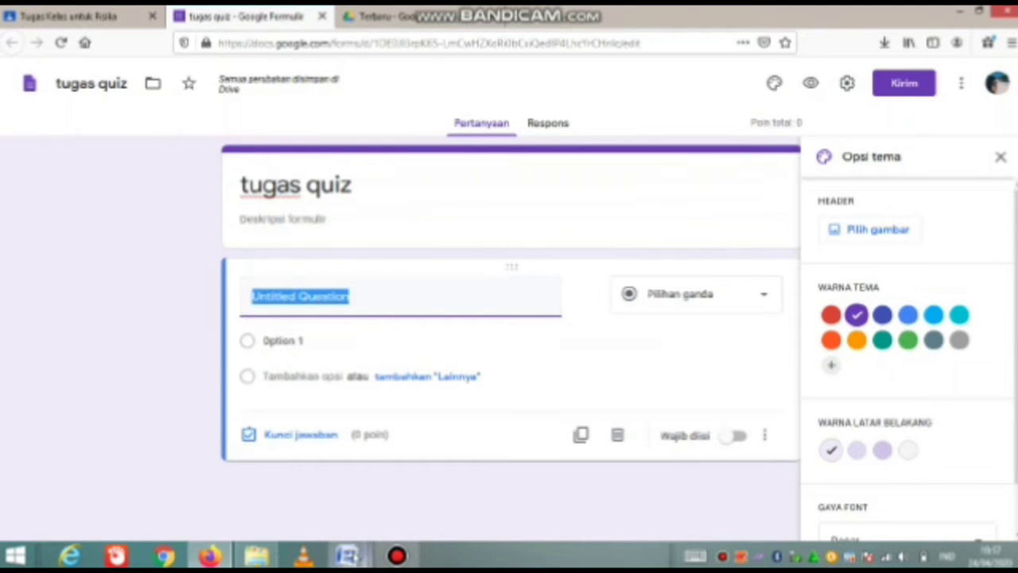
left_click(347, 555)
left_click(313, 473)
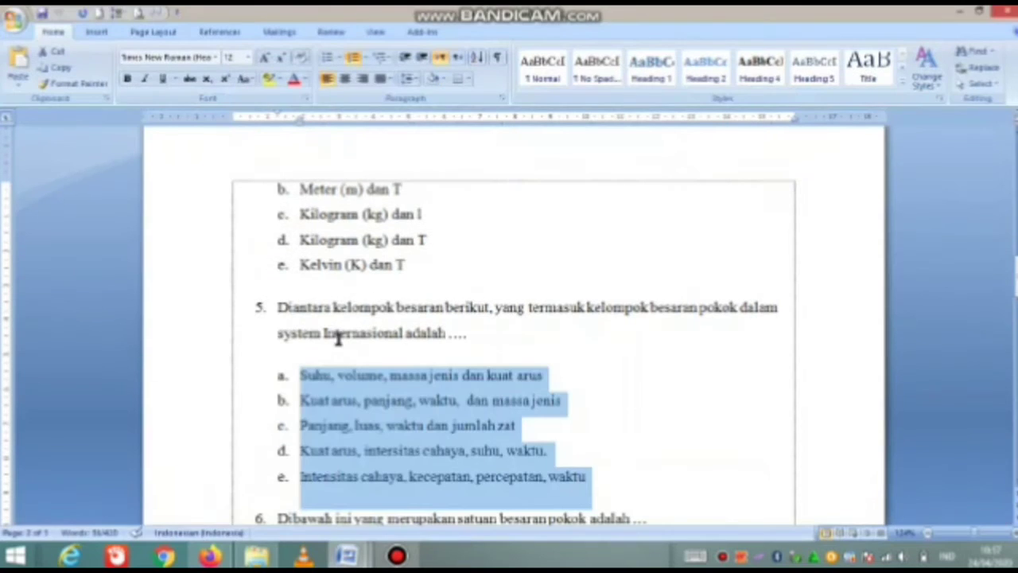
left_click(337, 337)
left_click_drag(279, 307, 465, 332)
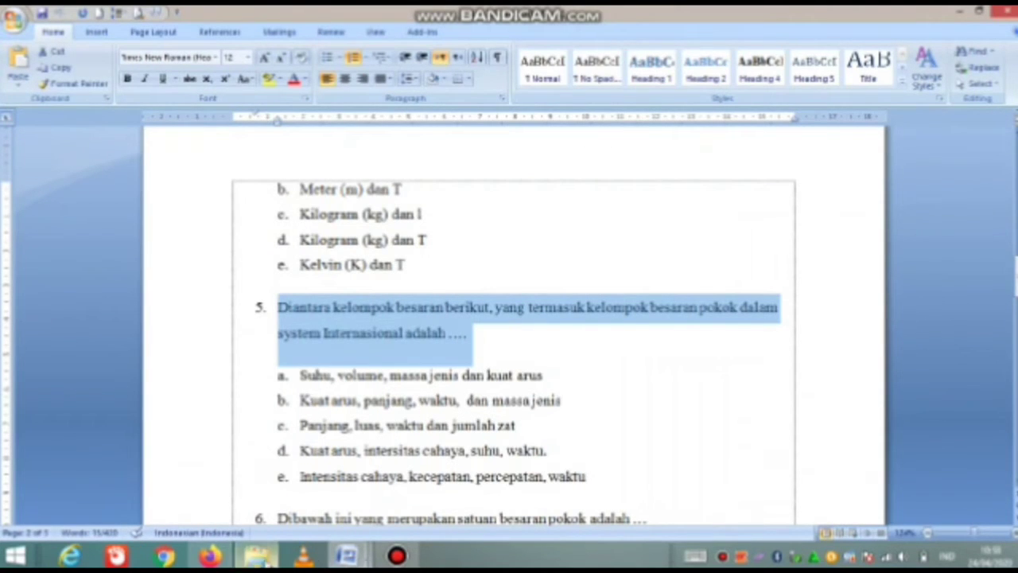
Replace the untitled question's text in the quiz form with the copied "Diantara kelompok besaran berikut" question, leaving out its number
left_click(208, 557)
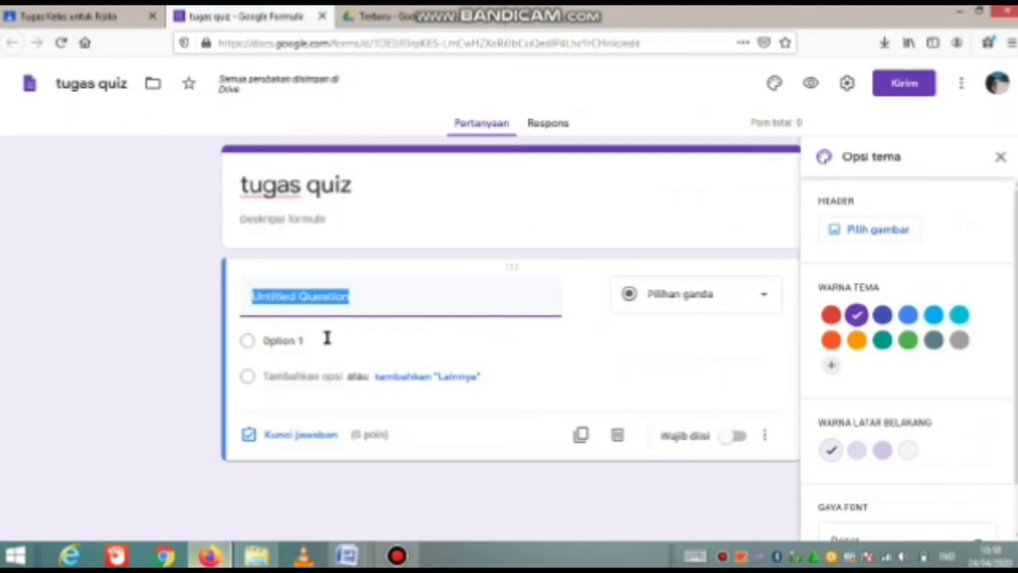
key("BackSpace")
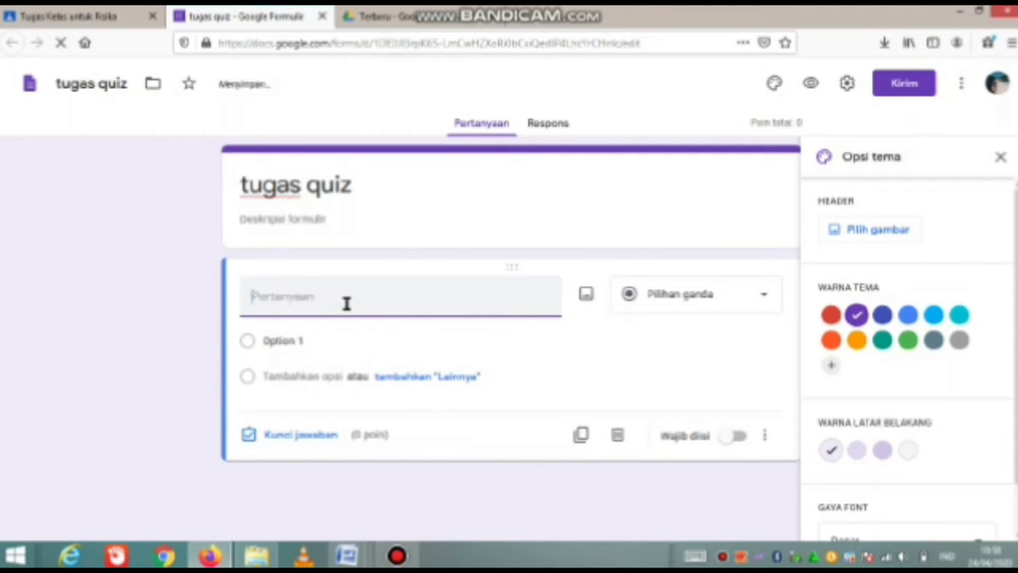
type("5. Diantara kelompok besaran berikut, yang termasuk kelompok besaran pokok dalam system Internasional adalah ...")
left_click(265, 296)
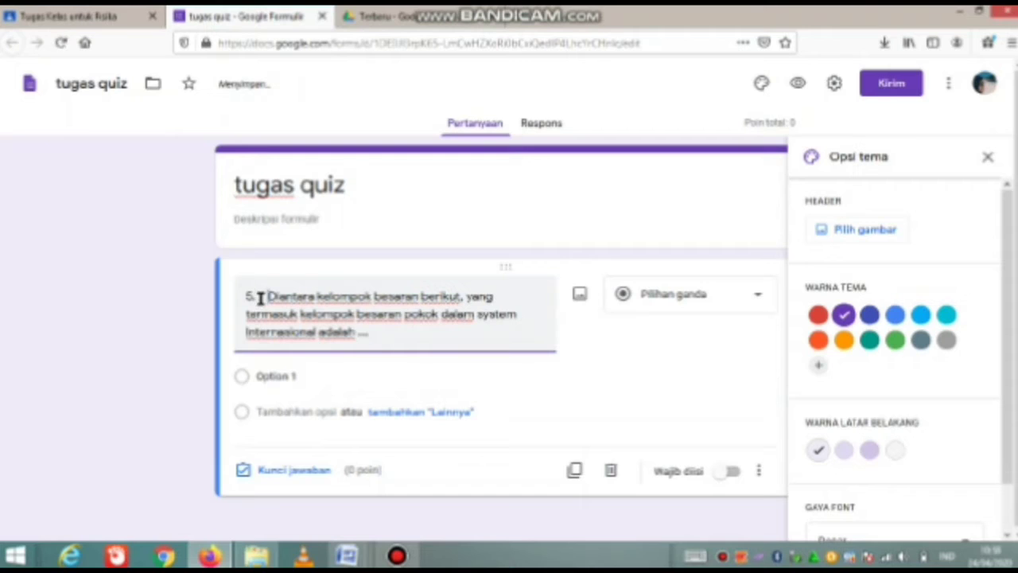
key("BackSpace")
key("BackSpace")
key("BackSpace")
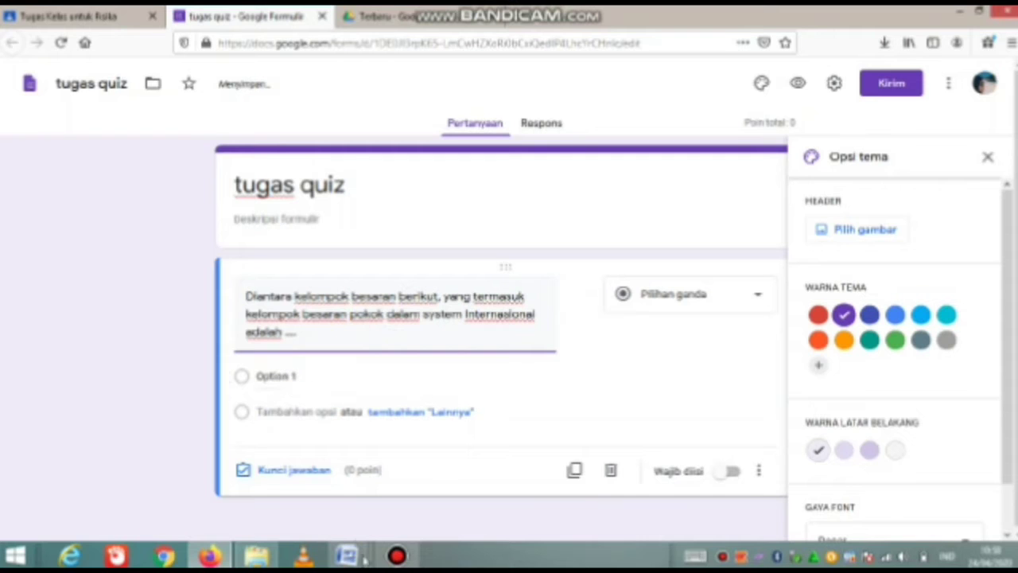
Copy answer options a to e of question 5 from the Word document and return to the quiz form
mouse_move(360, 558)
left_click(280, 496)
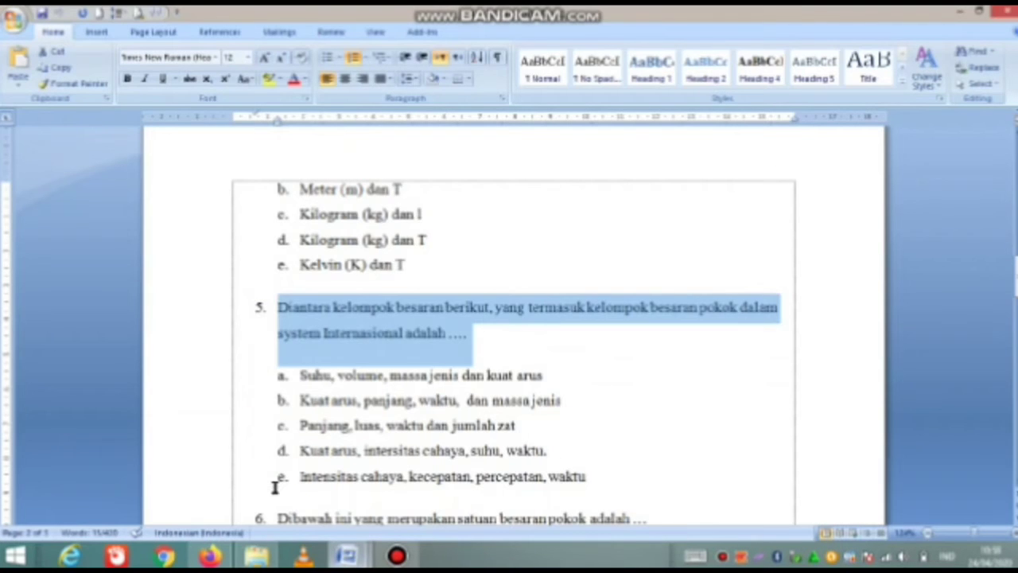
left_click(318, 401)
left_click_drag(301, 375, 590, 479)
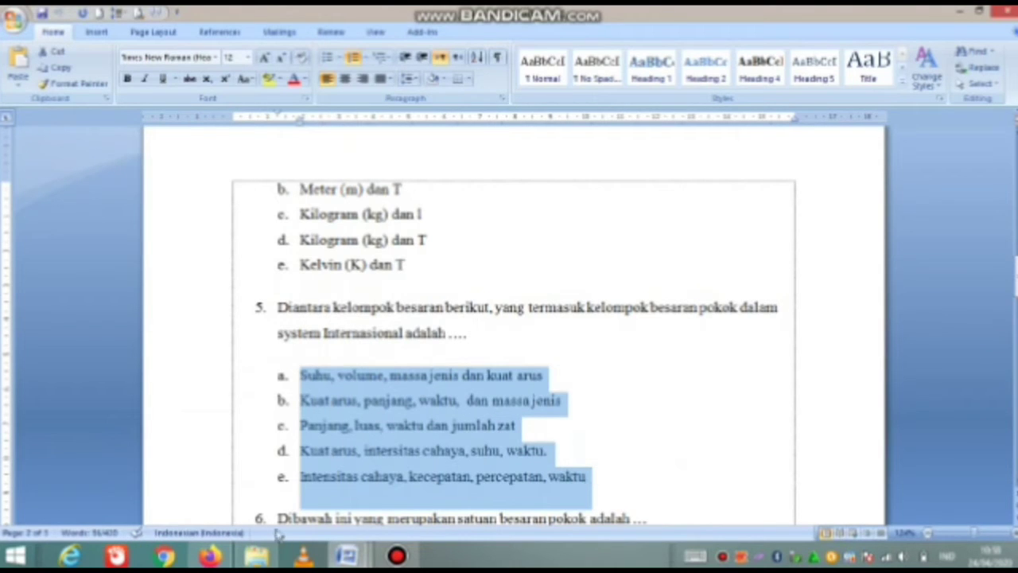
left_click(210, 555)
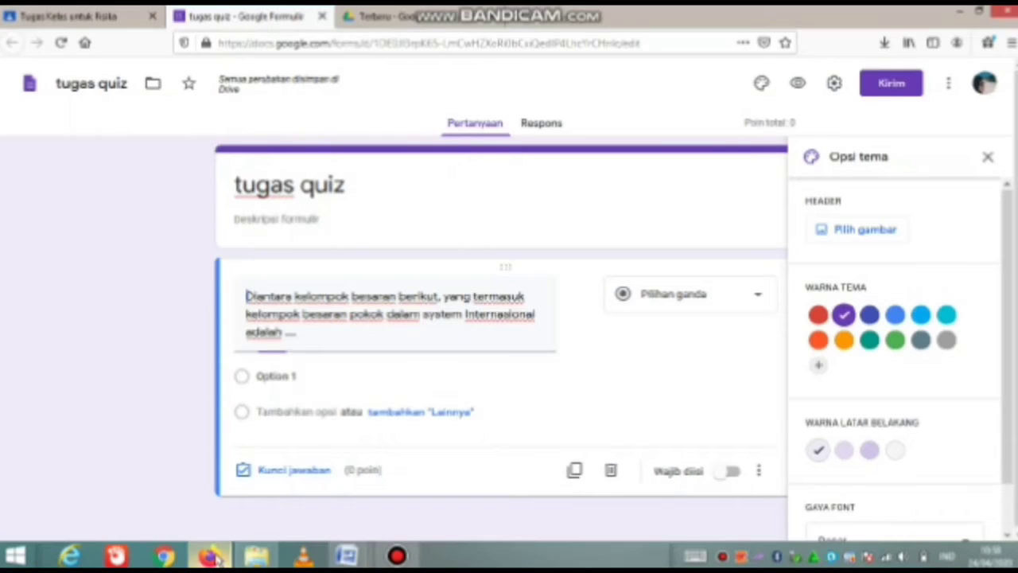
Paste the five copied answer options into the question and remove the "a." prefix from "Suhu, volume, massa jenis dan kuat arus"
left_click(286, 382)
type("a. Suhu, volume, massa jenis dan kuat arus b. Kuat arus, panjang, waktu,  dan massa jenis c. Panjang, luas, waktu dan jumlah zat d. Kuat arus, intensitas cahaya, suhu, waktu. e. Intensitas cahaya, kecepatan, percepatan, waktu")
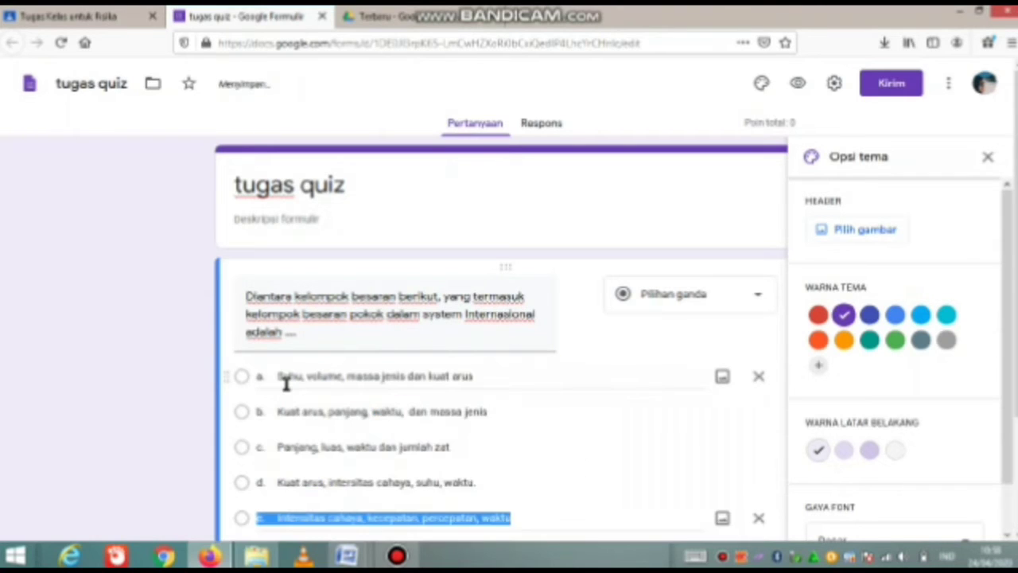
left_click(272, 375)
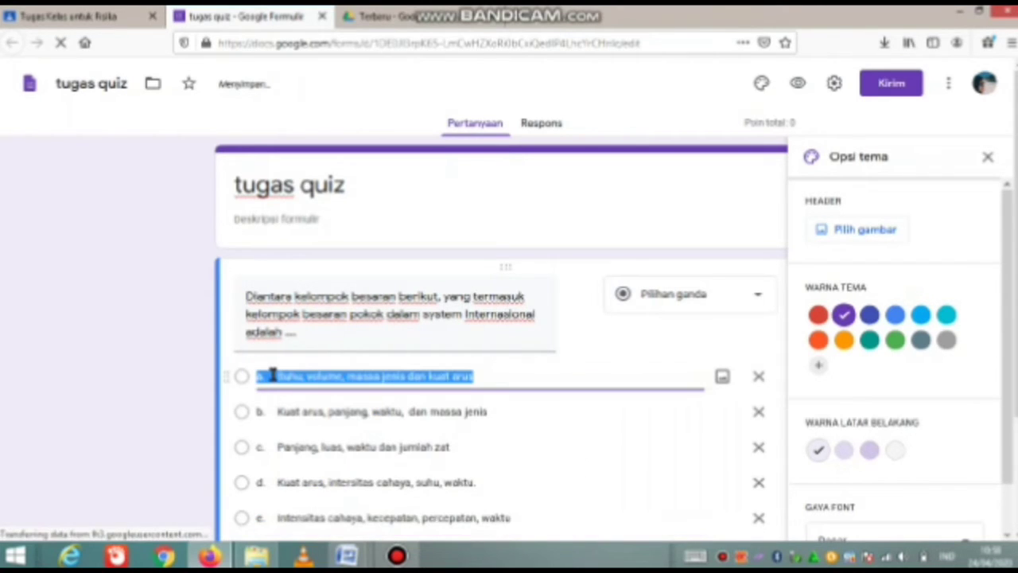
left_click(272, 375)
key("BackSpace")
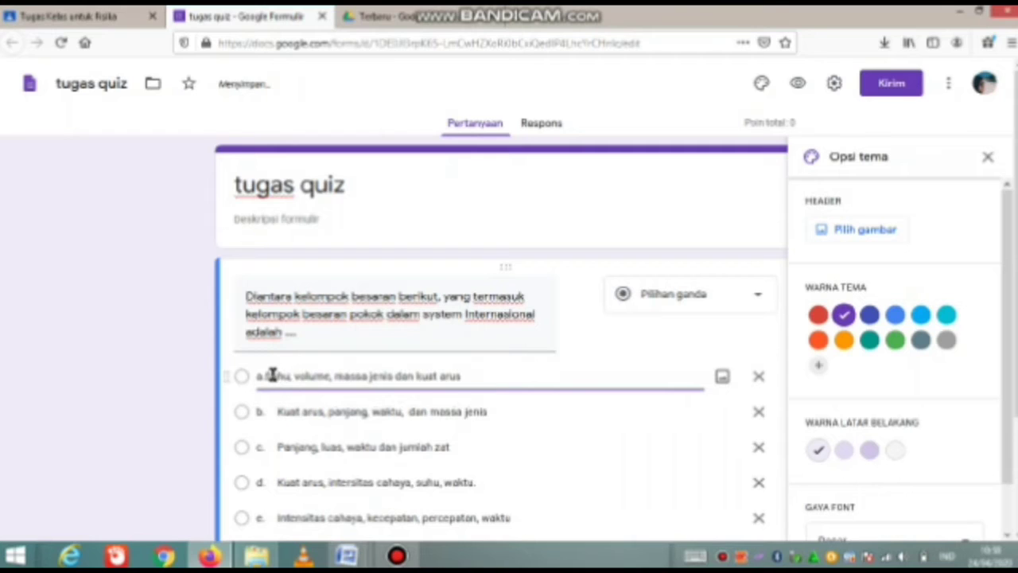
key("BackSpace")
key("BackSpace")
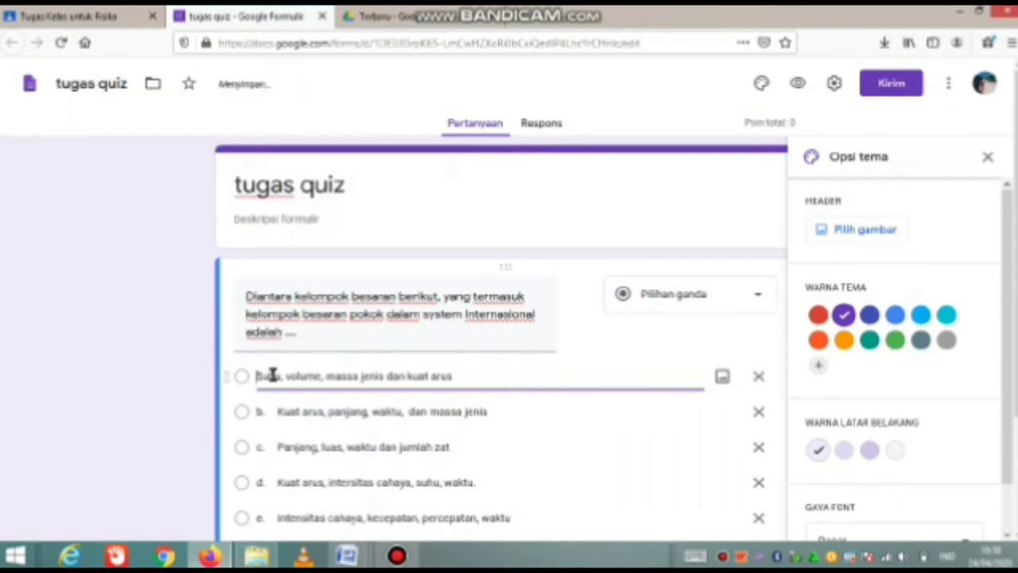
Remove the "b." and "c." prefixes from the second and third answer options
left_click(280, 411)
left_click(280, 411)
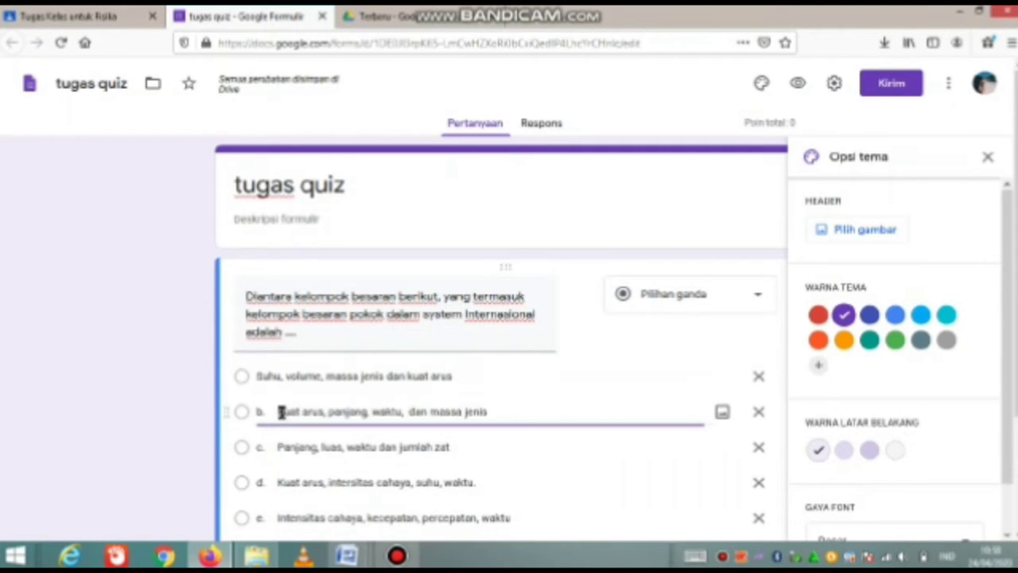
key("BackSpace")
key("BackSpace")
key("BackSpace")
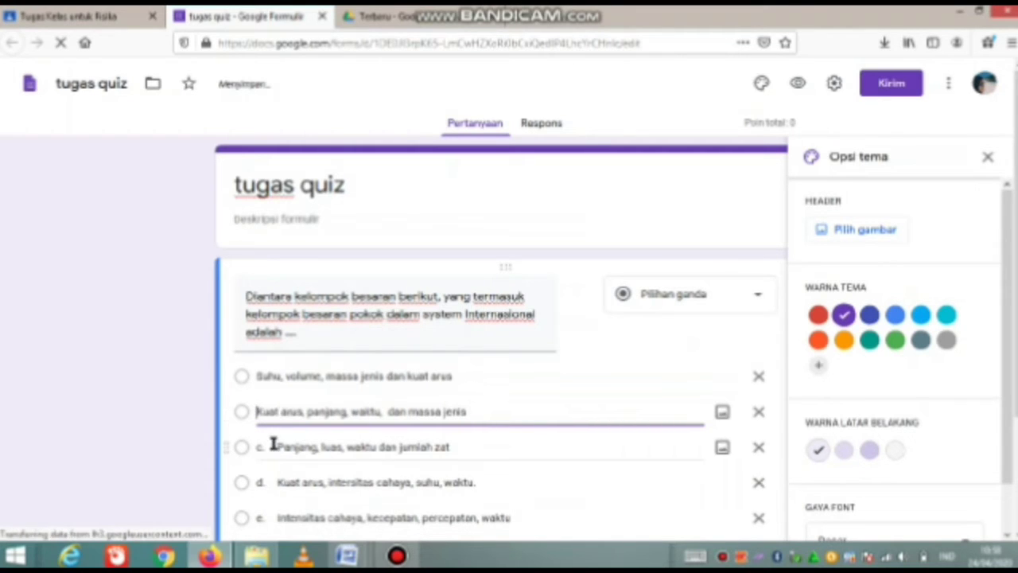
left_click(275, 447)
left_click(275, 447)
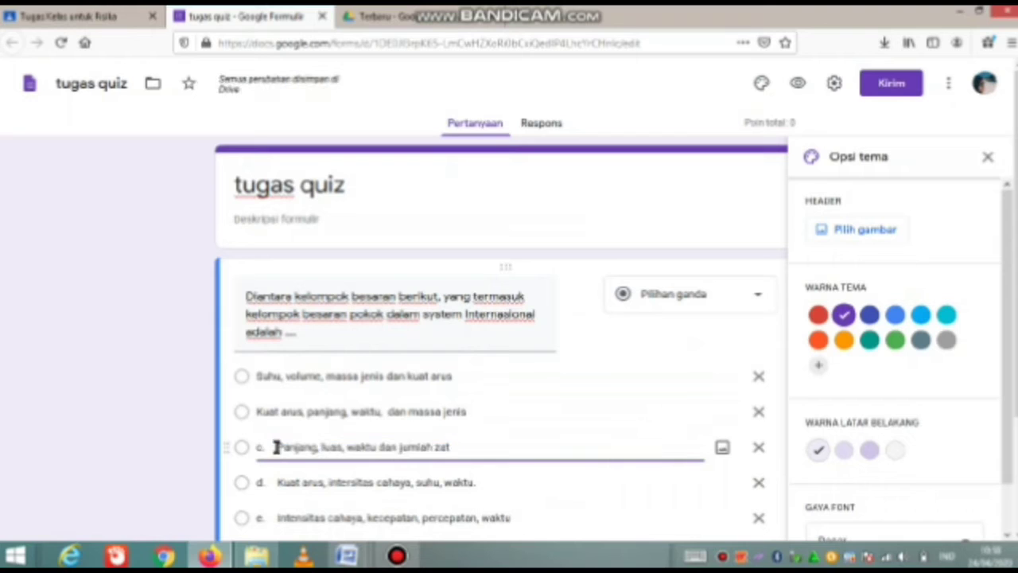
key("BackSpace")
key("BackSpace")
key("BackSpace")
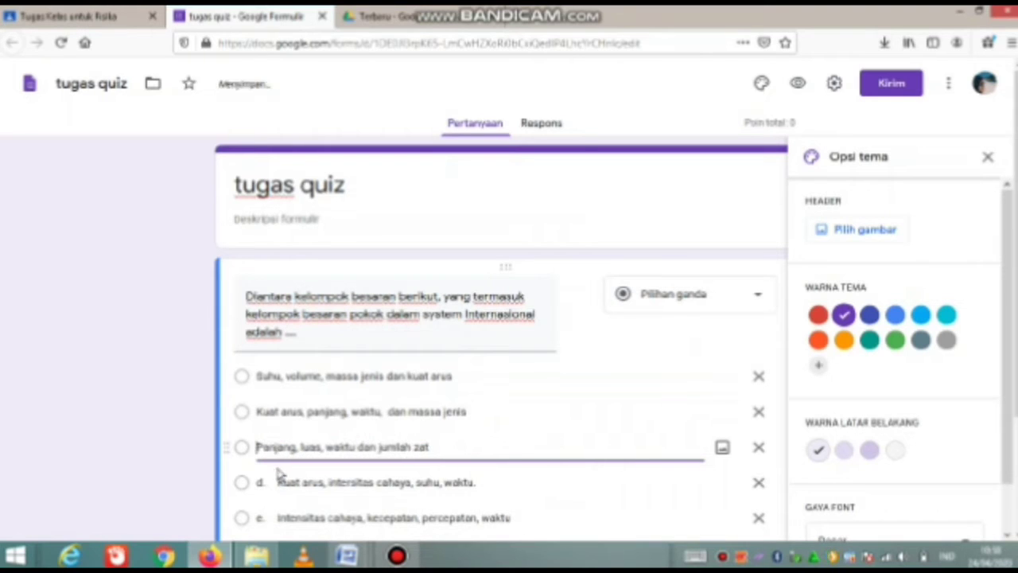
Remove the "d." prefix from the fourth answer option, "Kuat arus, intersitas cahaya, suhu, waktu."
left_click(271, 481)
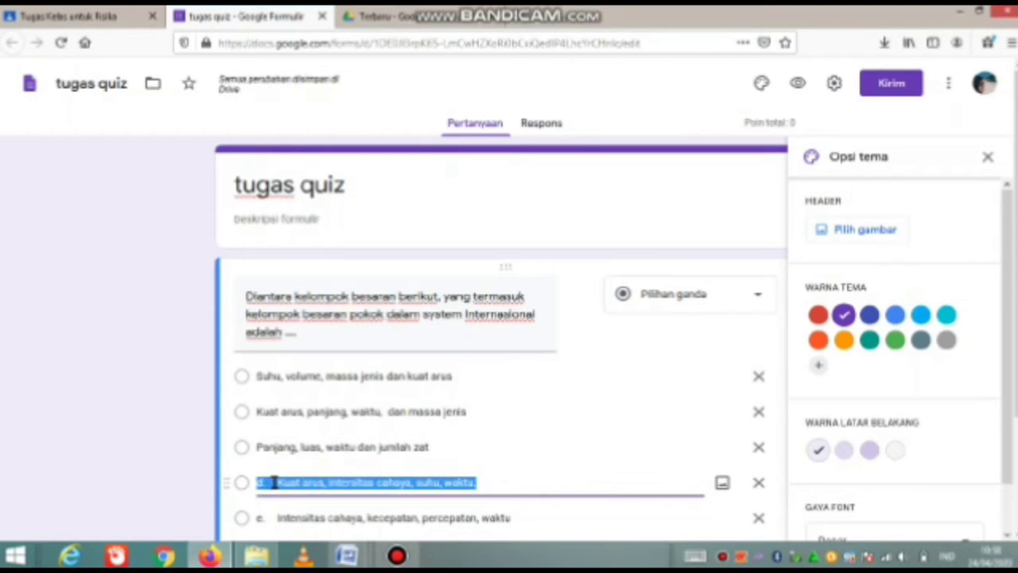
left_click(272, 482)
key("BackSpace")
key("BackSpace")
key("BackSpace")
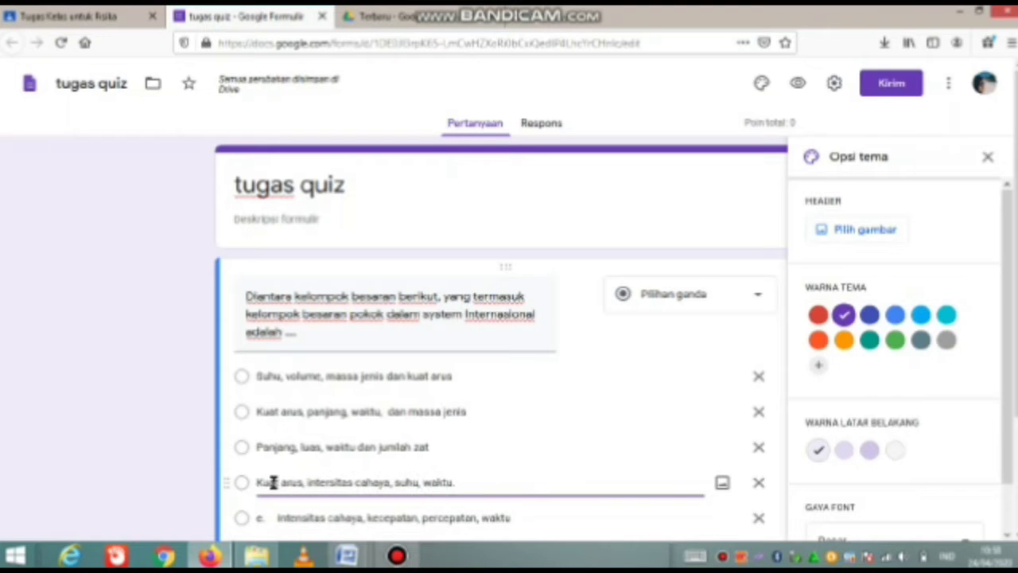
Clear the fifth answer option, copy option e of question 5 again from the Word document, and return to the quiz form
left_click(279, 515)
key("ctrl+c")
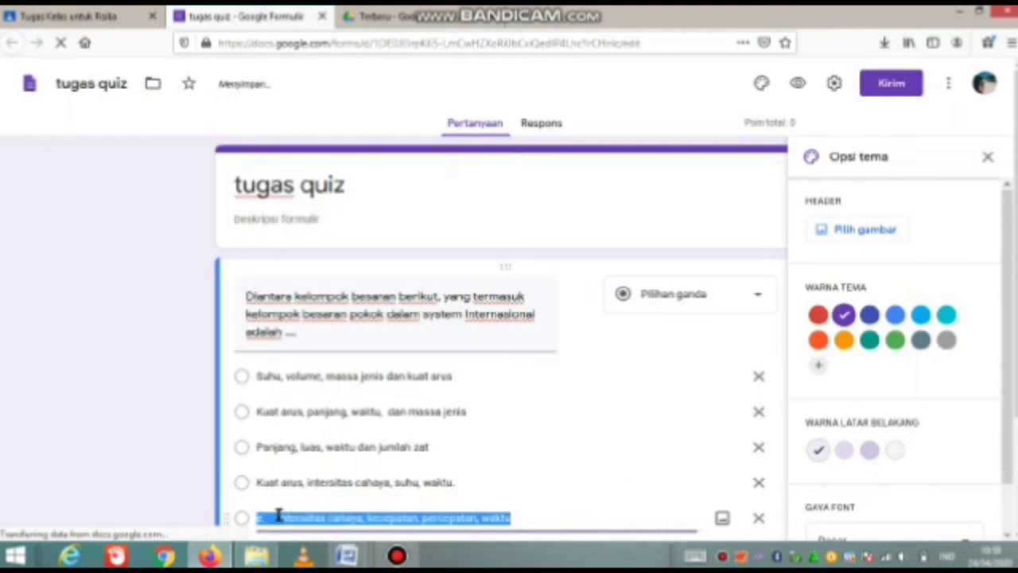
key("BackSpace")
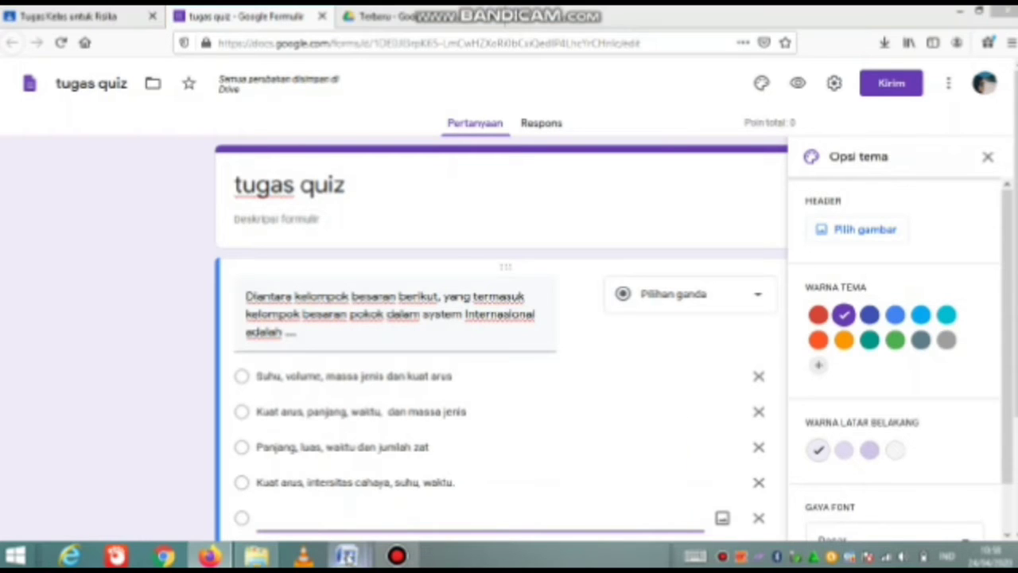
mouse_move(345, 556)
left_click(261, 495)
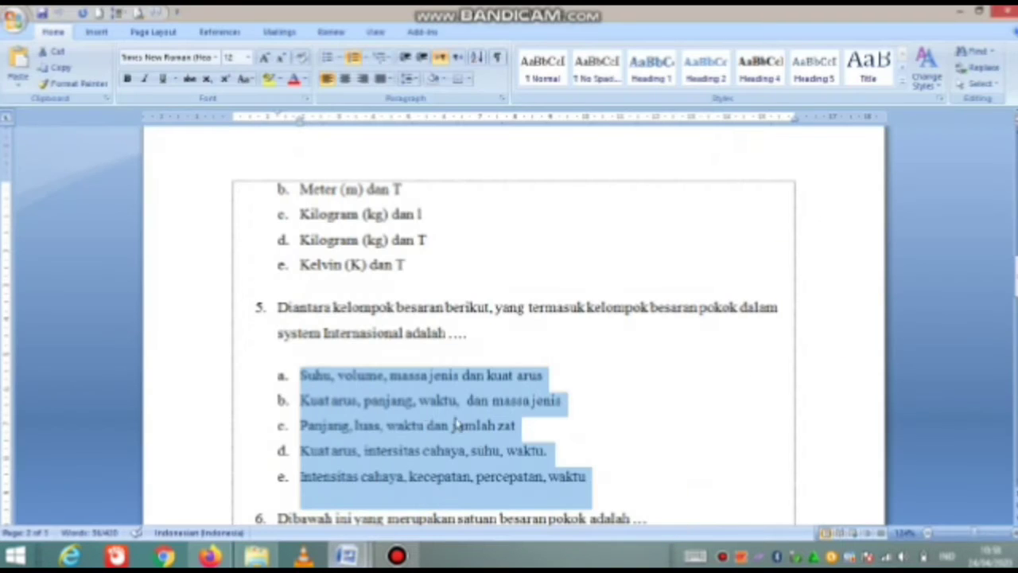
left_click(550, 460)
left_click_drag(591, 475, 273, 498)
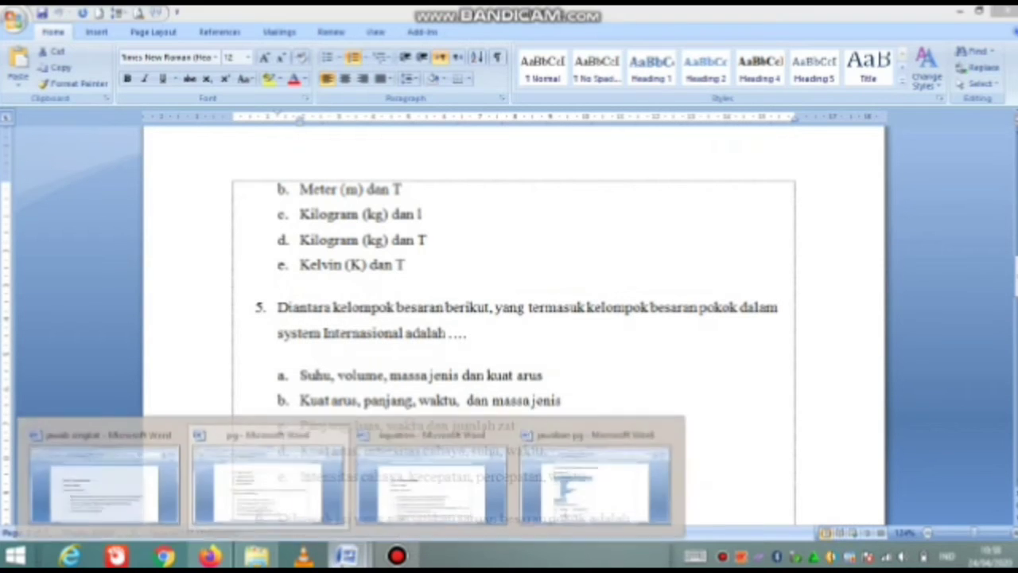
left_click(210, 555)
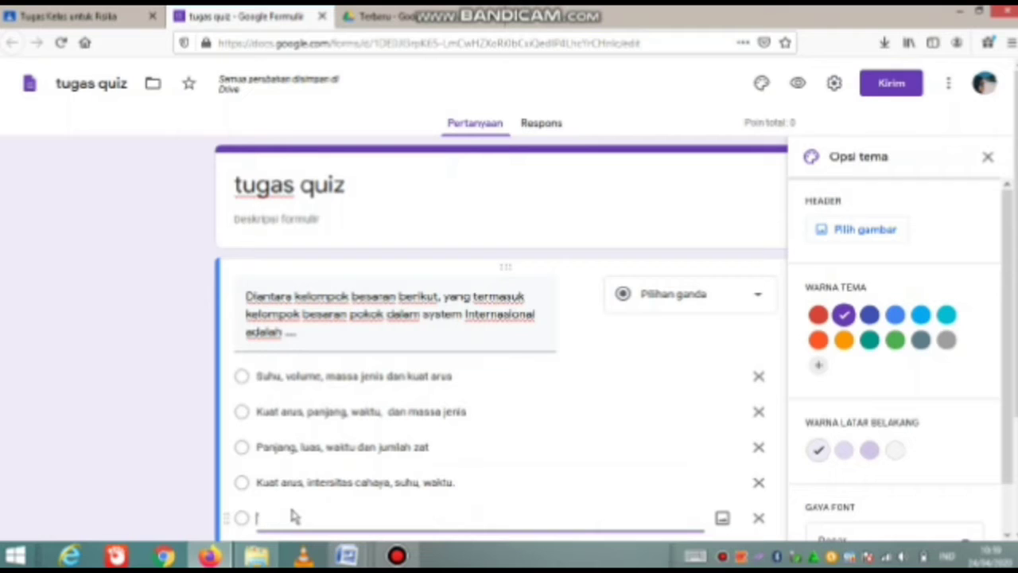
Paste "Intensitas cahaya, kecepatan, percepatan, waktu" as the fifth answer option and remove its "e." prefix
key("ctrl+v")
left_click(278, 519)
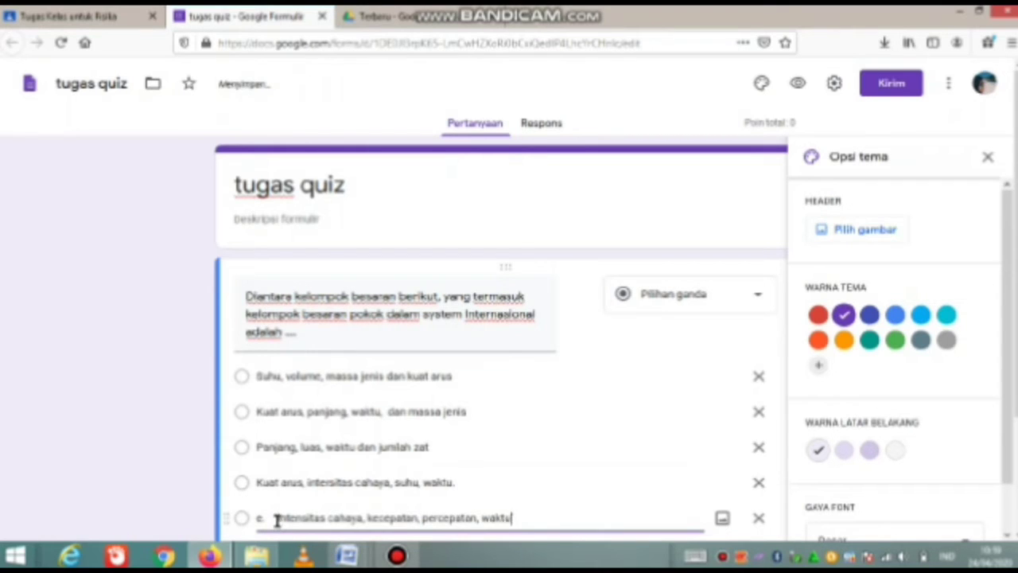
left_click(278, 519)
key("BackSpace")
key("BackSpace")
key("BackSpace")
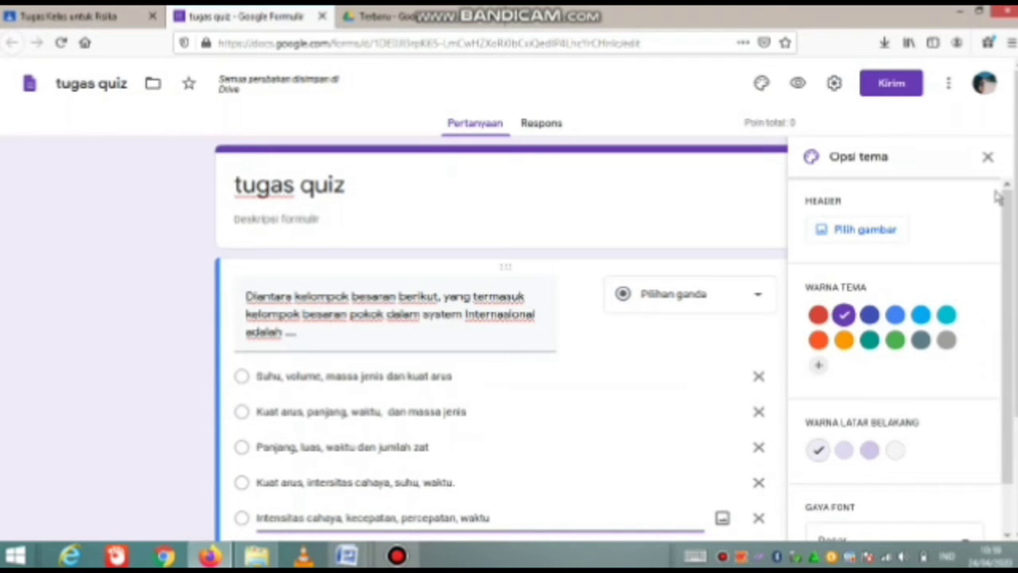
Close the form's theme options
left_click(987, 156)
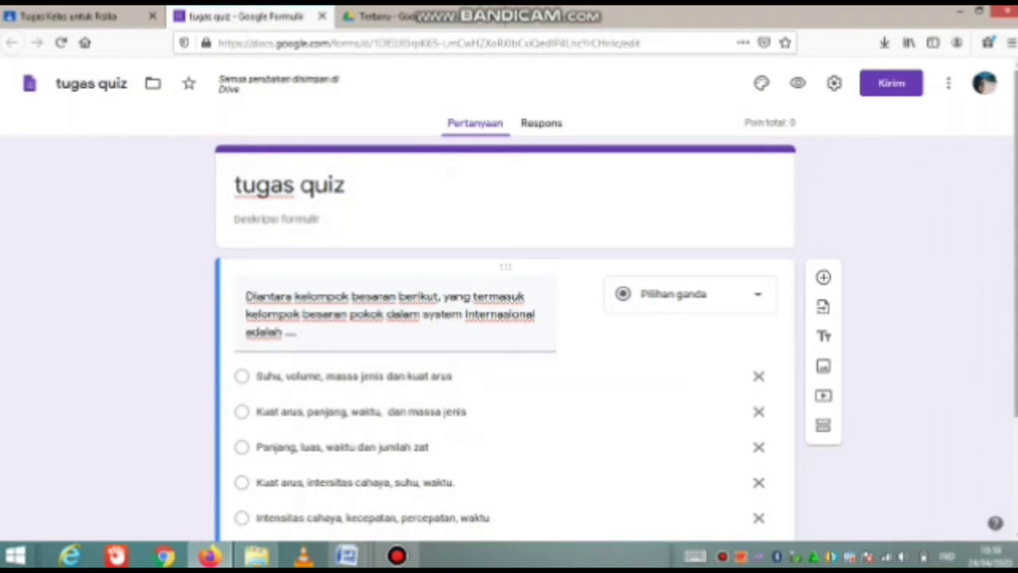
left_click_drag(1016, 198, 1016, 310)
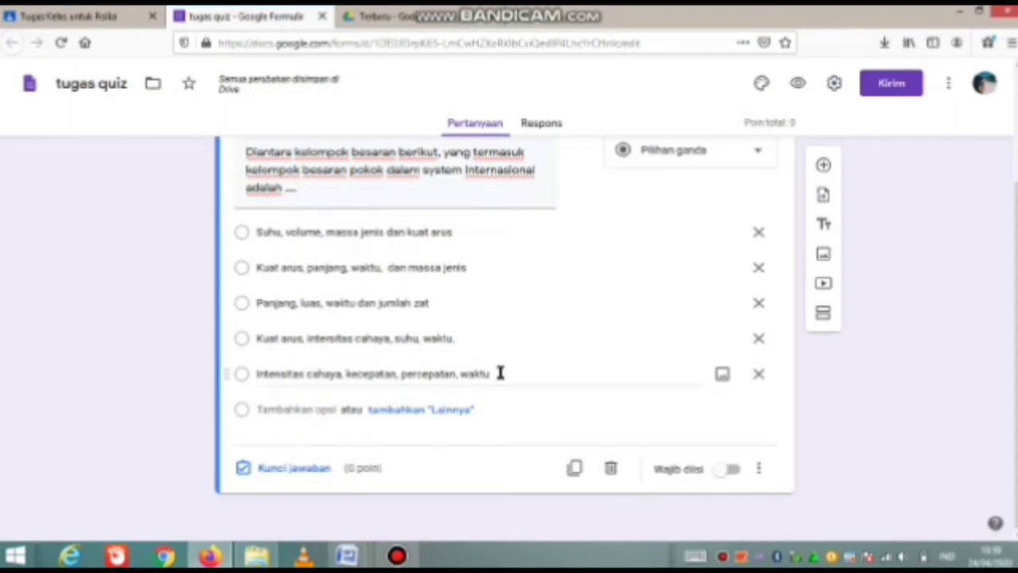
left_click(502, 373)
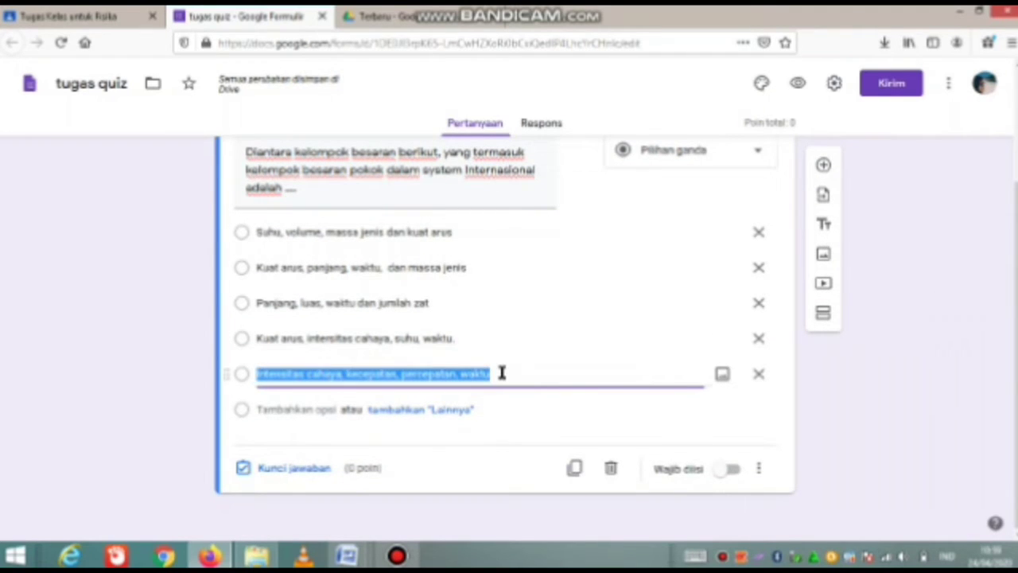
left_click(502, 373)
key("Return")
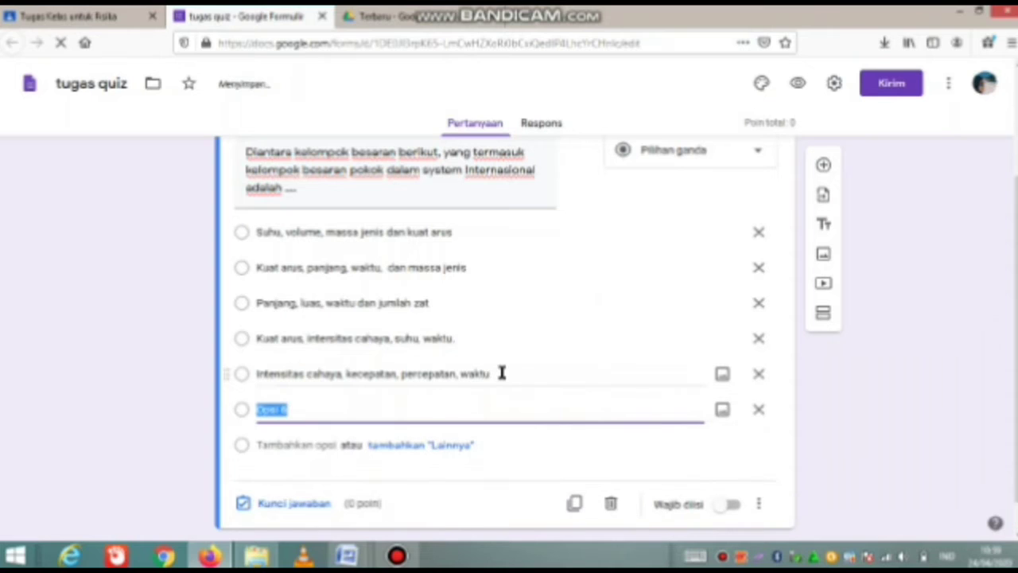
left_click(759, 408)
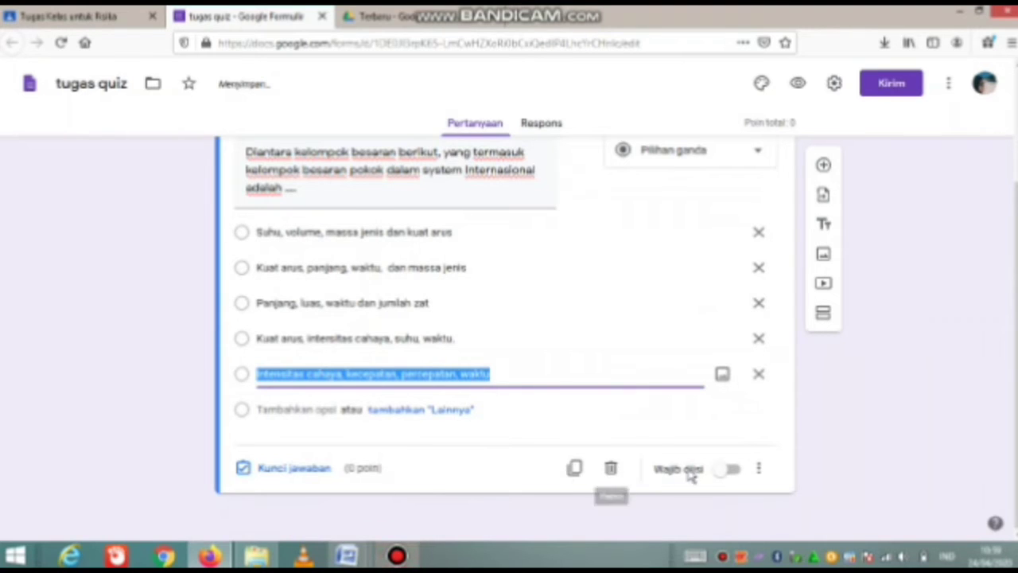
Make the "Diantara kelompok besaran berikut" question required and shuffle the order of its answer options
left_click(732, 470)
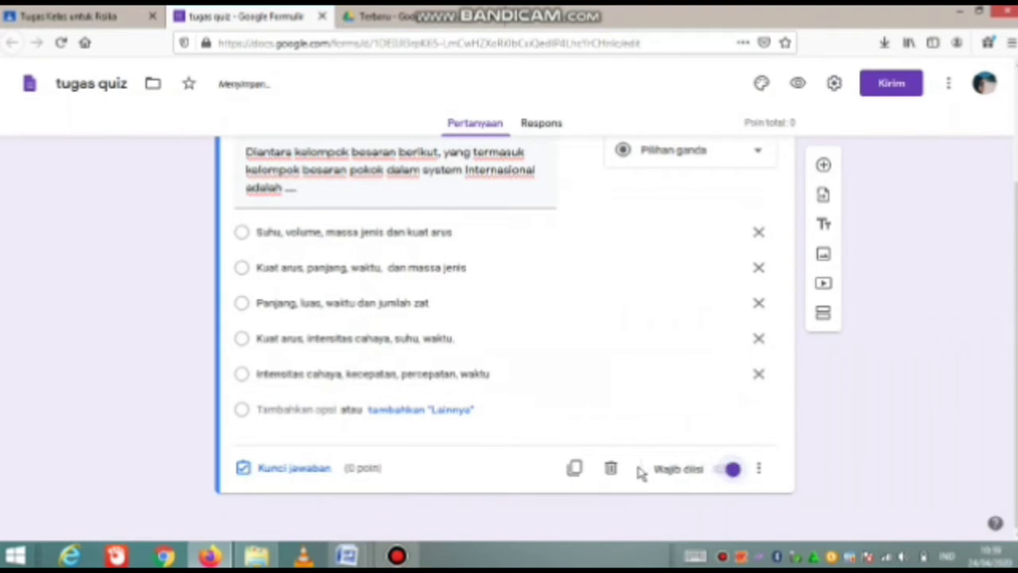
left_click(759, 474)
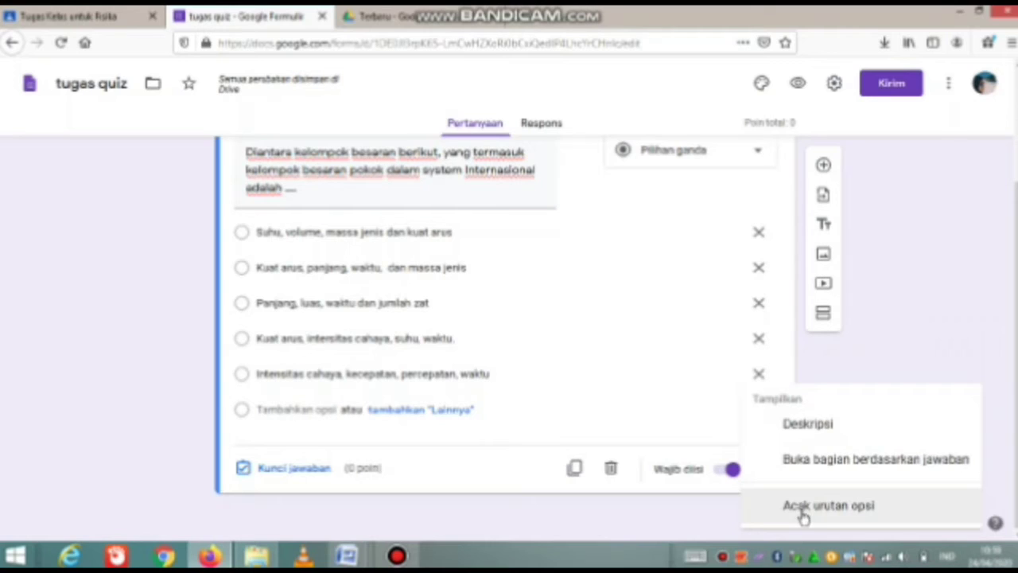
left_click(805, 515)
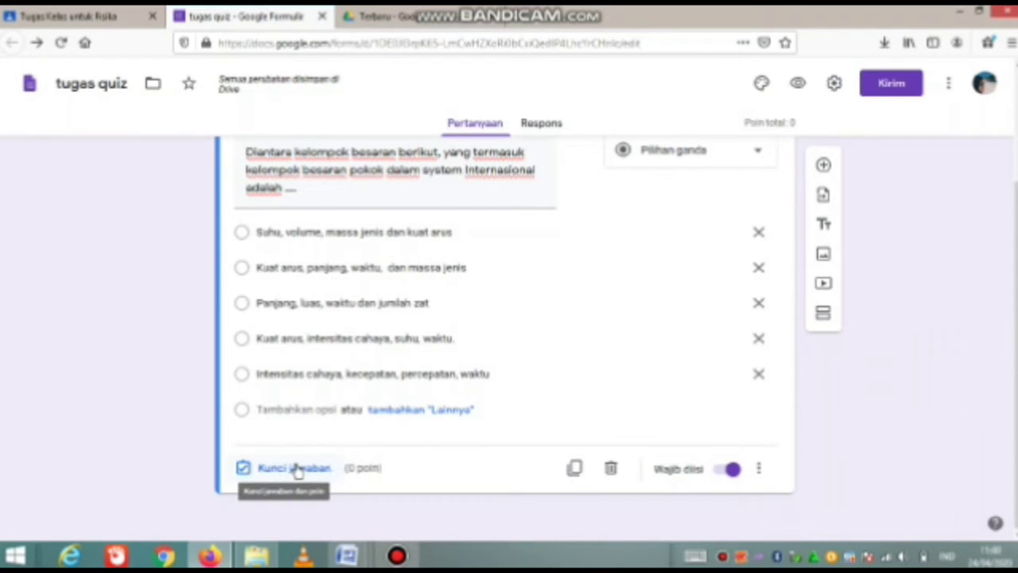
Set the question's value to 50 points in its answer key, and look over the answer feedback options without saving any
left_click(295, 469)
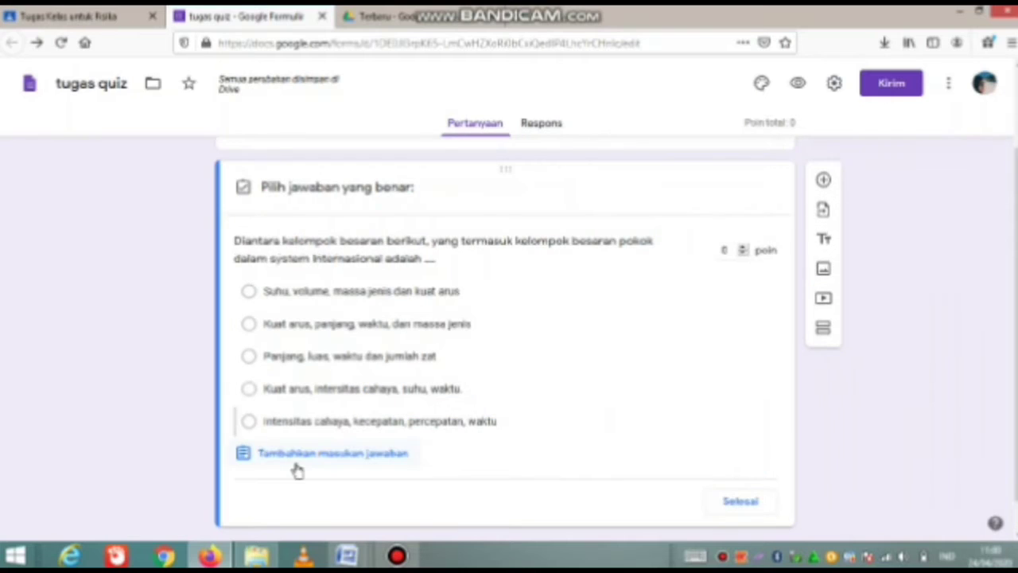
left_click(718, 249)
type("50")
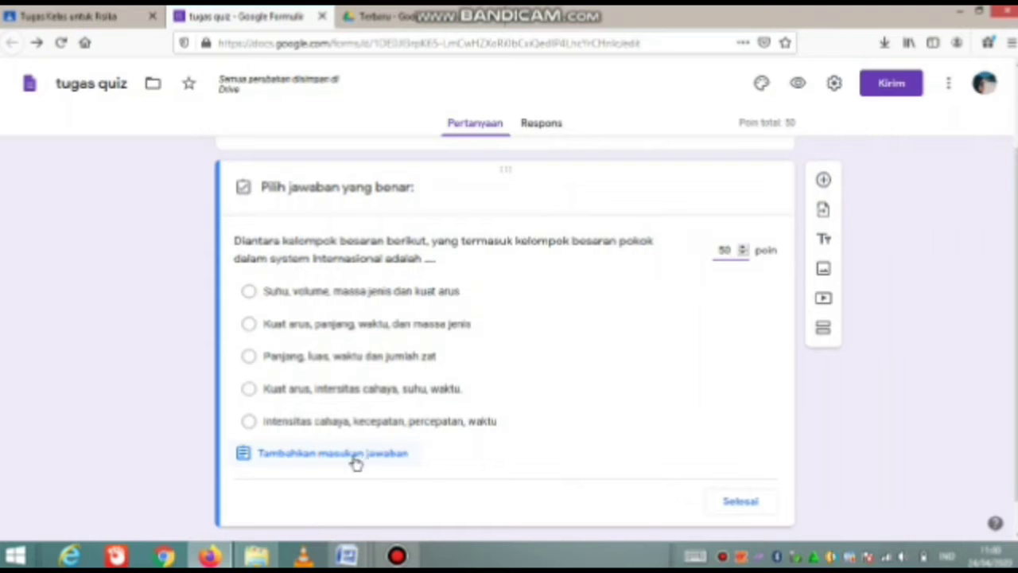
left_click(309, 461)
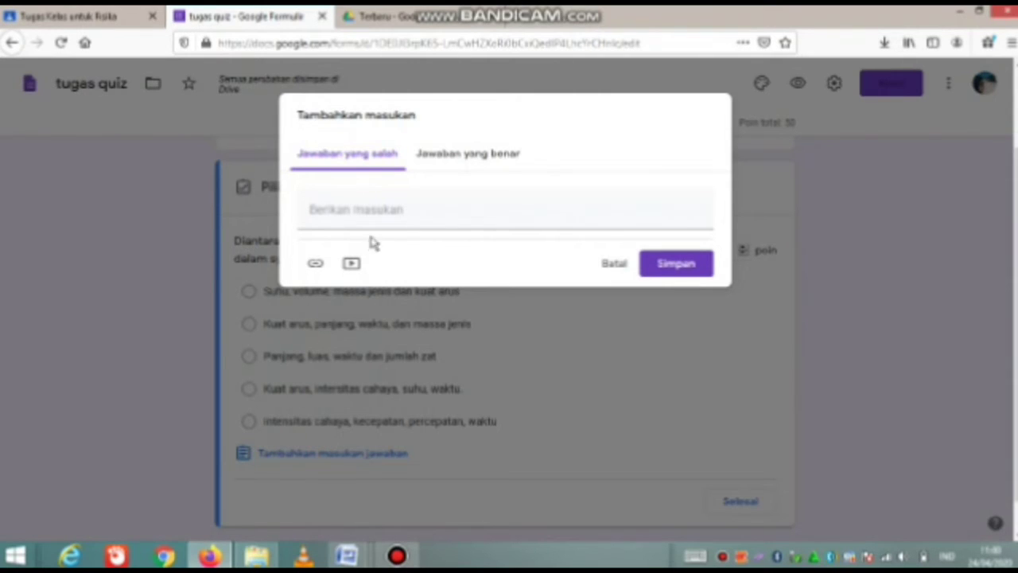
left_click(614, 265)
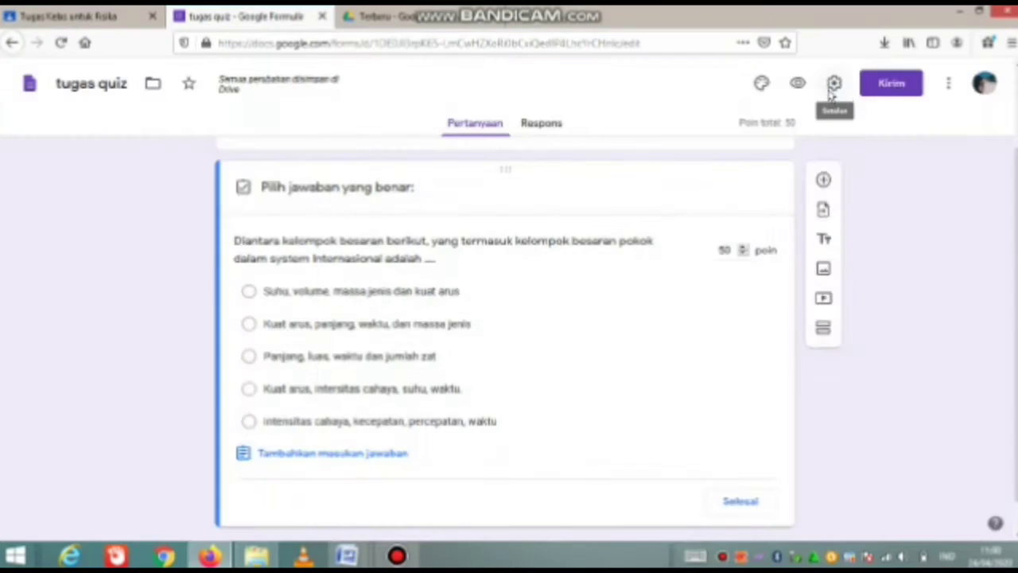
In the form settings, enable email address collection, the limit of one response and shuffled question order, and save them
left_click(833, 83)
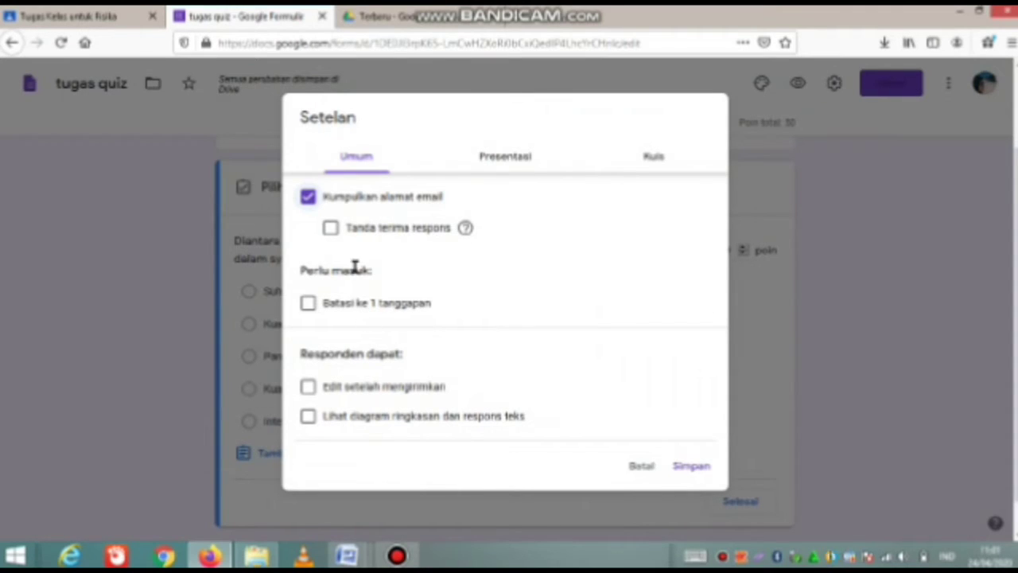
left_click(307, 303)
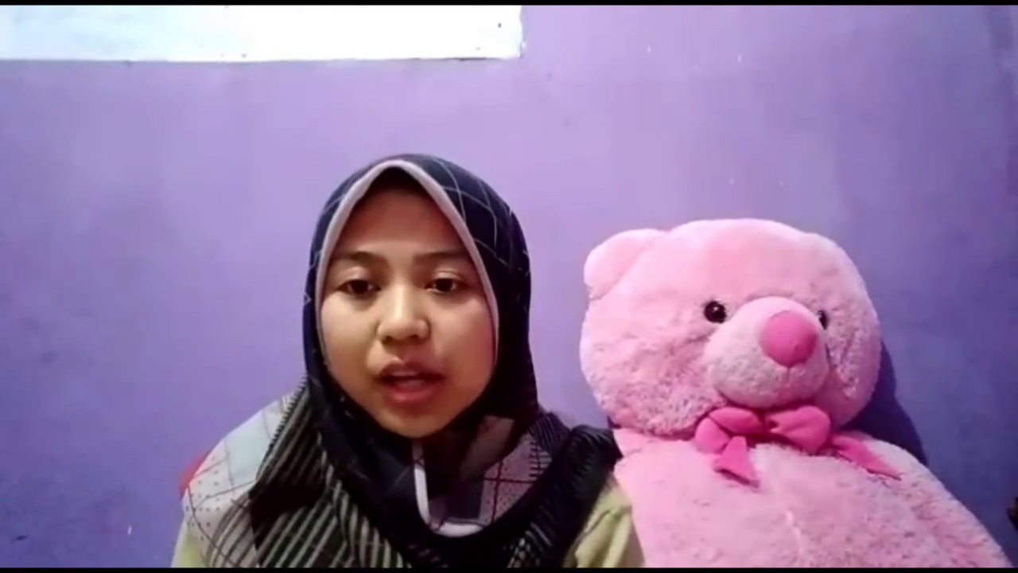
left_click(523, 159)
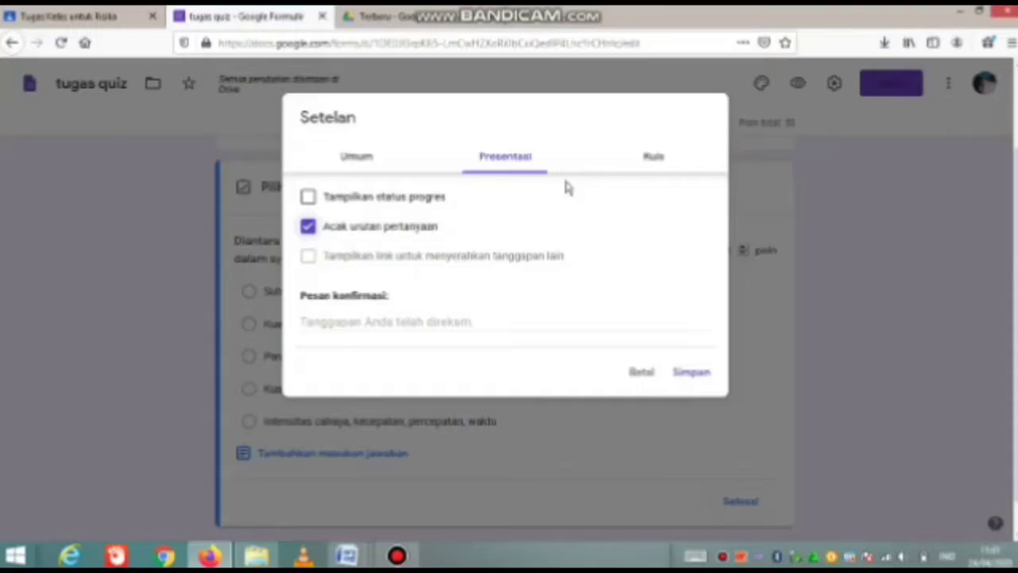
left_click(692, 374)
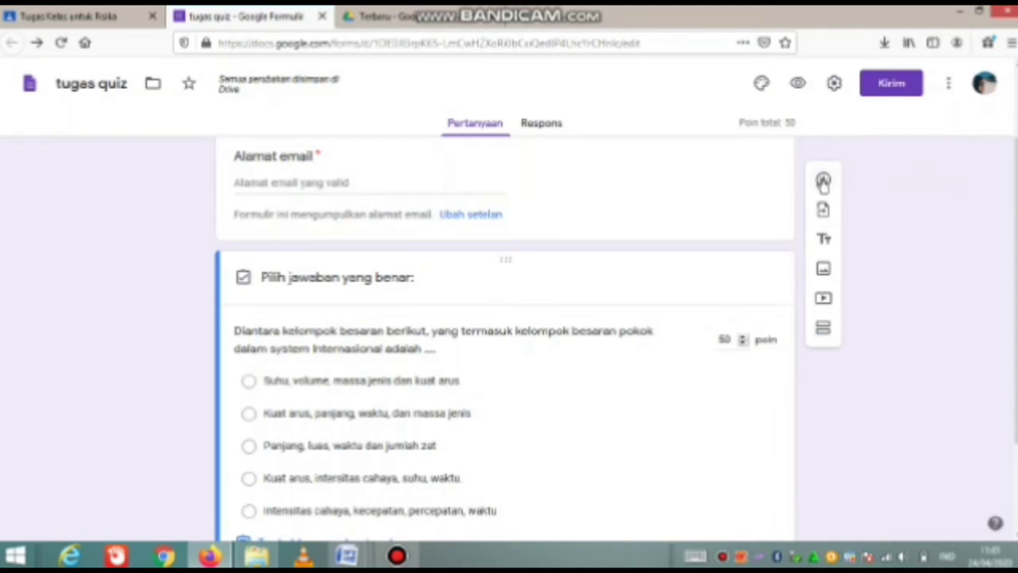
Add a new multiple-choice question to the quiz and copy the text of question 6 from the Word document "pg"
left_click(823, 183)
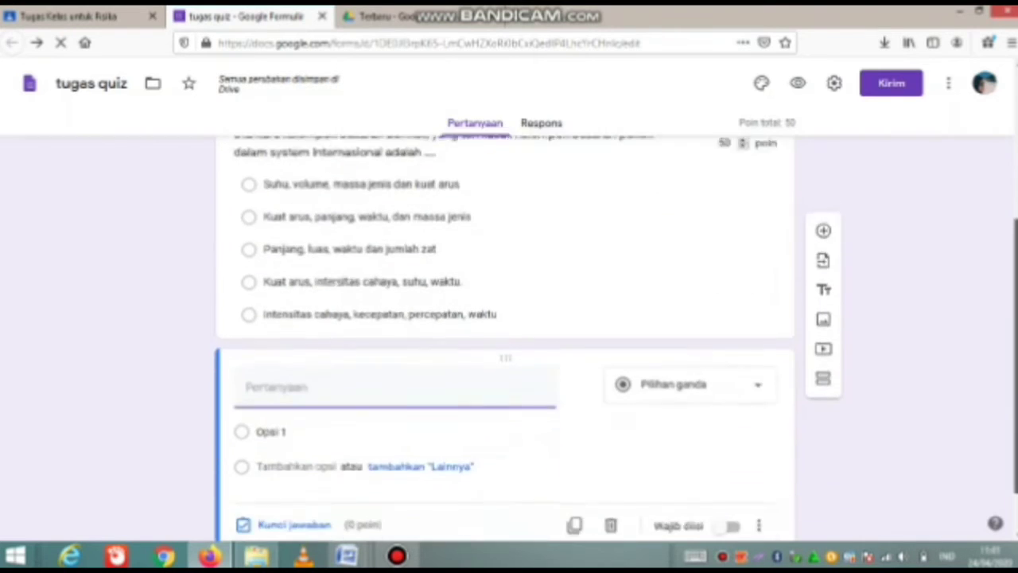
mouse_move(347, 555)
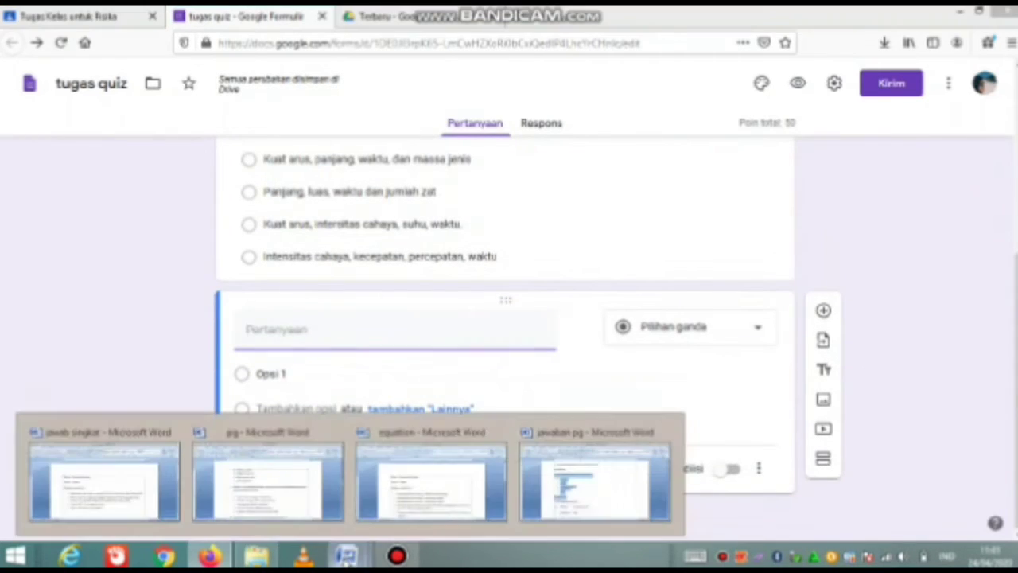
left_click(318, 498)
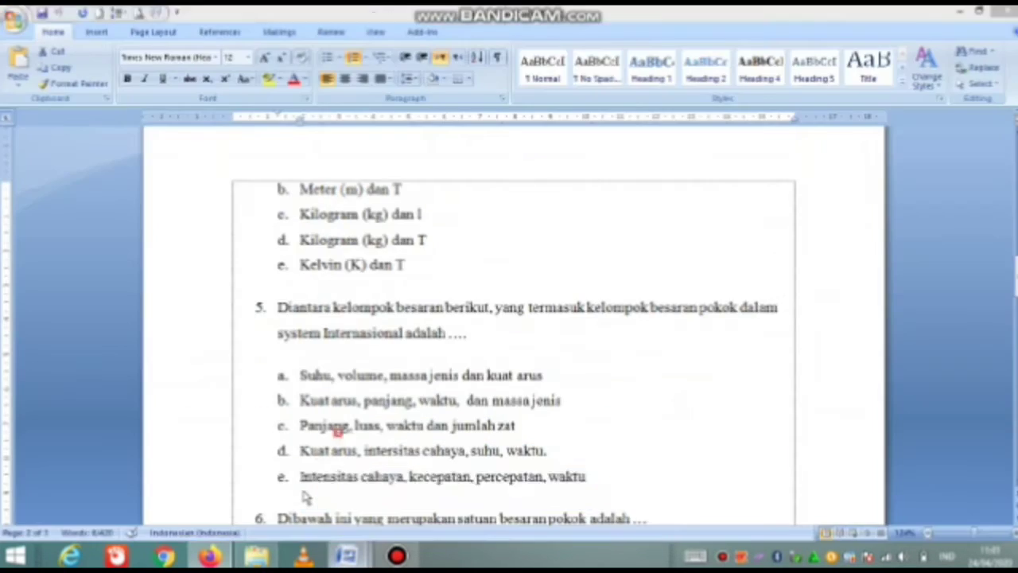
left_click(315, 430)
scroll(316, 430, "down", 5)
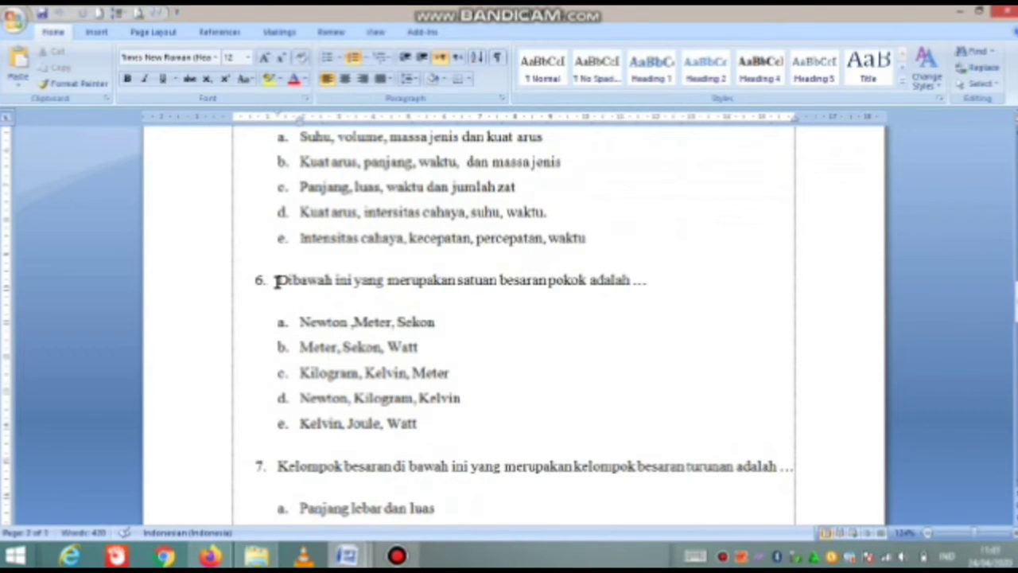
left_click_drag(277, 280, 652, 306)
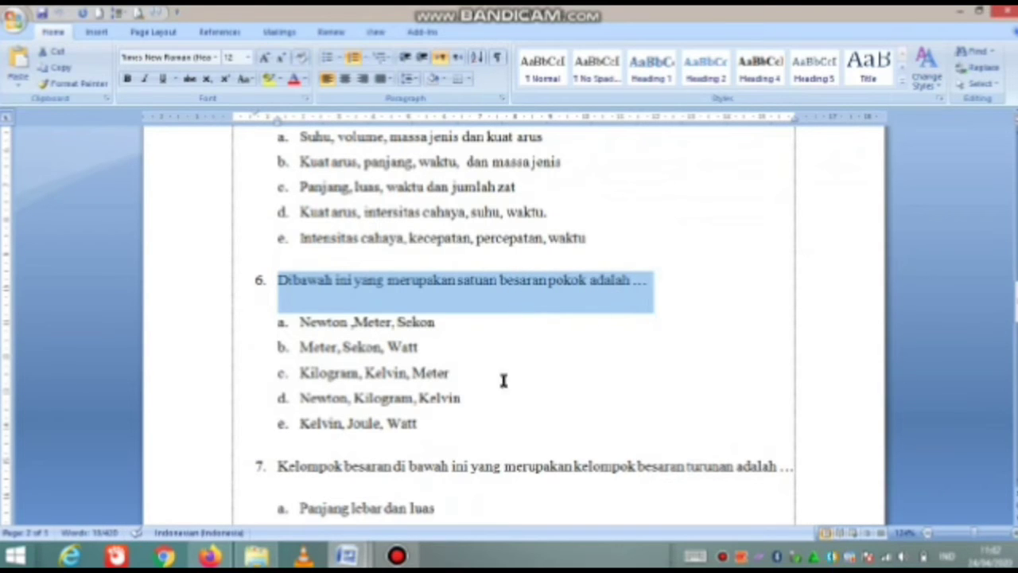
left_click(346, 555)
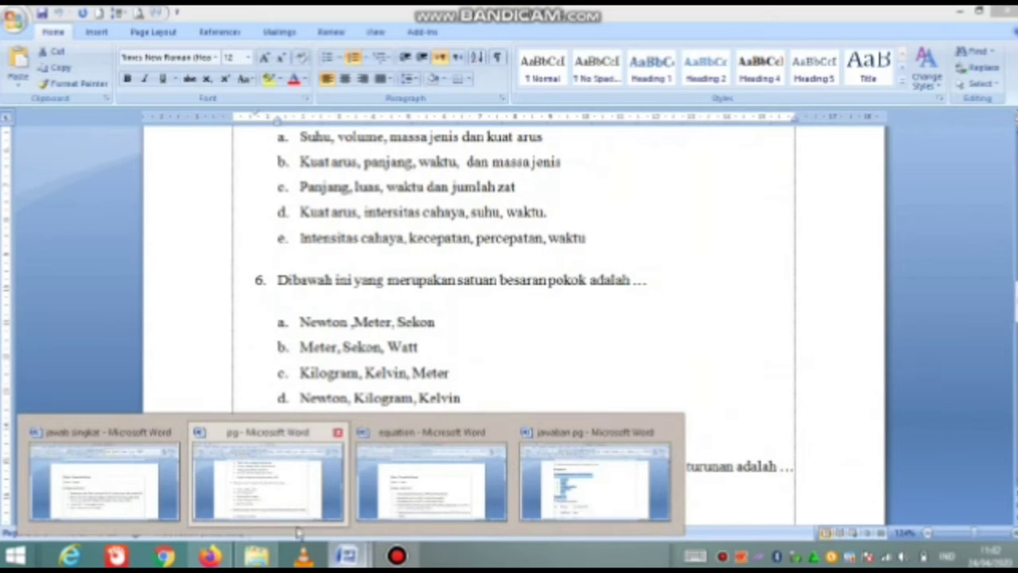
Back in the Google Forms quiz, paste "Dibawah ini yang merupakan satuan besaran pokok adalah ..." as the new question and remove its leading number
left_click(213, 554)
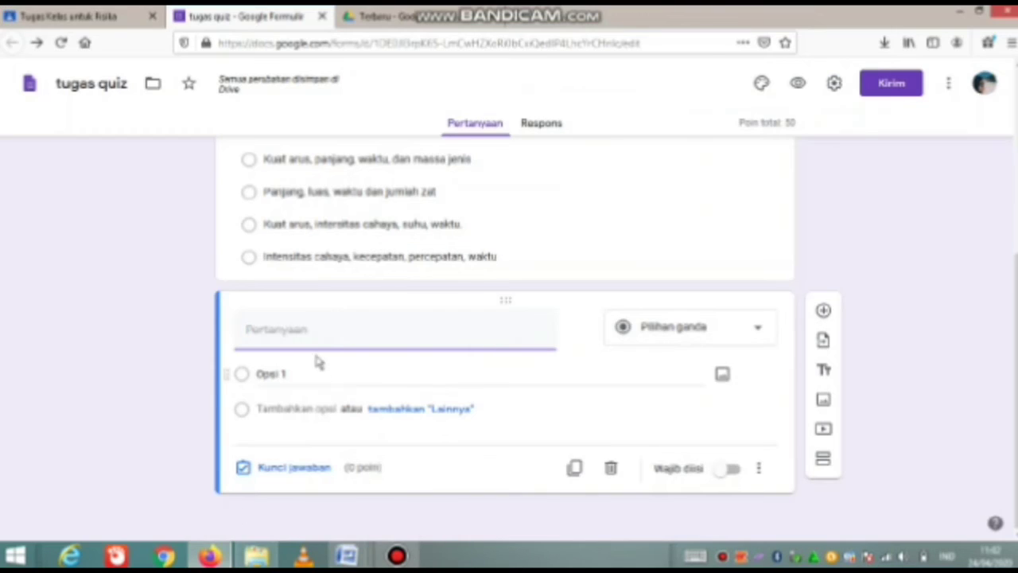
type("6. Dibawah ini yang merupakan satuan besaran pokok adalah ...")
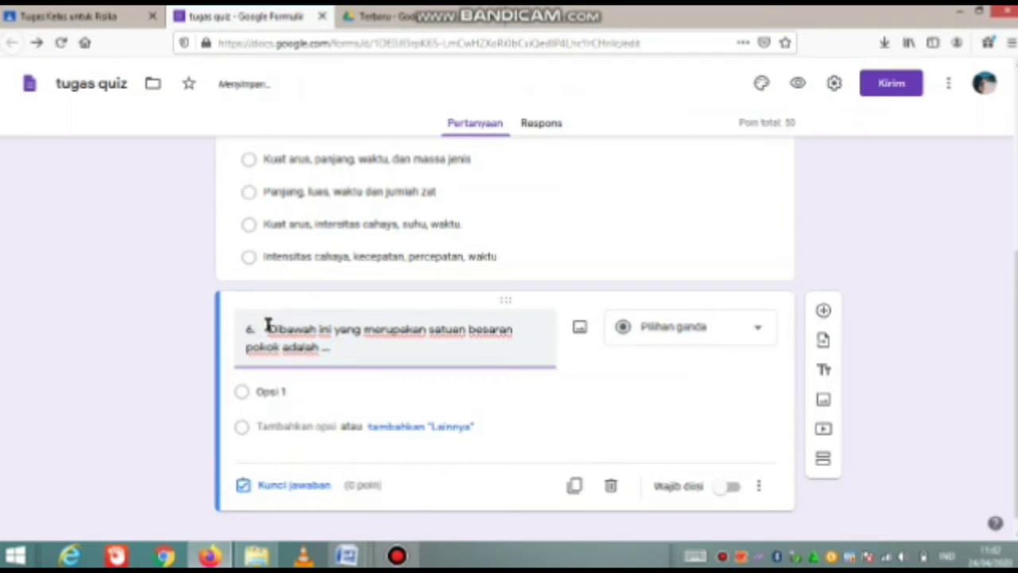
key("BackSpace")
key("BackSpace")
key("BackSpace")
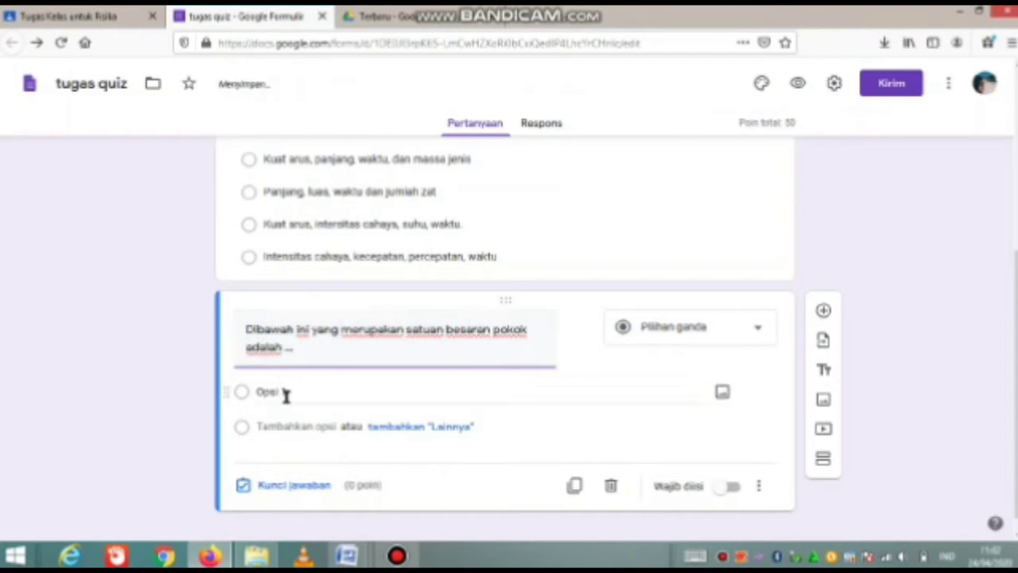
Copy question 6's five answers from the Word document "pg" and paste them as the new question's answer options
left_click(299, 395)
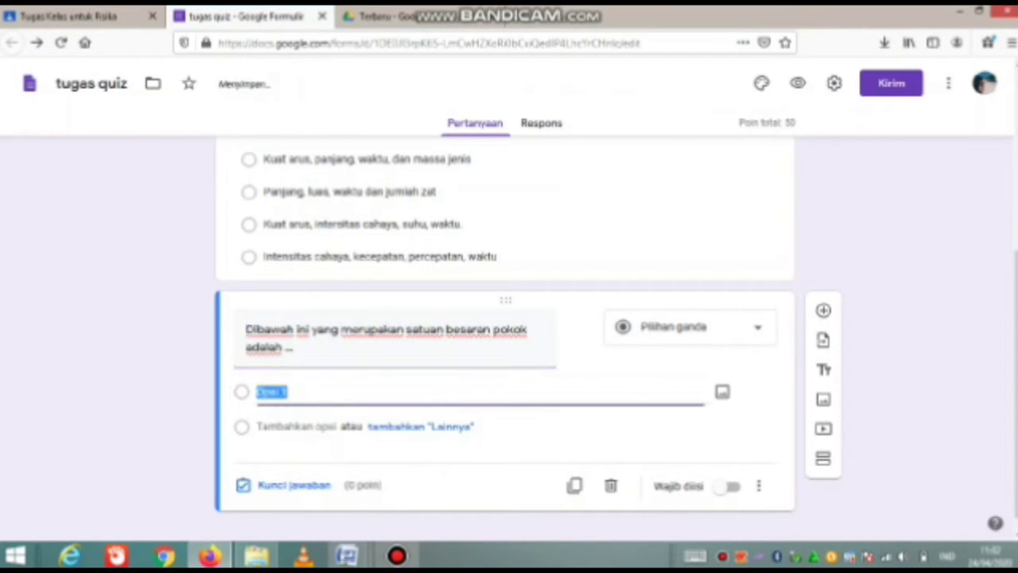
left_click(346, 555)
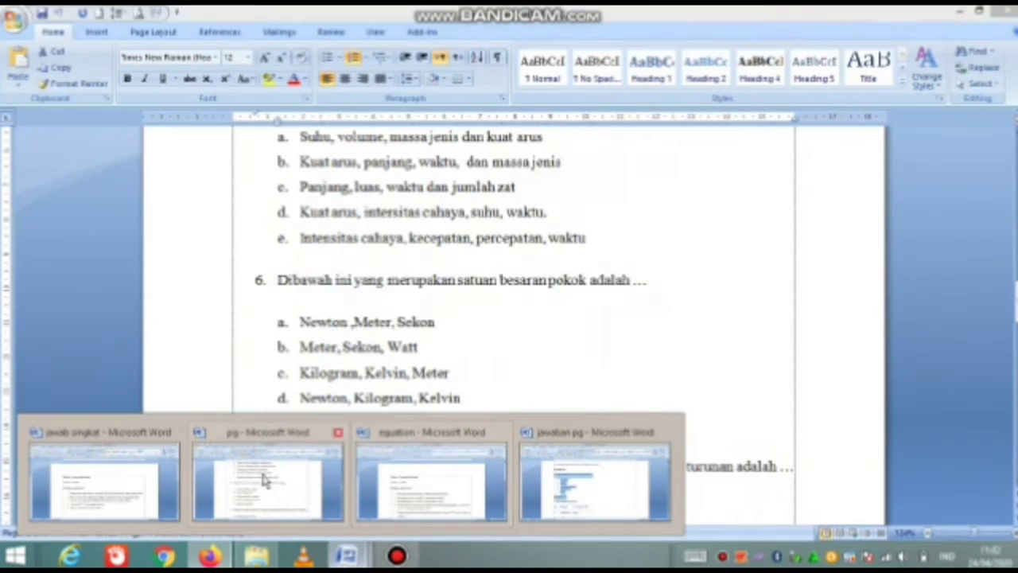
left_click(264, 482)
left_click(347, 398)
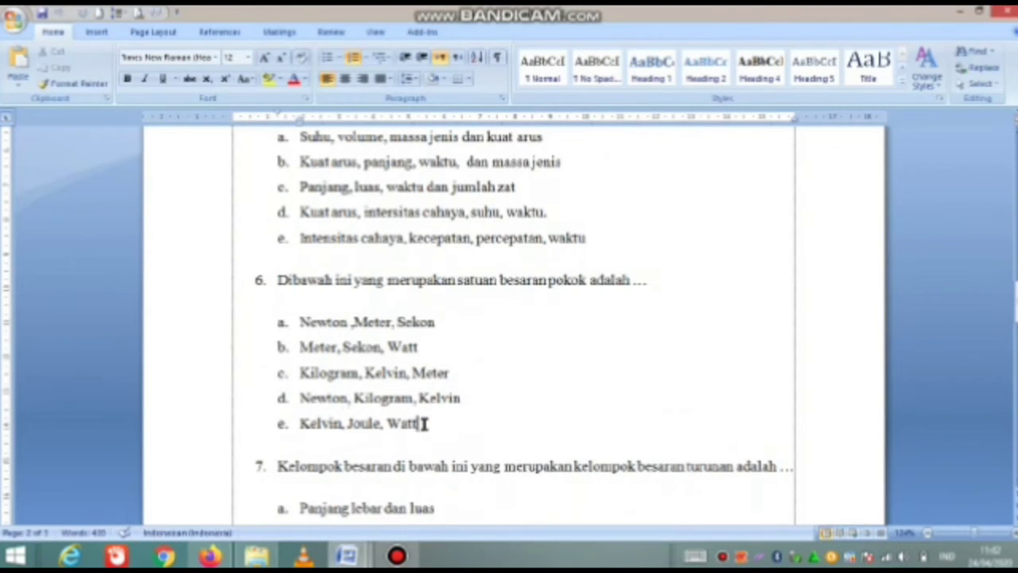
left_click_drag(422, 422, 320, 322)
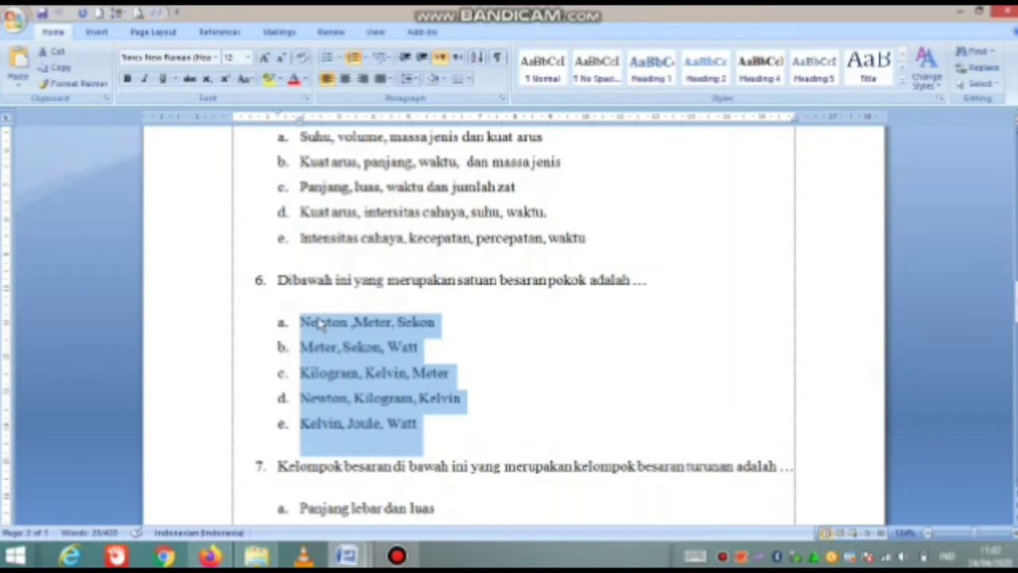
left_click(209, 554)
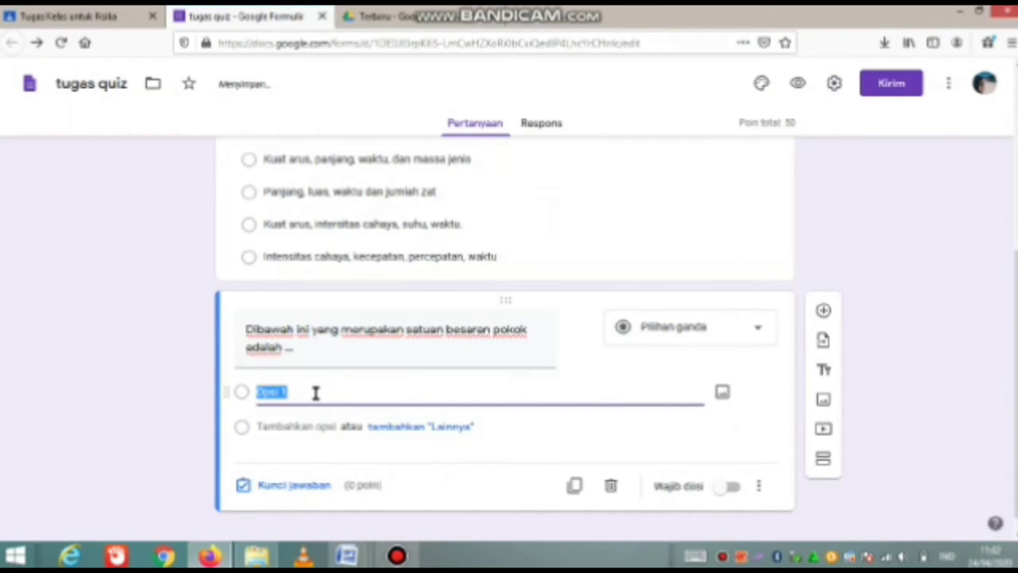
type("a. Newton,Meter, Sekon b. Meter, Sekon, Watt c. Kilogram, Kelvin, Meter d. Newton, Kilogram, Kelvin e. Kelvin, Joule, Watt")
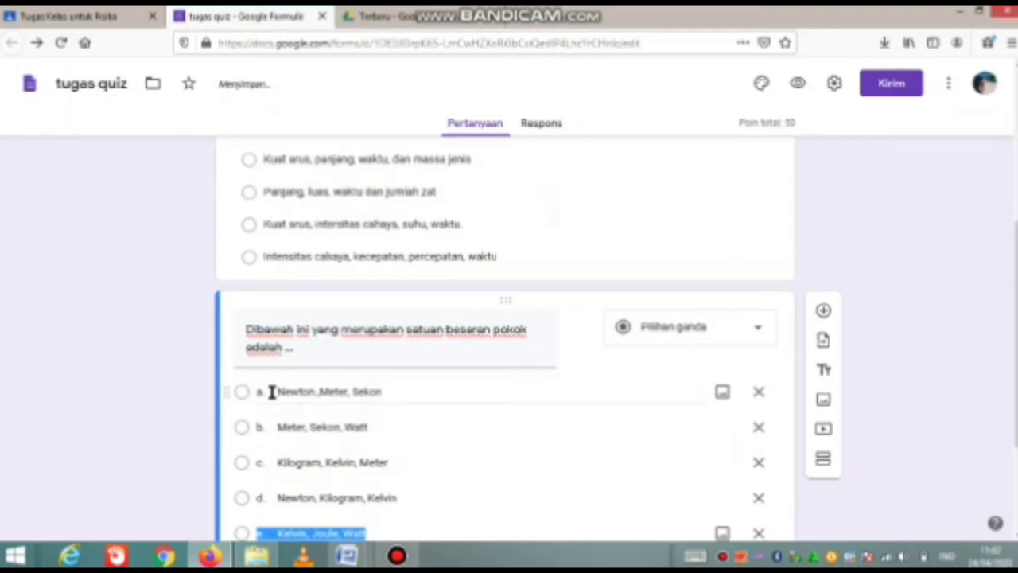
Remove the leading list letters a. to e. from the five pasted answer options
double_click(276, 395)
left_click(277, 393)
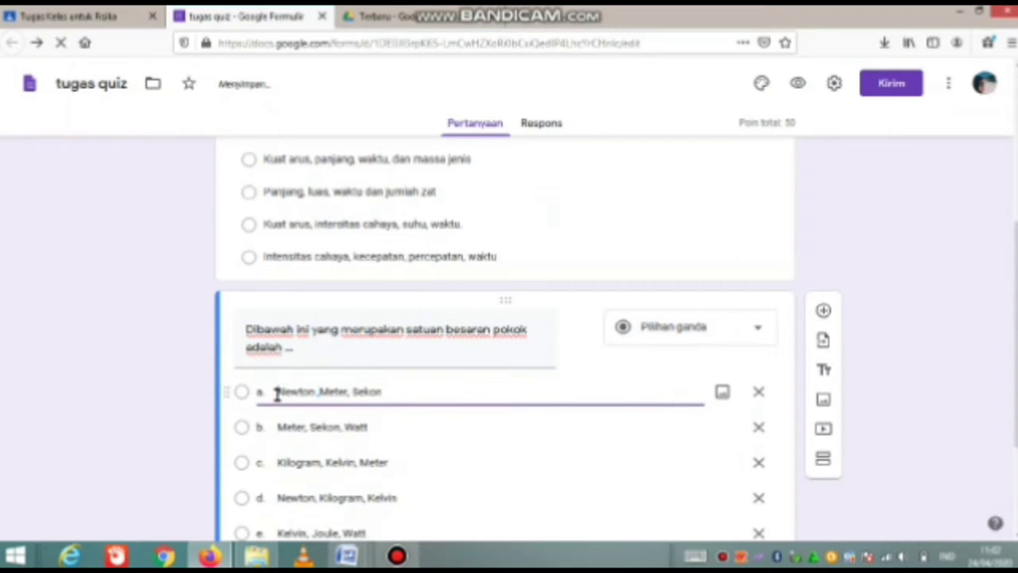
key("BackSpace")
key("BackSpace")
key("BackSpace")
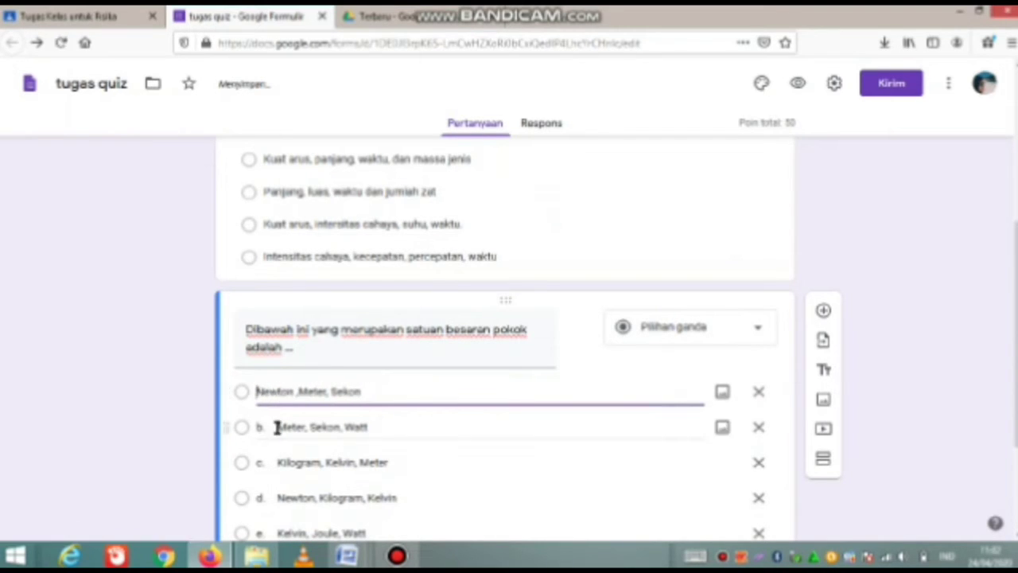
triple_click(278, 428)
left_click(278, 427)
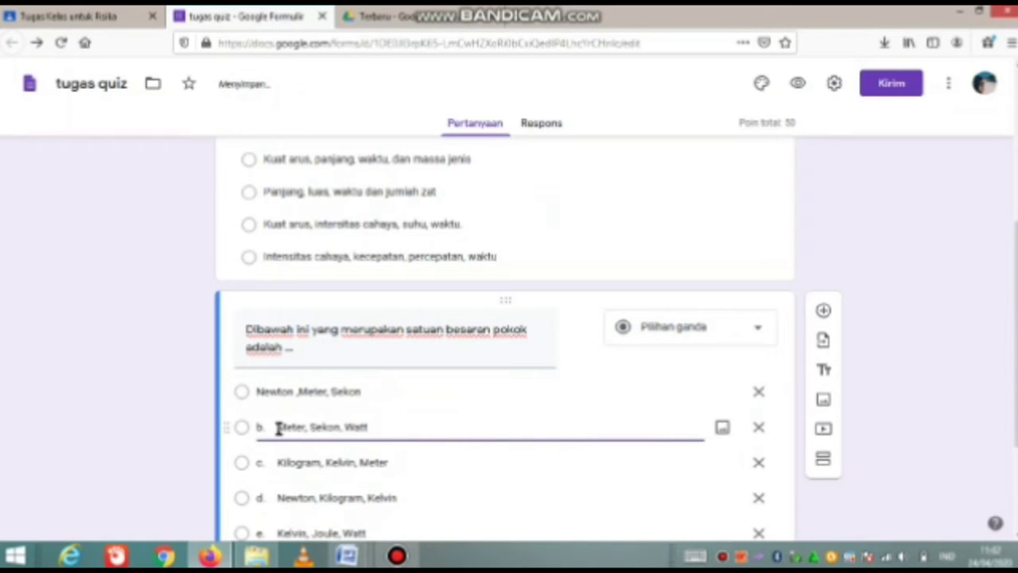
key("BackSpace")
key("BackSpace")
key("BackSpace")
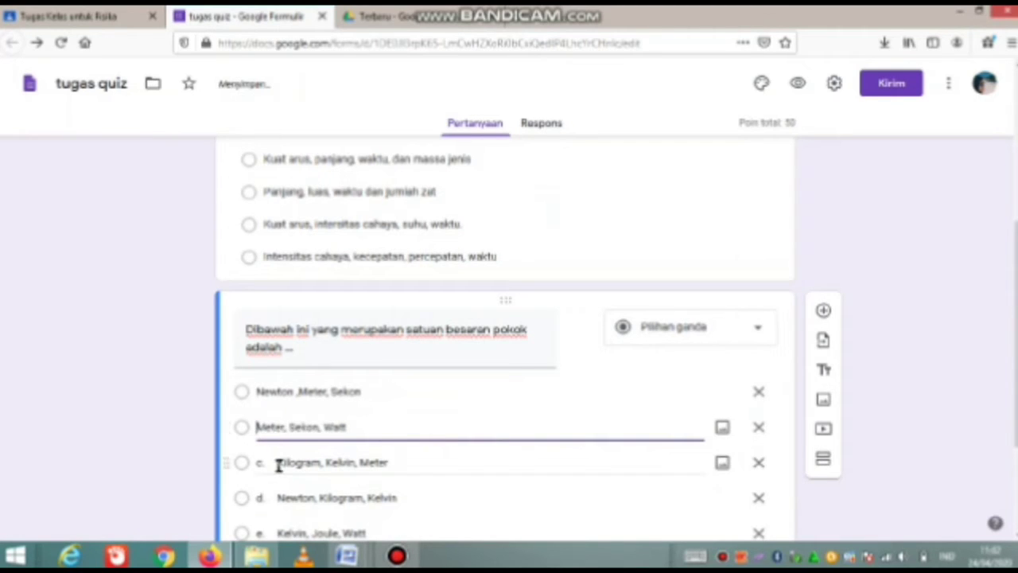
triple_click(278, 466)
left_click(279, 466)
key("BackSpace")
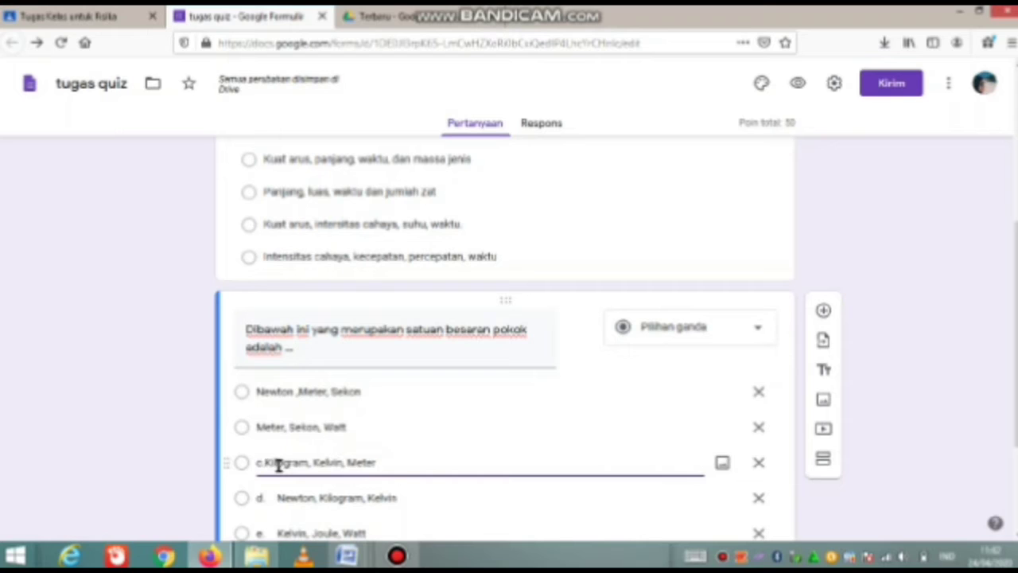
key("BackSpace")
key("BackSpace")
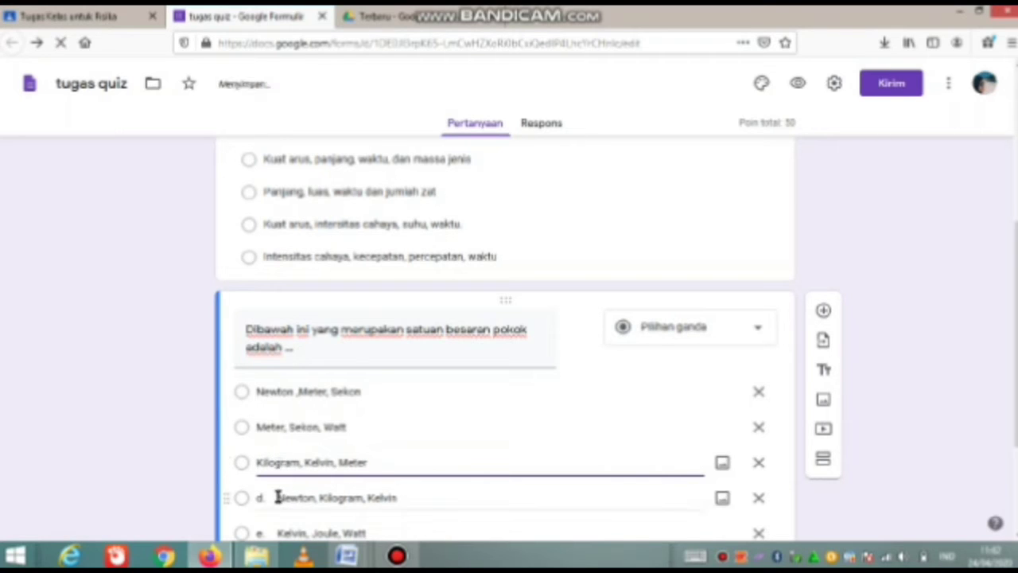
triple_click(278, 497)
left_click(278, 497)
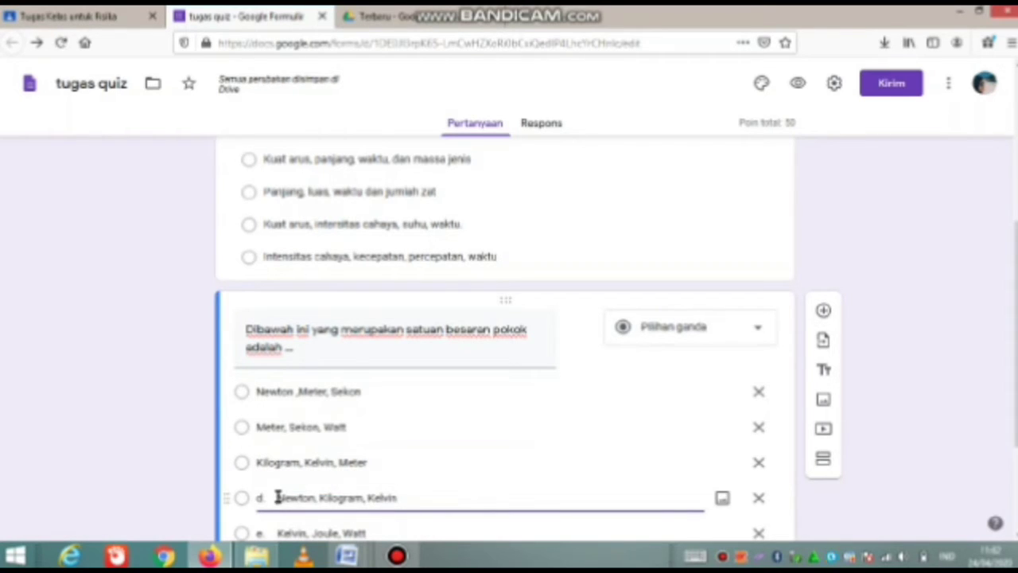
key("BackSpace")
key("BackSpace")
key("BackSpace")
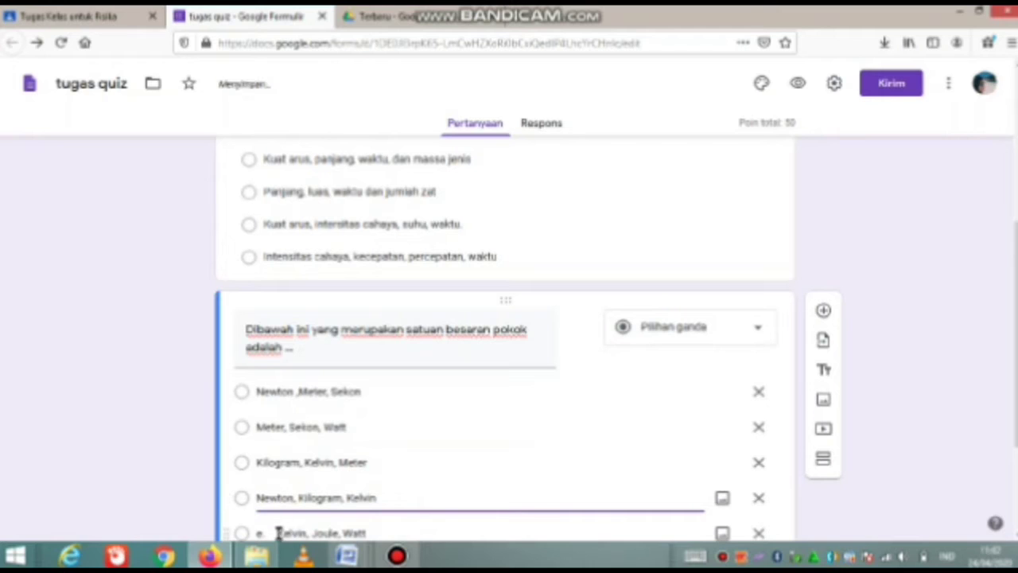
triple_click(279, 533)
left_click(279, 533)
key("BackSpace")
key("BackSpace")
key("BackSpace")
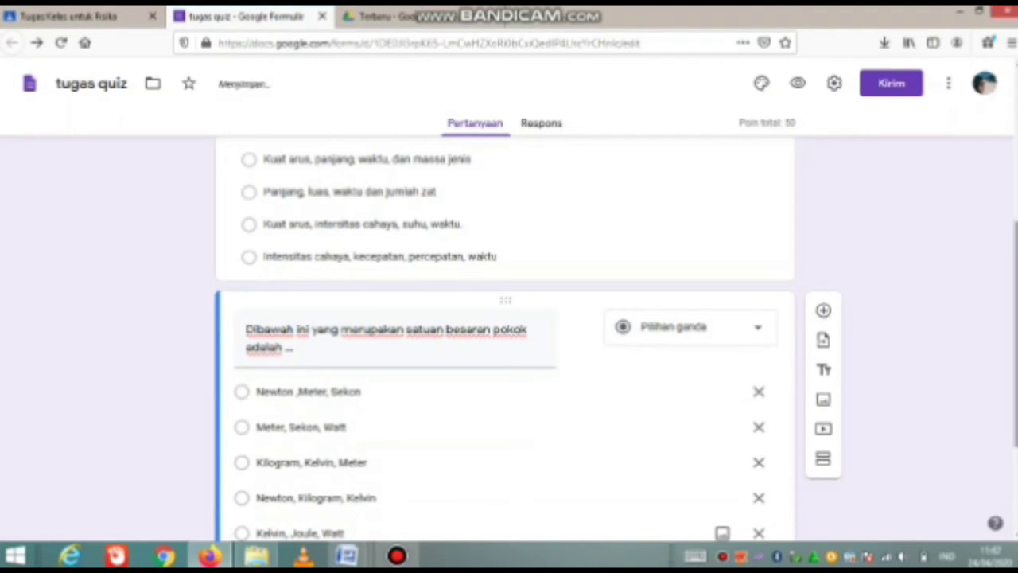
Mark "Kuat arus, intersitas cahaya, suhu, waktu." as the correct answer of the "Diantara kelompok besaran berikut" question and finish its answer key
scroll(983, 429, "down", 2)
scroll(984, 429, "up", 1)
scroll(505, 334, "up", 2)
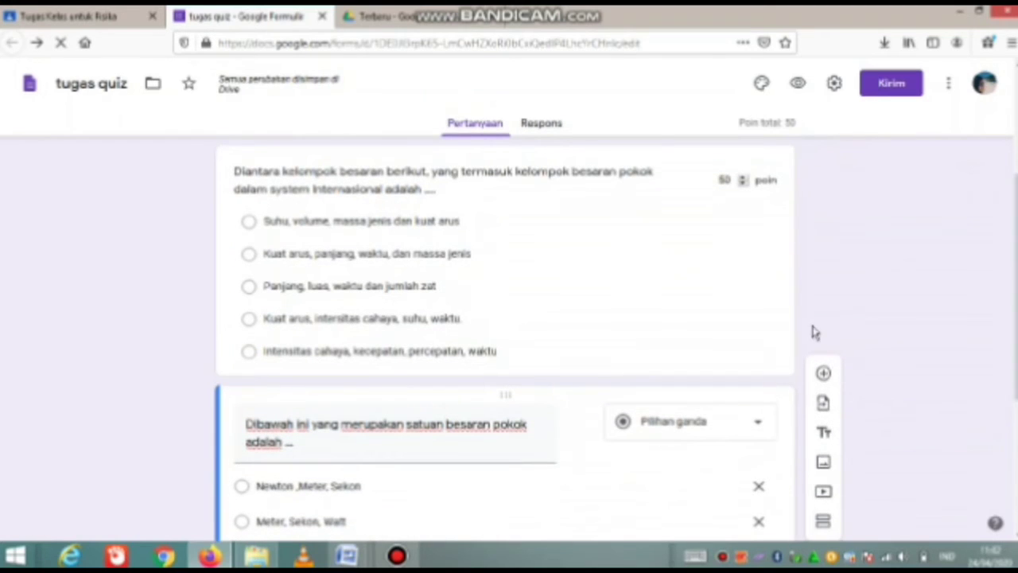
left_click(354, 320)
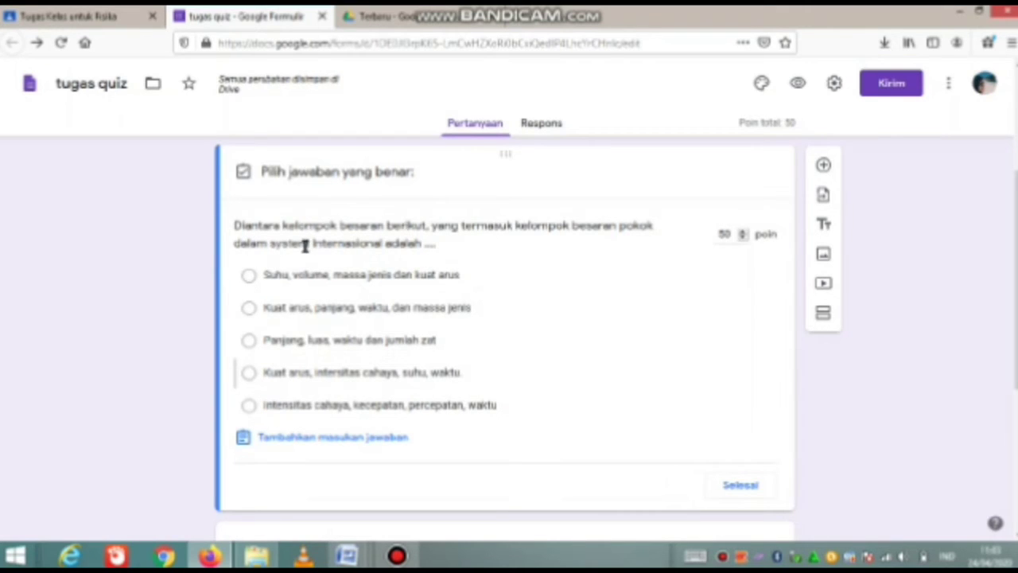
left_click(249, 374)
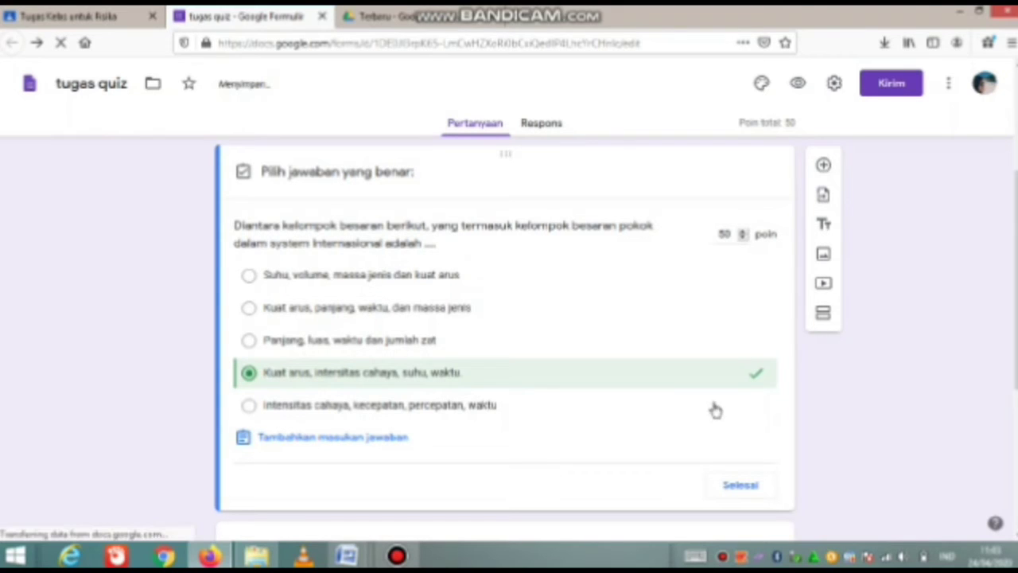
left_click(739, 486)
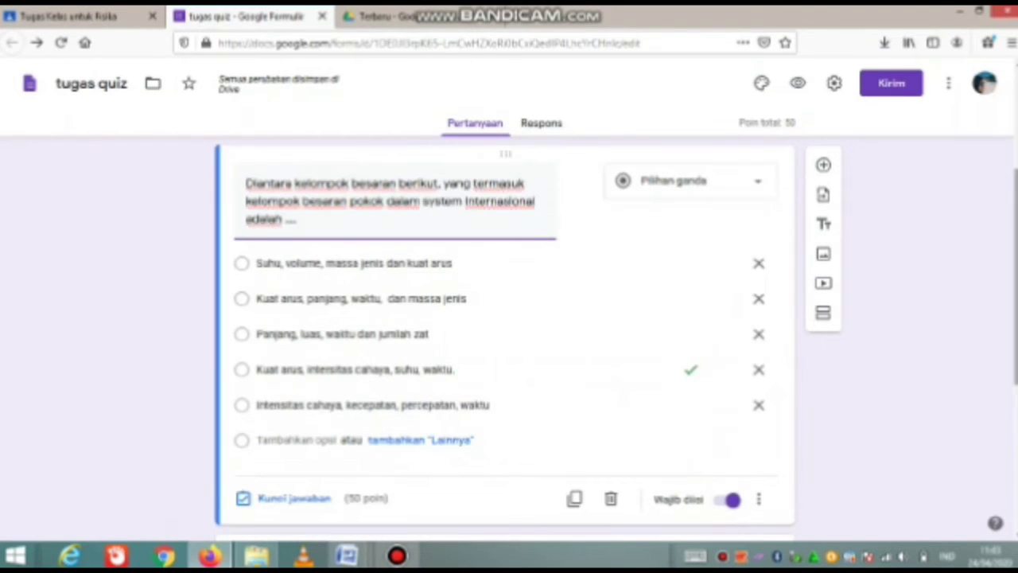
In the answer key of the "Dibawah ini" question, set 50 points and mark "Kilogram, Kelvin, Meter" as correct
scroll(505, 342, "down", 5)
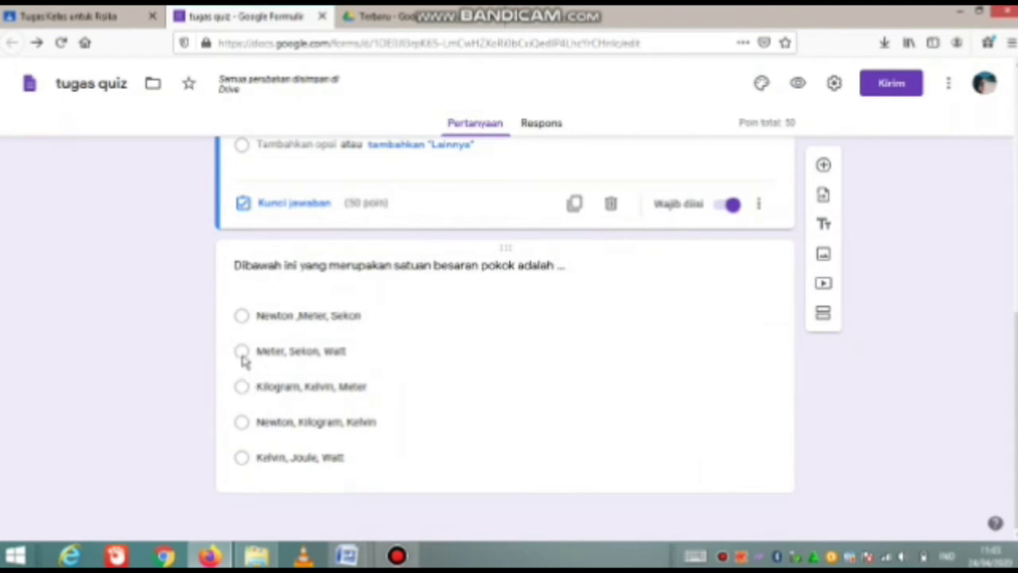
left_click(310, 486)
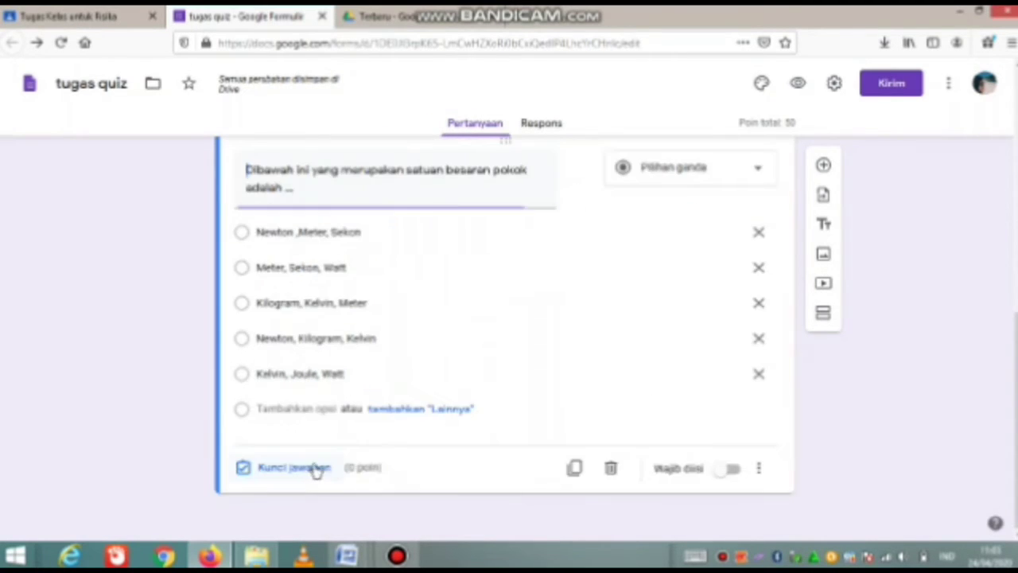
left_click(270, 469)
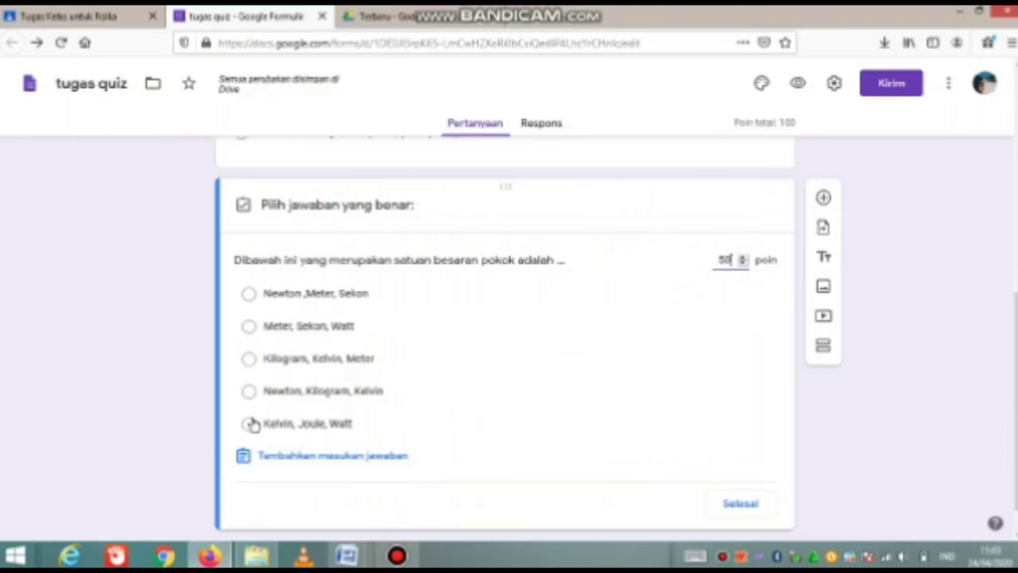
left_click(248, 358)
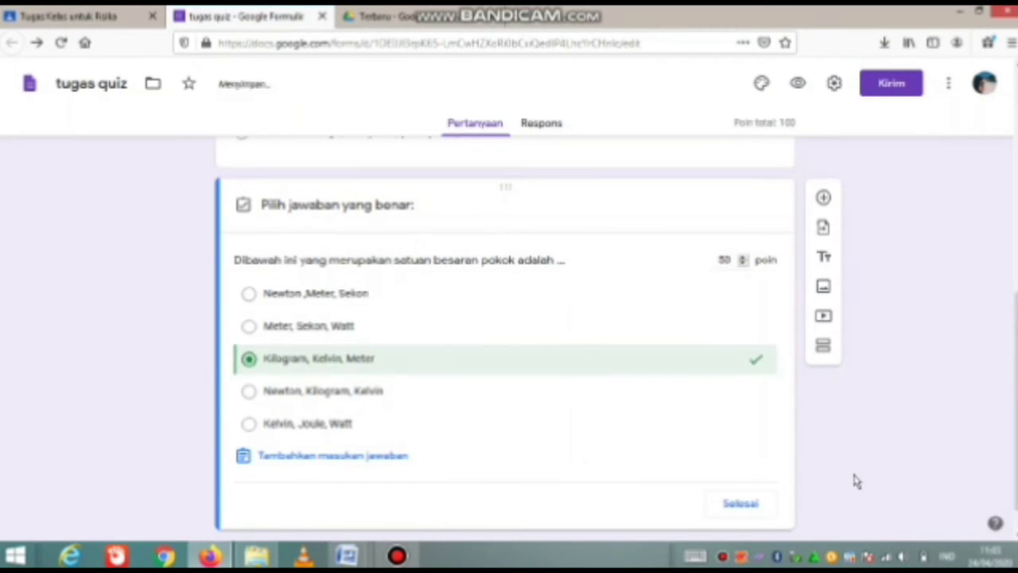
left_click(751, 506)
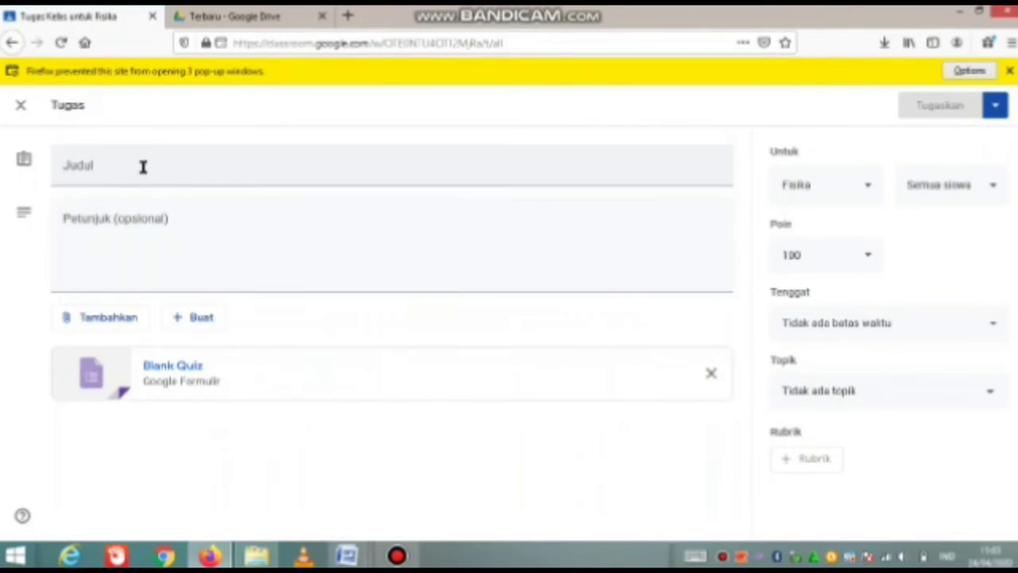
In the Google Classroom assignment with the attached Blank Quiz, enter the title "tugas quiz 1"
left_click(143, 167)
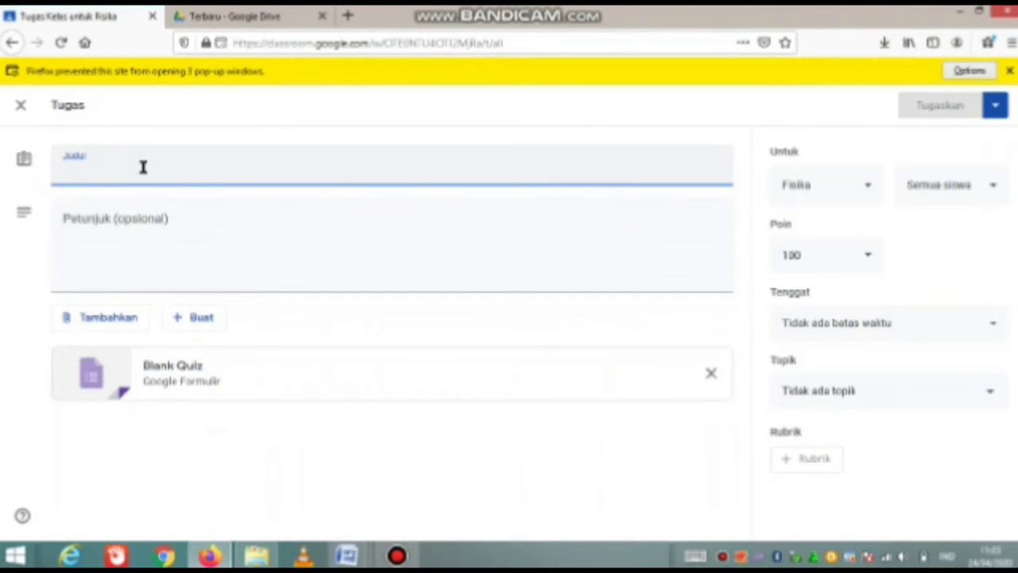
type("tugas quiz 1")
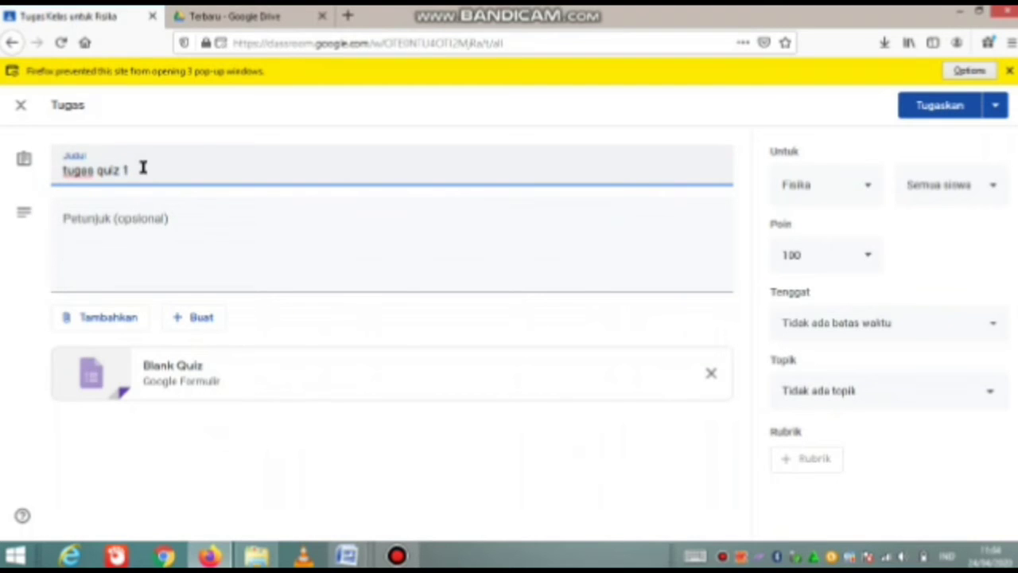
Set the due date of the "tugas quiz 1" assignment to 25 Apr 2020 at 23.59
left_click(142, 225)
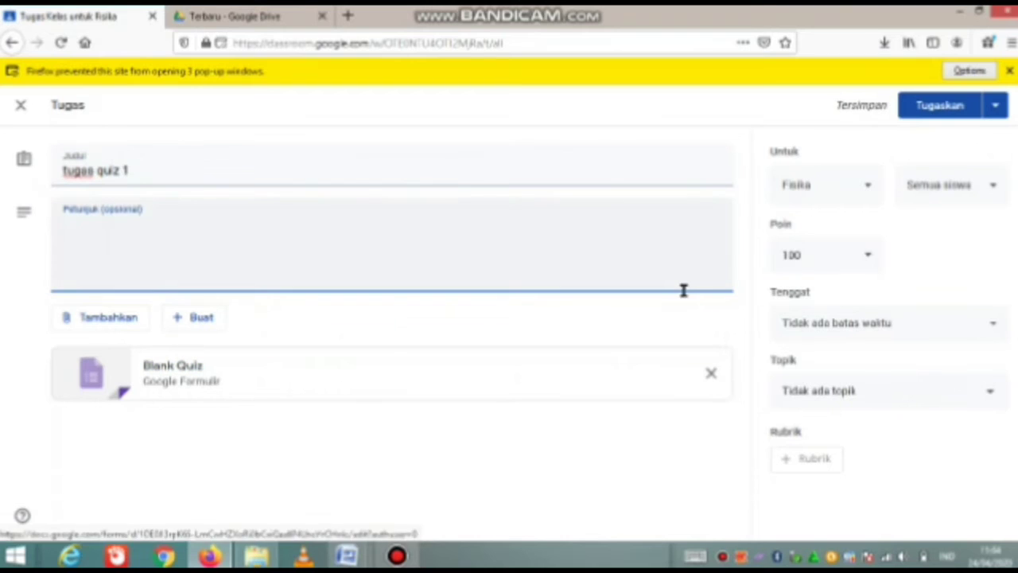
left_click(873, 327)
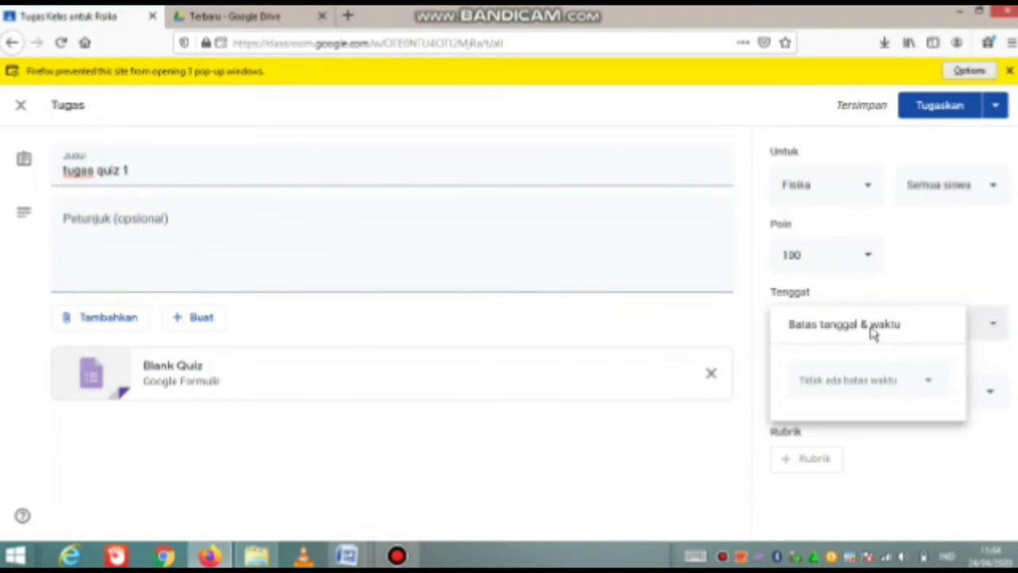
left_click(912, 385)
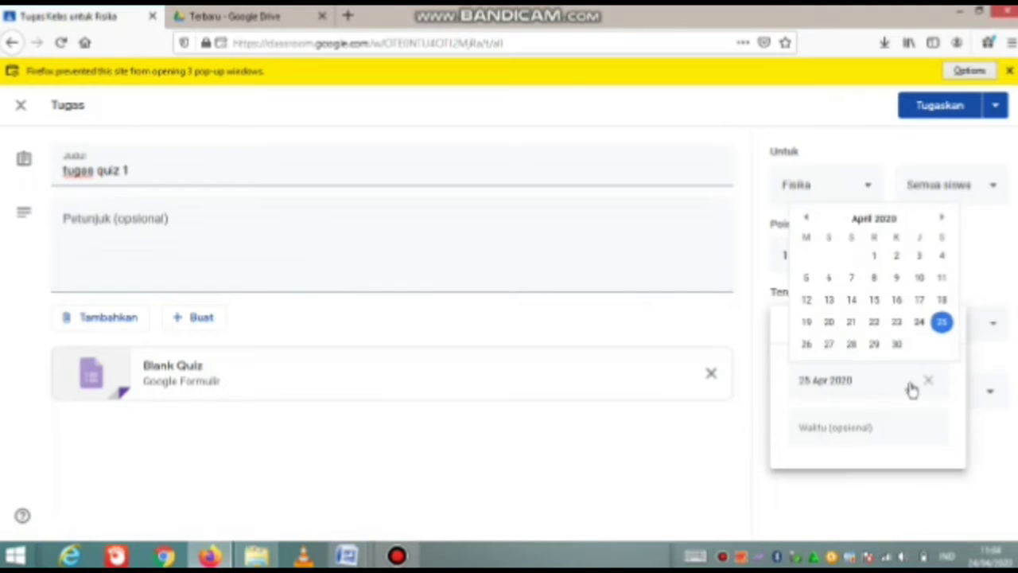
left_click(856, 430)
left_click(656, 450)
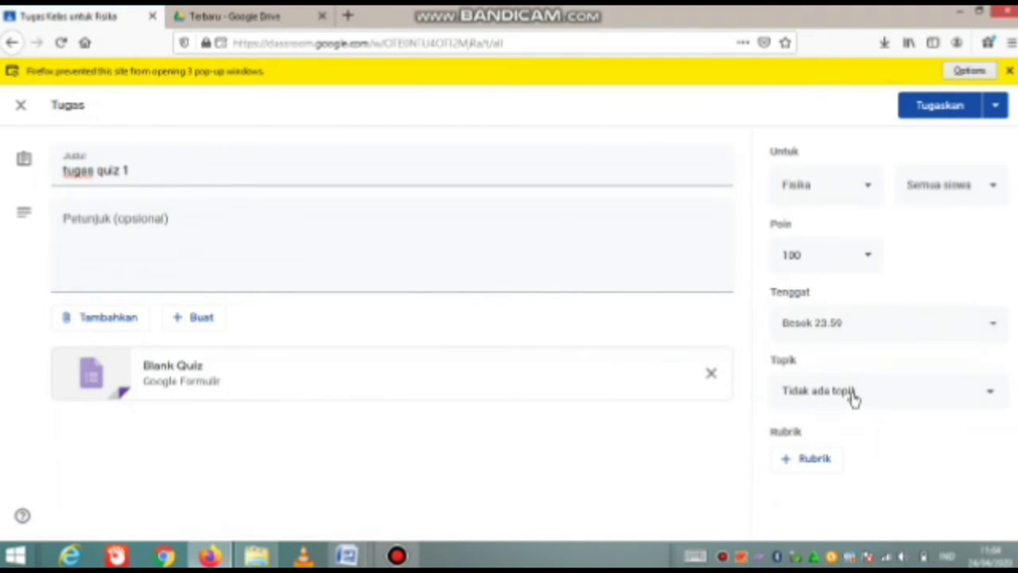
Create the topic "quiz 1" for the assignment and assign it to the Fisika class
left_click(851, 393)
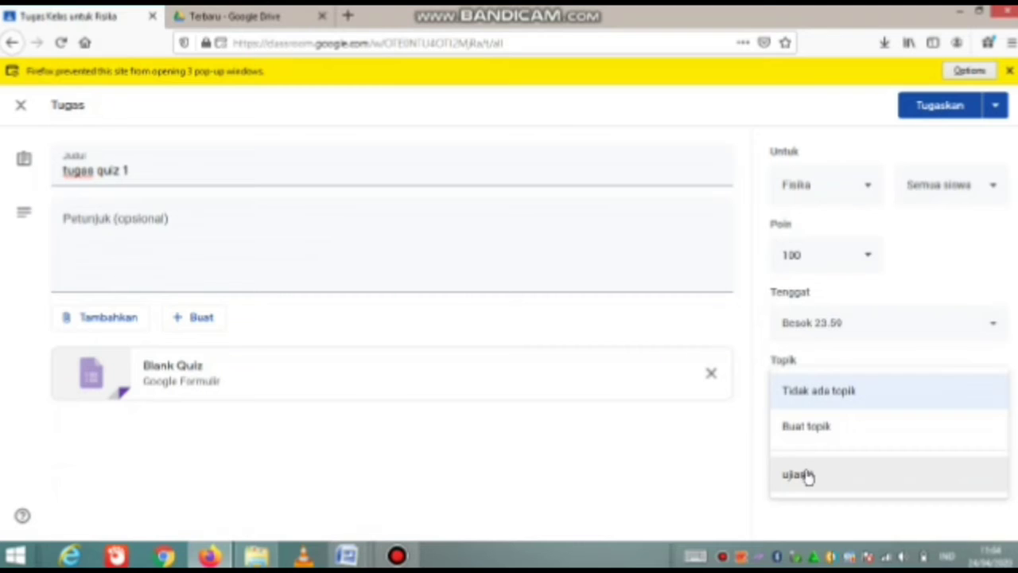
left_click(813, 425)
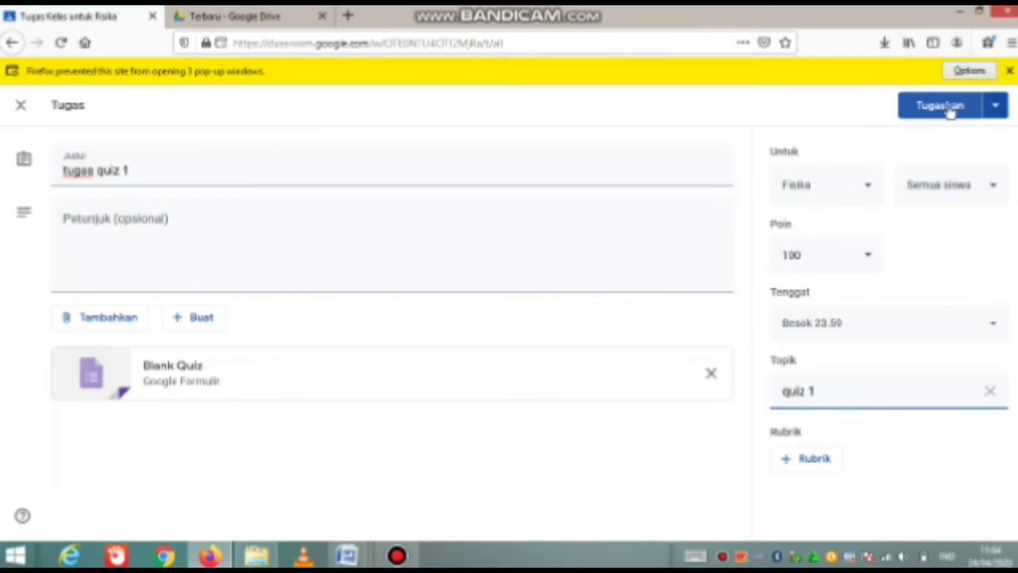
left_click(994, 105)
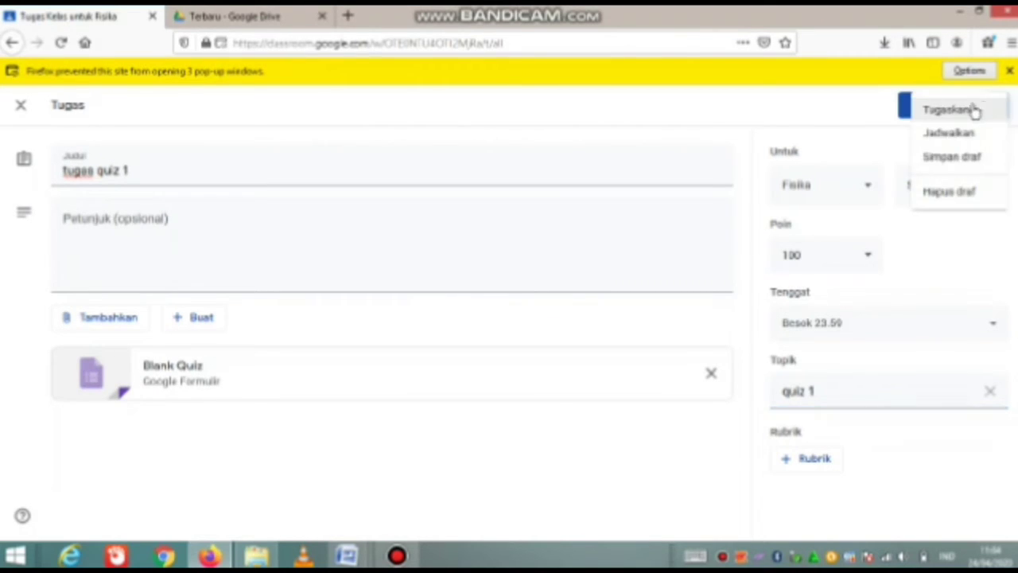
left_click(835, 116)
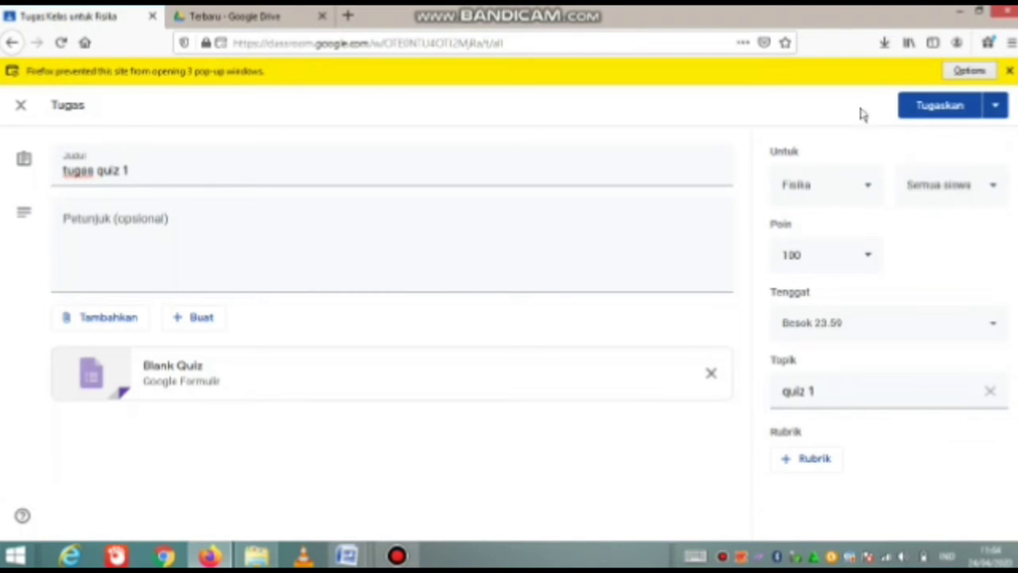
left_click(920, 107)
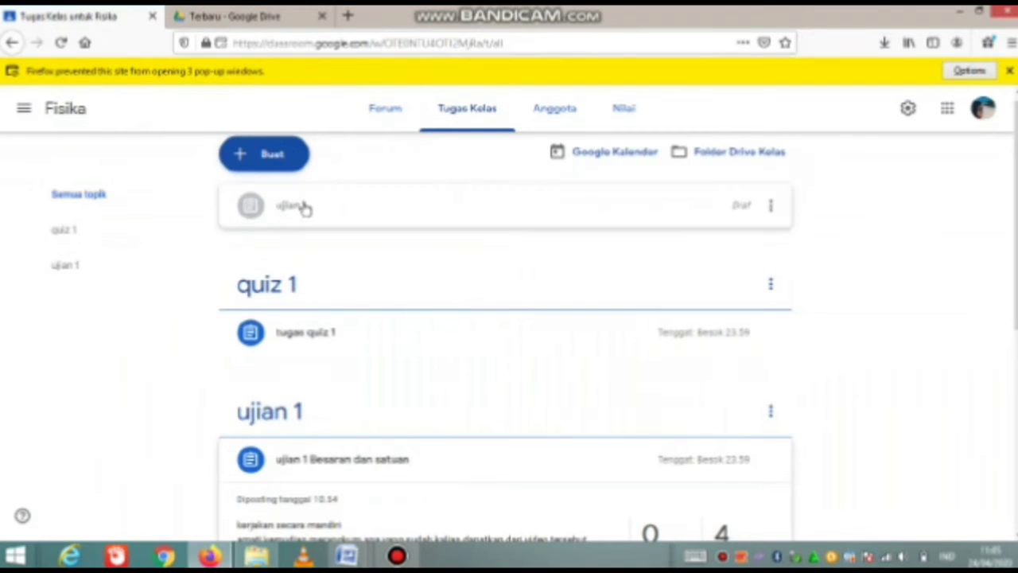
left_click(379, 340)
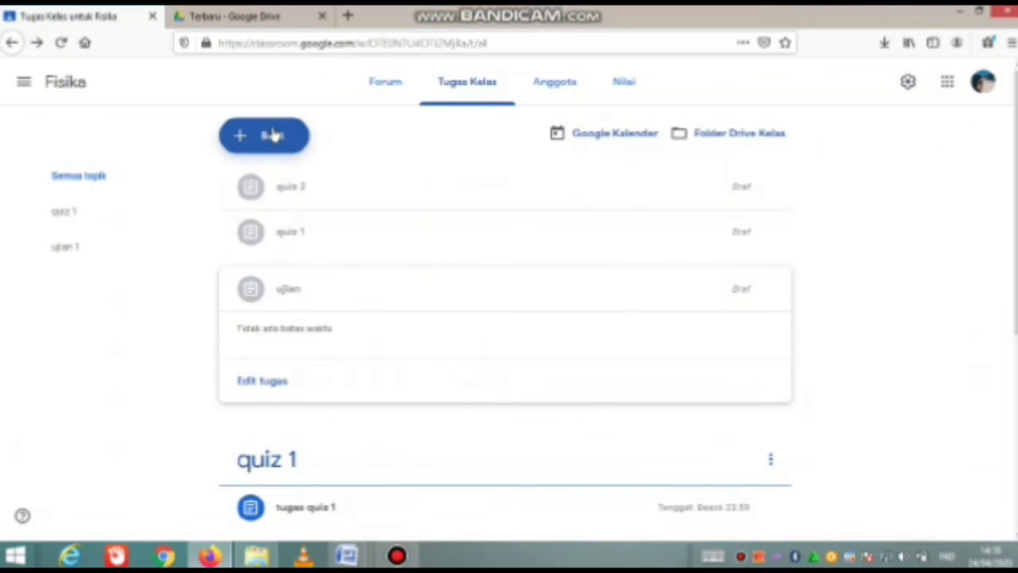
Create a new quiz assignment titled "quiz 2" with the instructions "kerjakan secara mandiri"
left_click(273, 135)
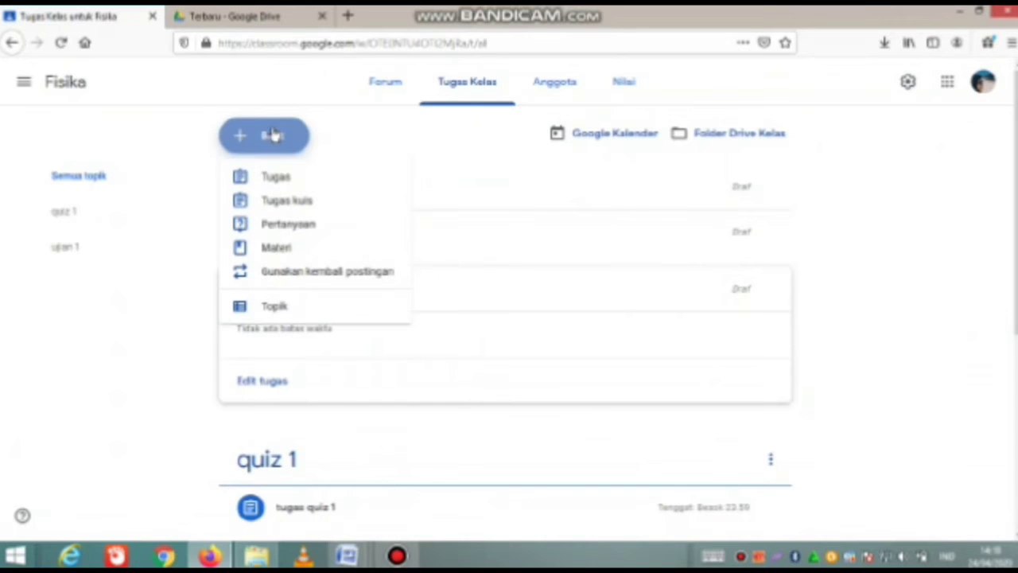
left_click(275, 202)
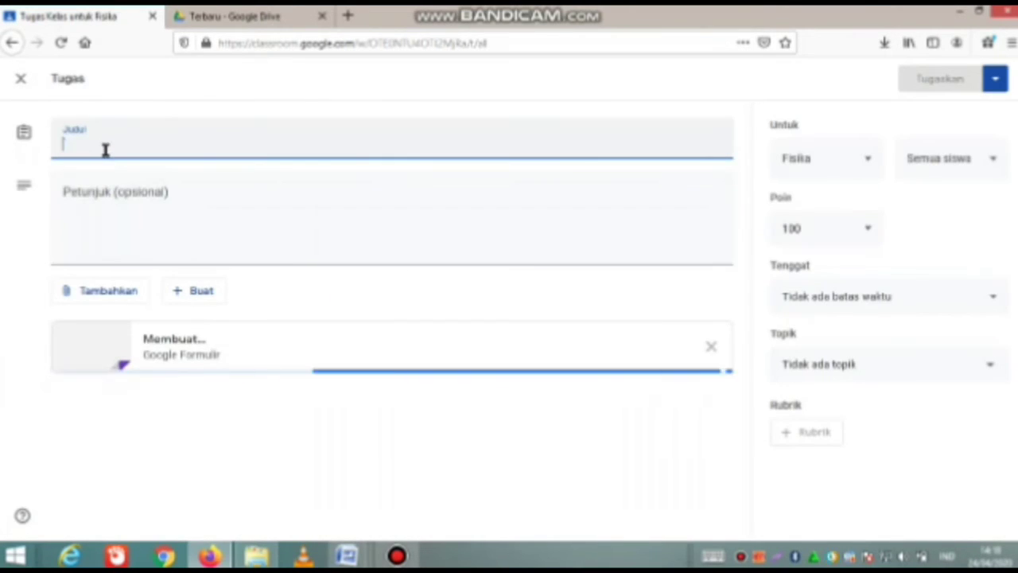
type("quiz 2")
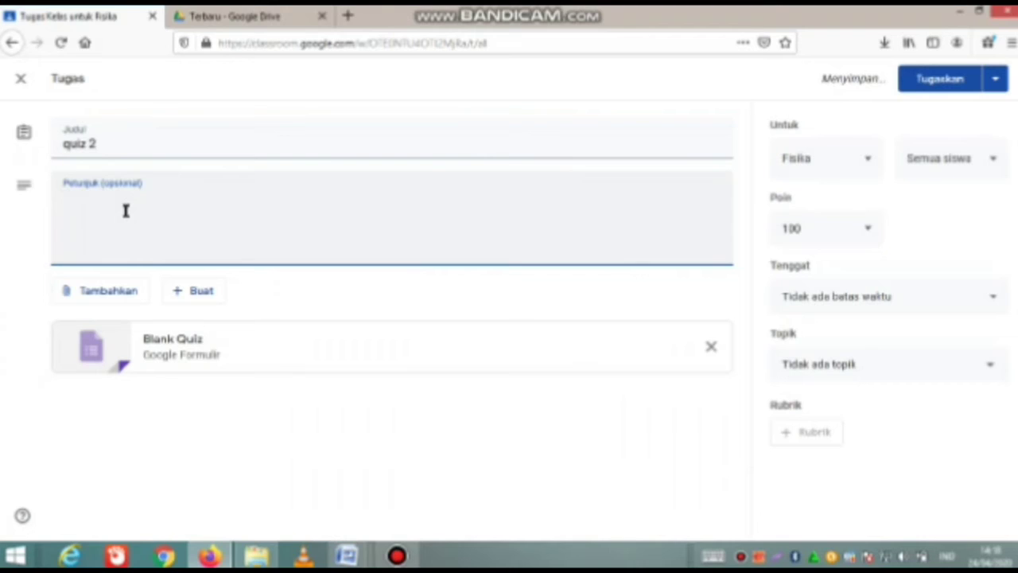
type("kerjakan secara mandiri")
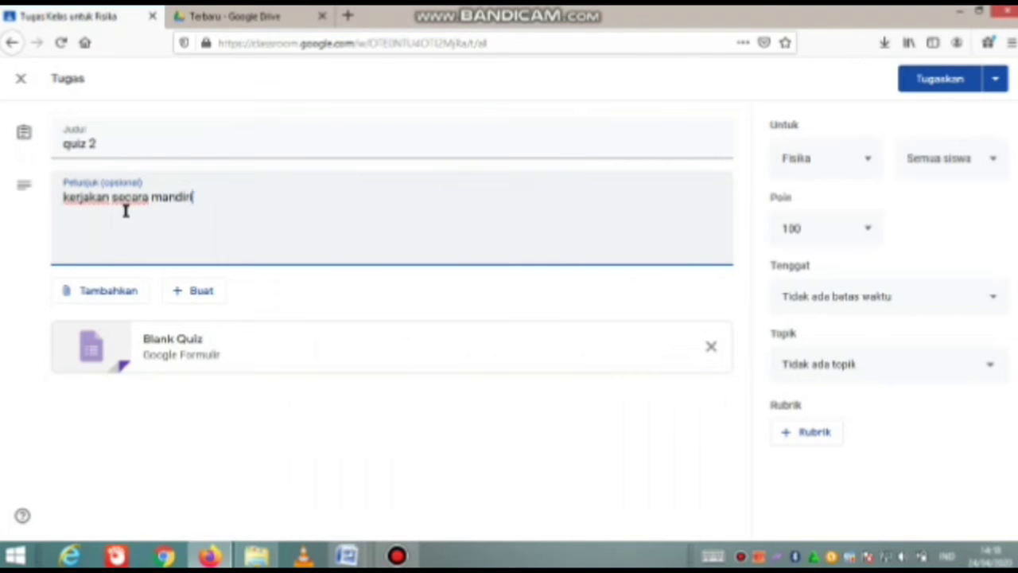
Open the attached Blank Quiz form and change its form title to "quiz 2"
left_click(173, 357)
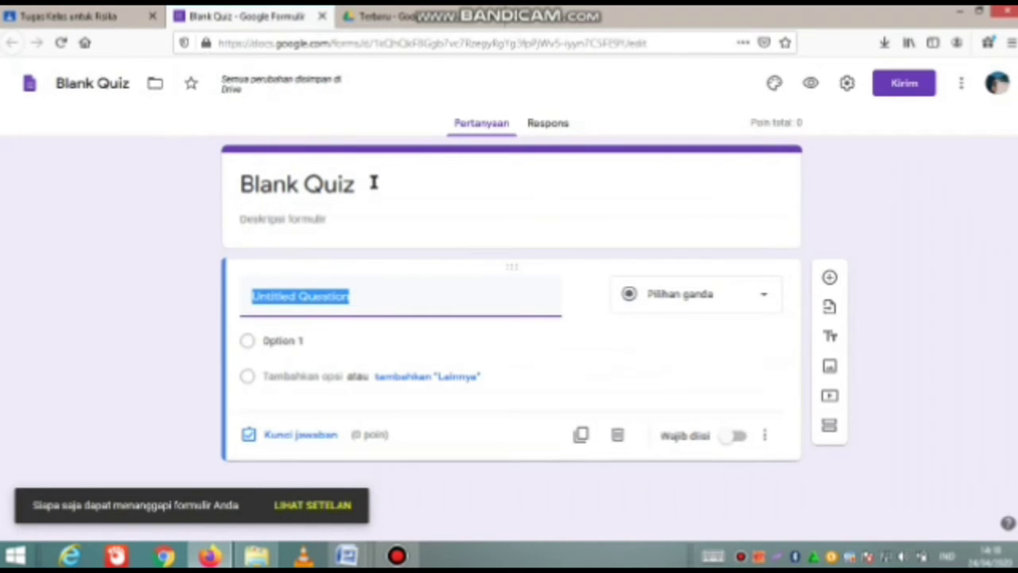
triple_click(369, 182)
key("BackSpace")
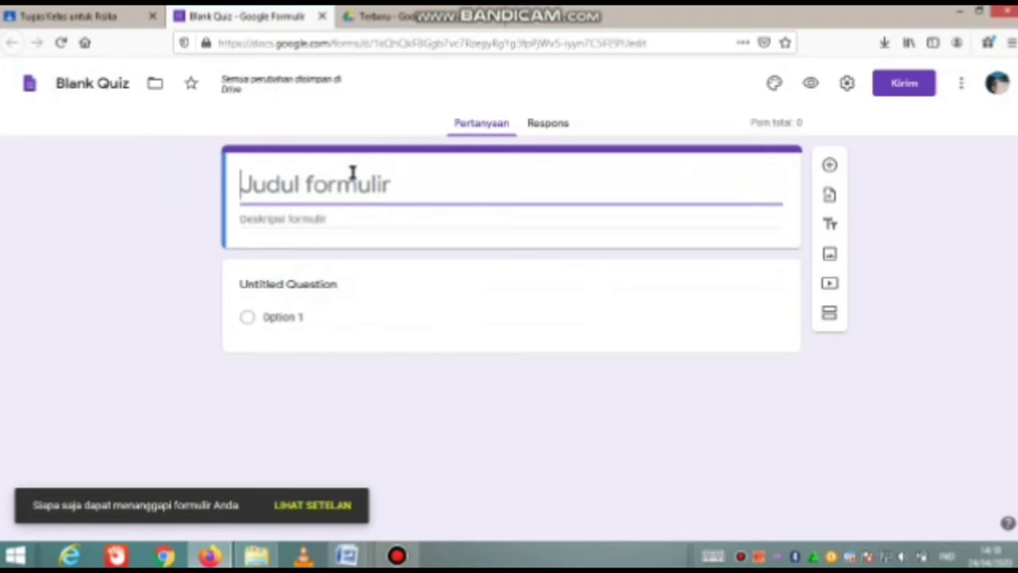
type("quiz 2")
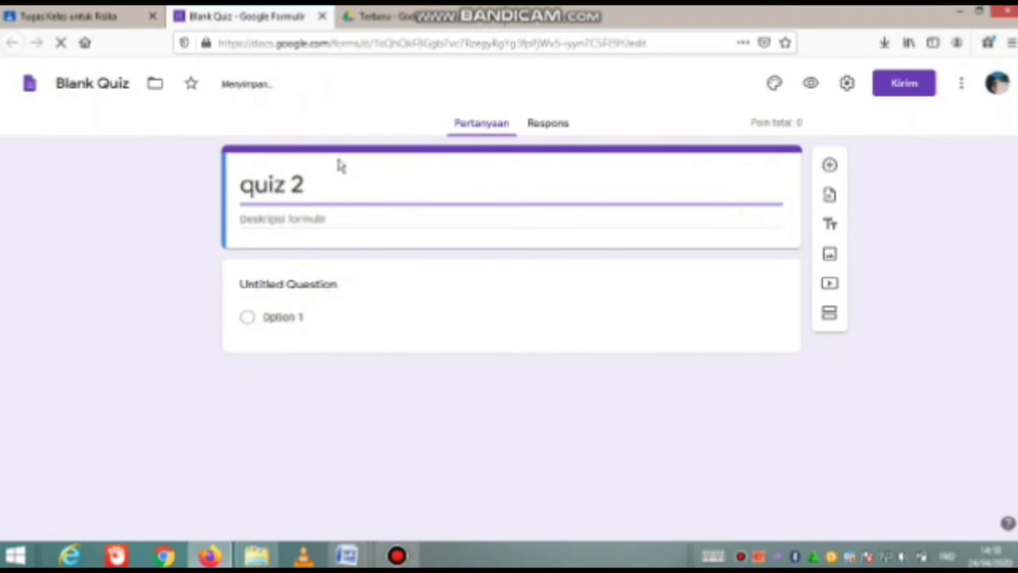
Rename the form file from Blank Quiz to "quiz 2"
left_click(114, 85)
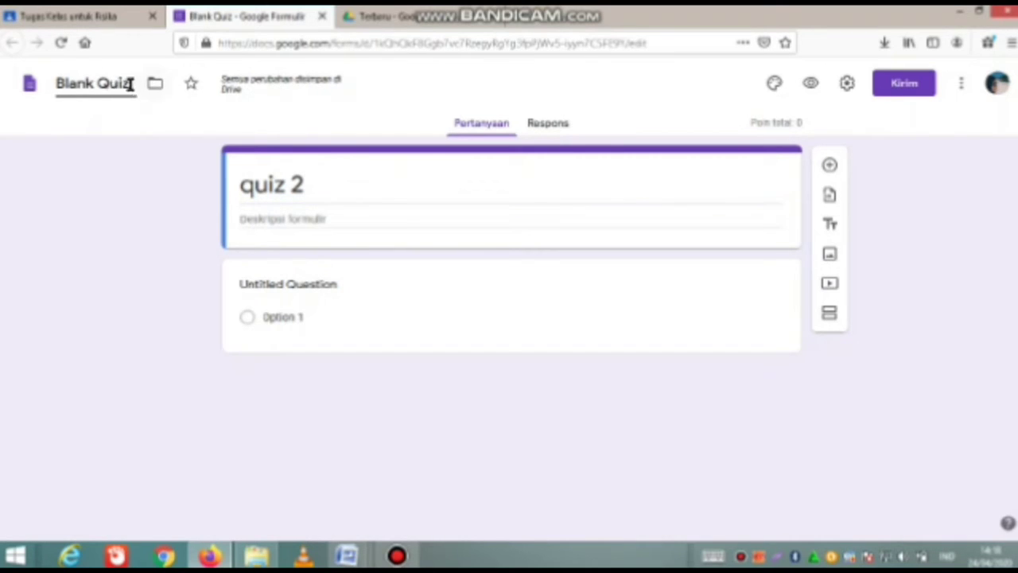
key("BackSpace")
key("BackSpace")
key("BackSpace")
key("BackSpace")
key("BackSpace")
key("BackSpace")
key("BackSpace")
key("BackSpace")
key("BackSpace")
key("BackSpace")
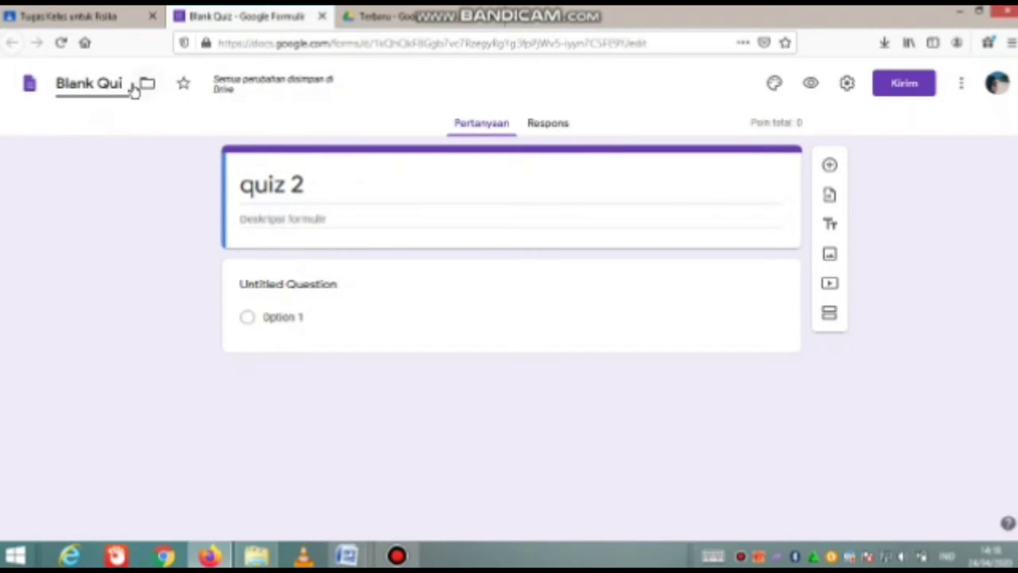
type("quiz 2")
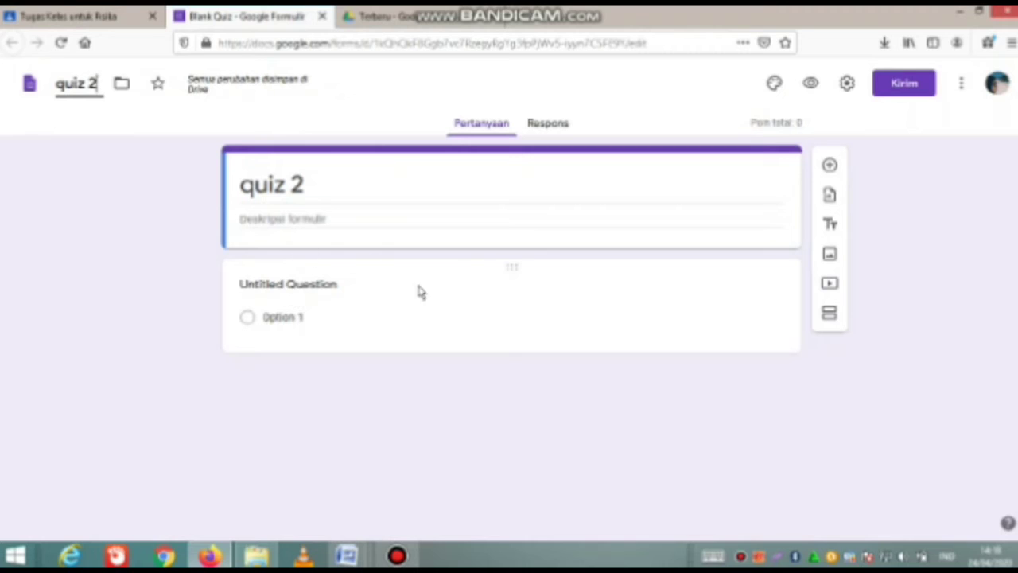
Change the untitled question's type to short answer ("Jawaban singkat")
left_click(441, 305)
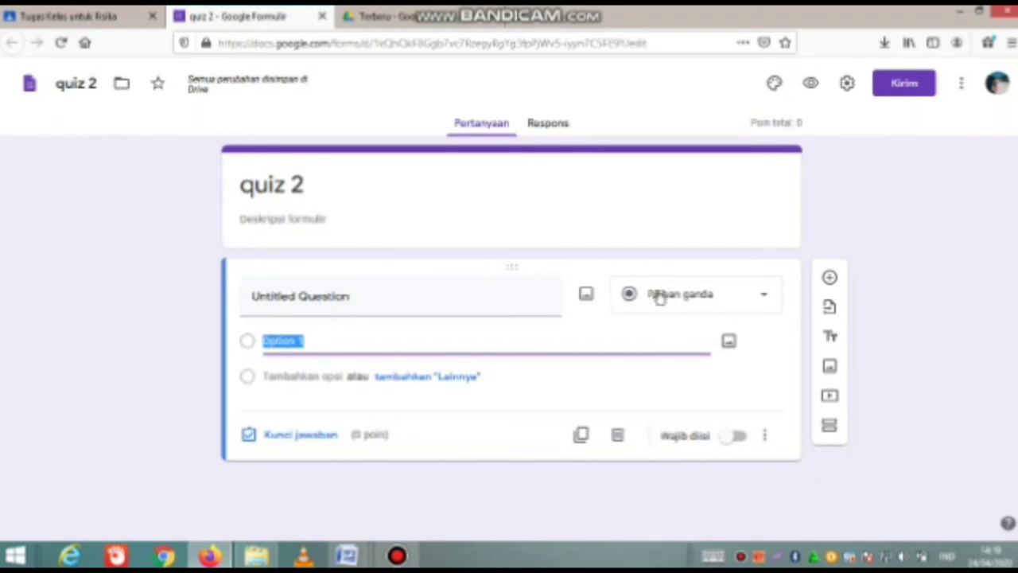
left_click(761, 300)
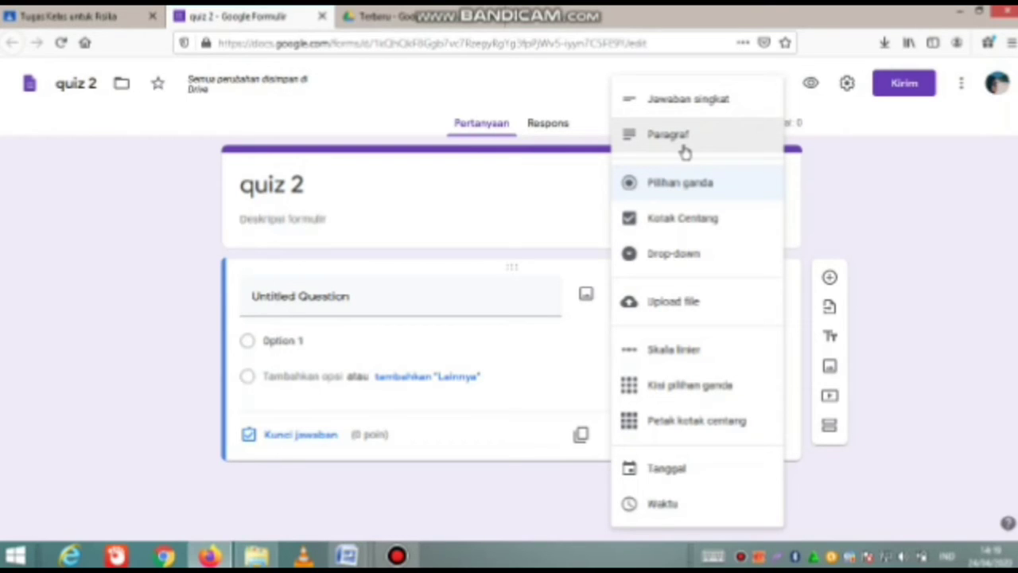
left_click(673, 105)
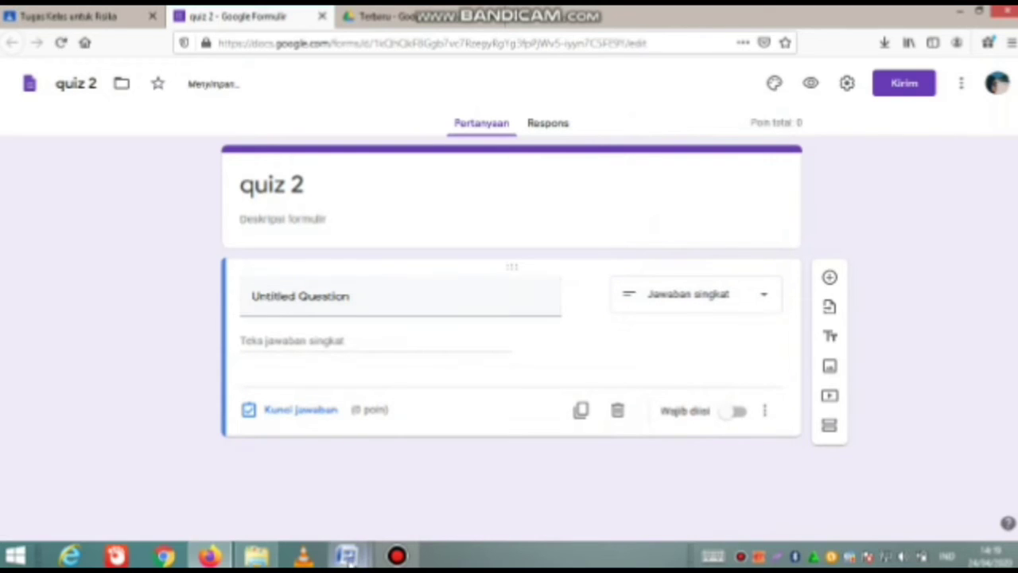
Replace the untitled question's text with question 1 from the Word document, "Sesuatu yang dapat diukur serta memiliki nilai besaran...", and remove its response validation
mouse_move(346, 555)
left_click(143, 473)
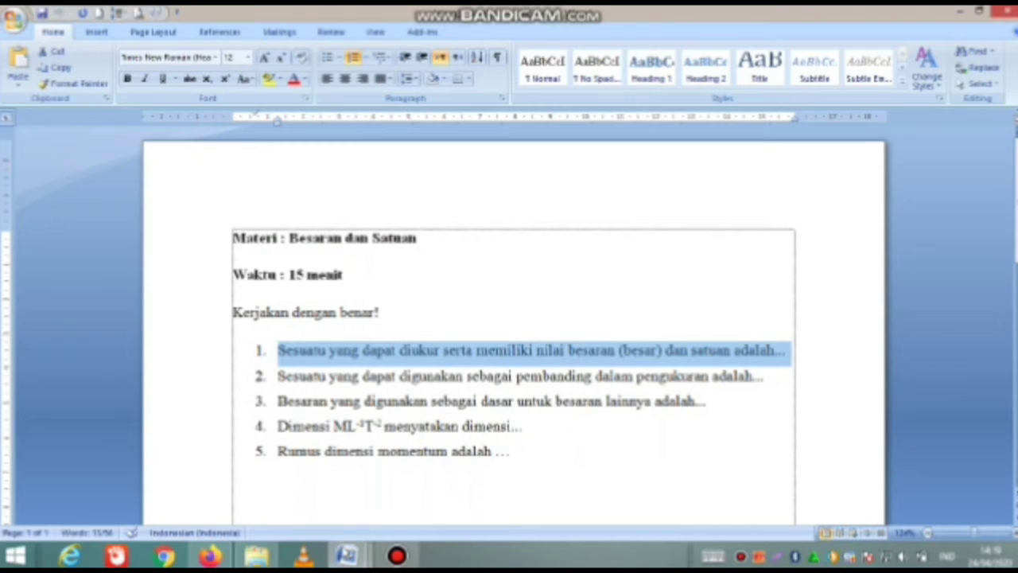
left_click(217, 552)
left_click(281, 296)
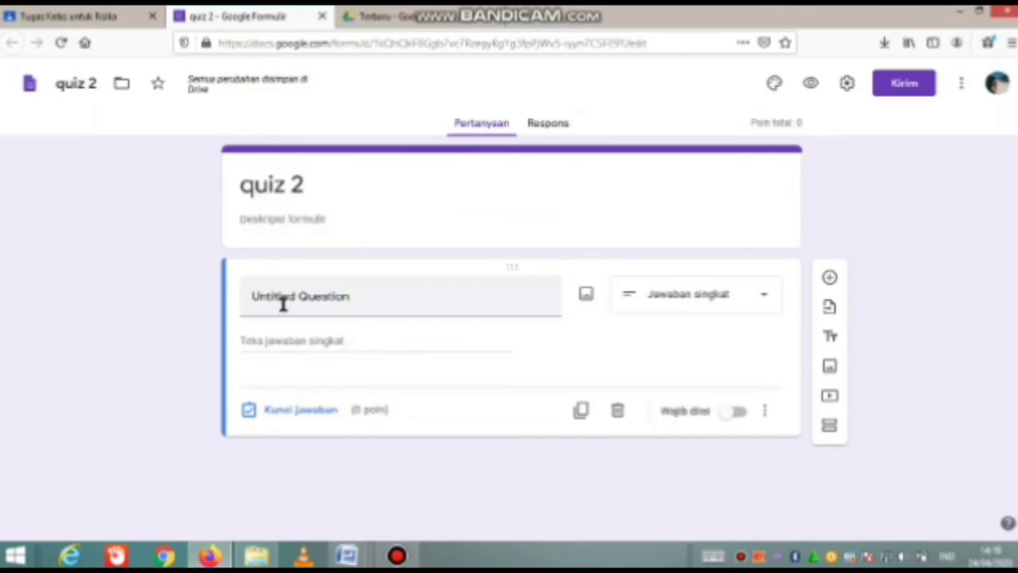
key("ctrl+a")
type("1.\tSesuatu yang dapat diukur serta memiliki nilai besaran (besar) dan satuan adalah...")
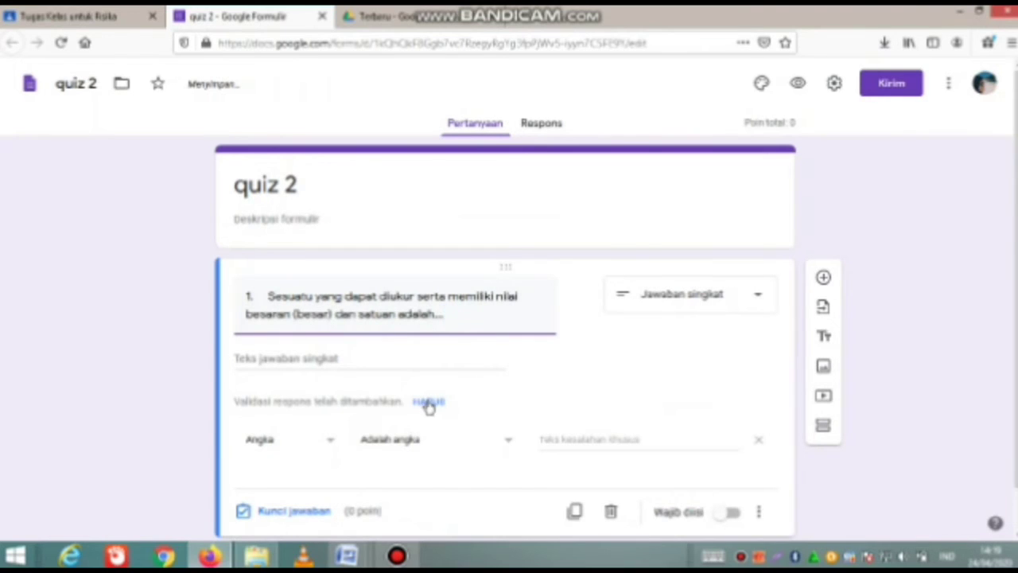
left_click(429, 401)
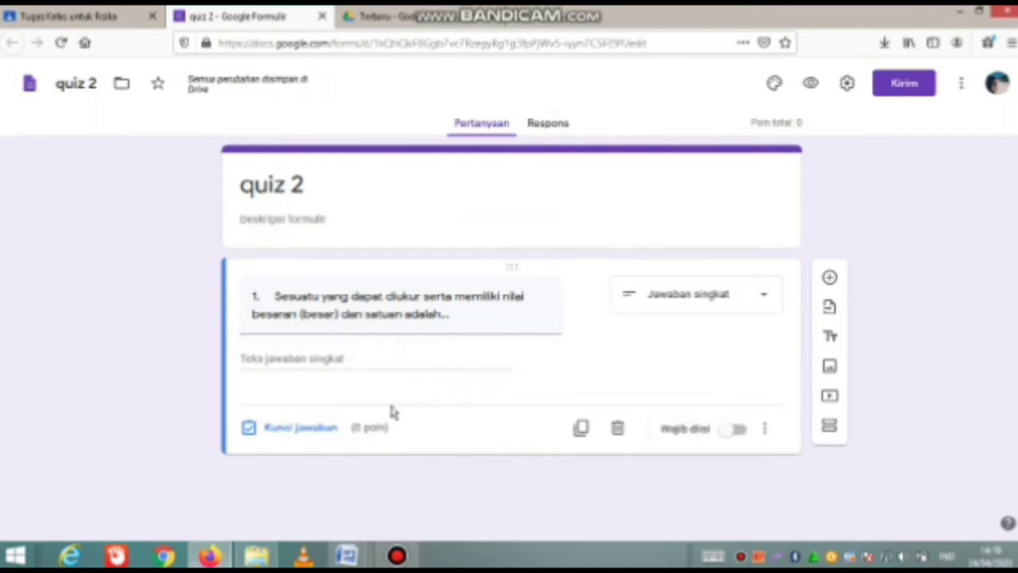
Make the "Sesuatu yang dapat diukur" question required and set it to 50 points in its answer key
left_click(740, 431)
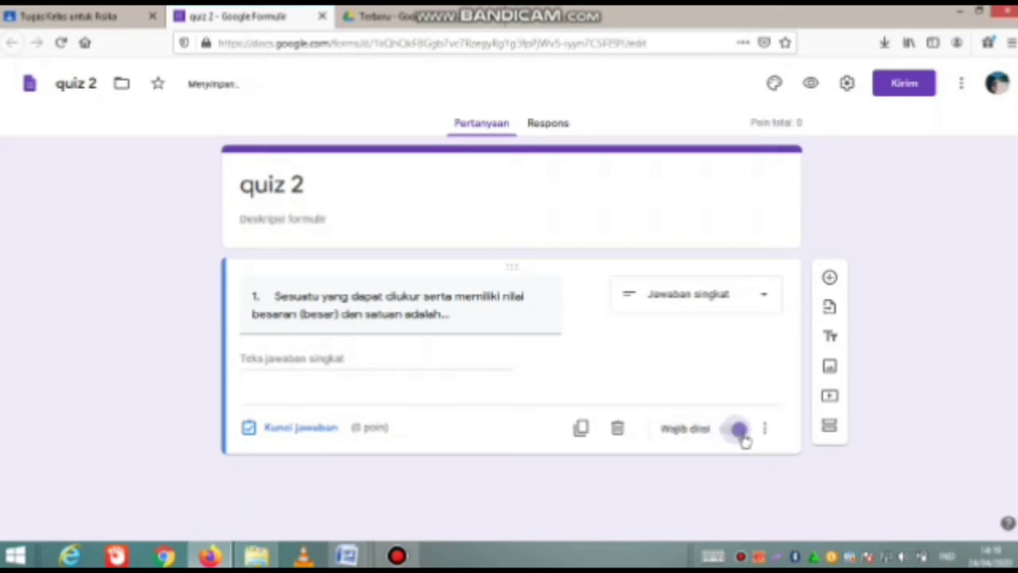
left_click(306, 432)
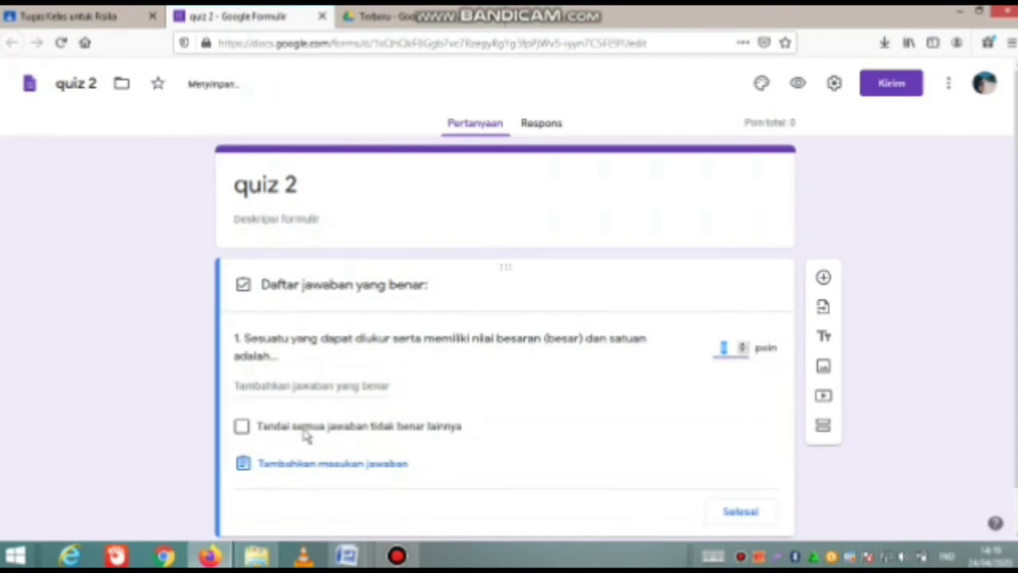
left_click(721, 346)
type("50")
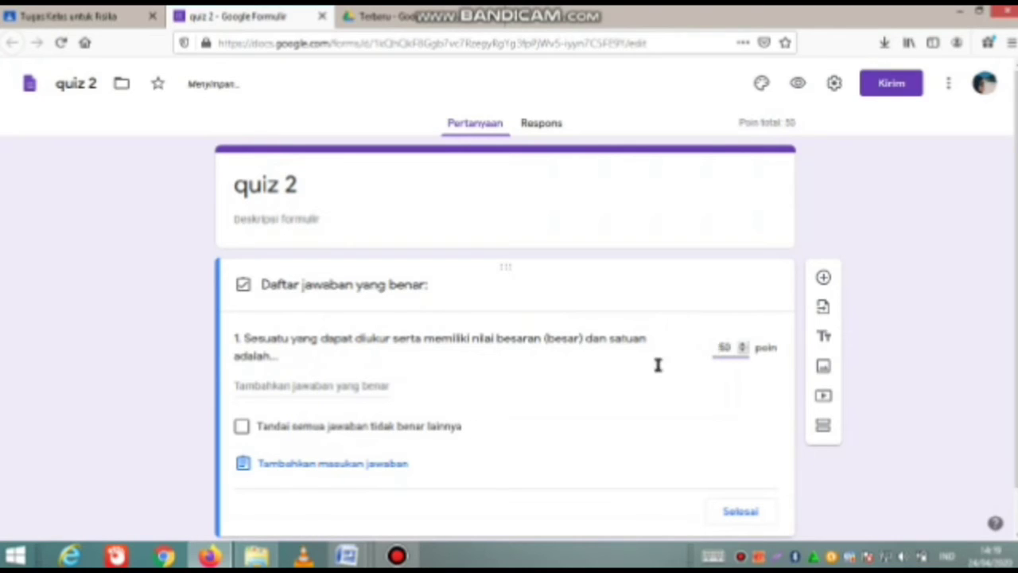
Add "besaran" as the only correct answer in the question's answer key, removing the surplus placeholder answers
left_click(261, 387)
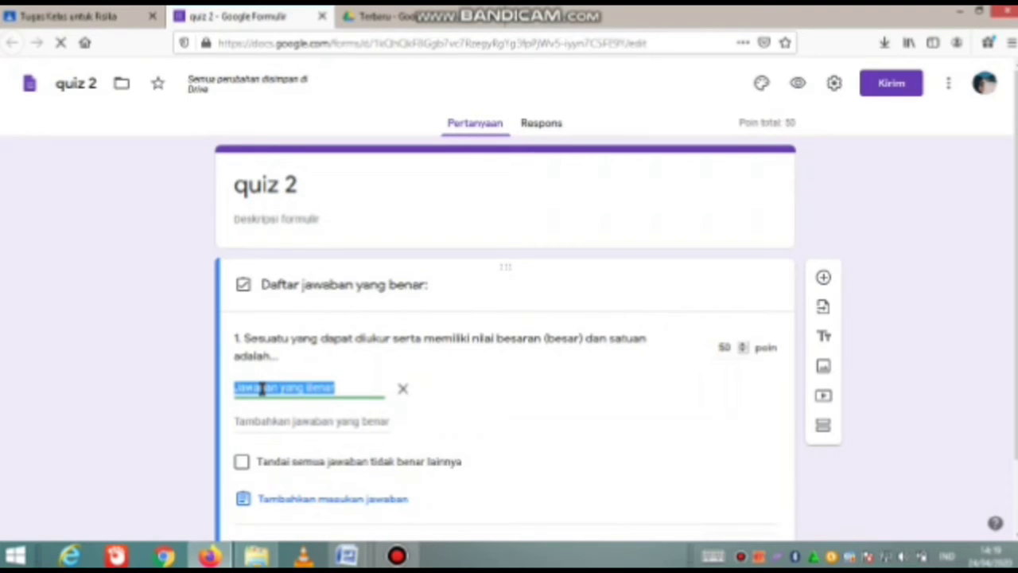
type("besa")
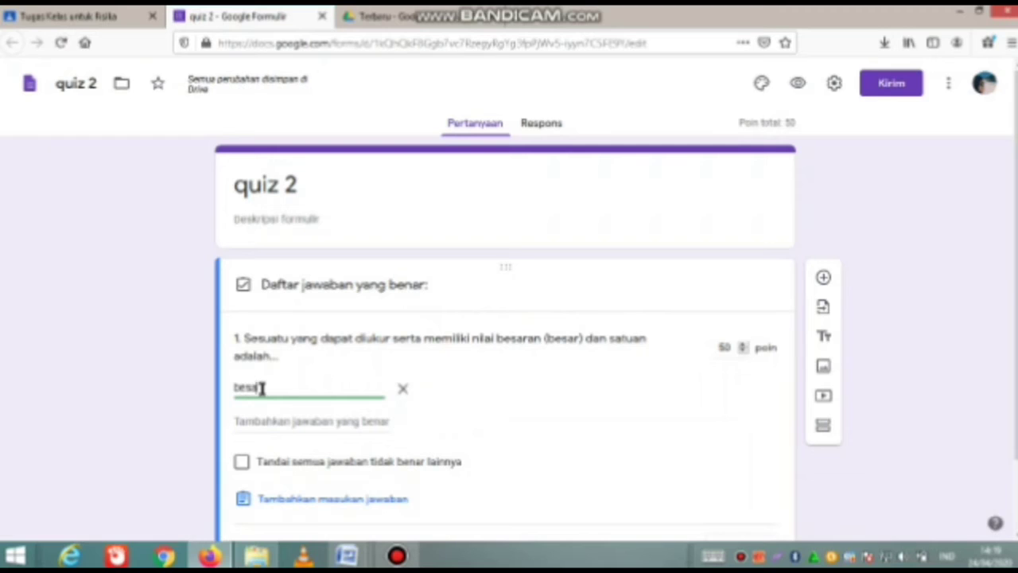
type("ran")
key("Return")
key("Return")
key("Return")
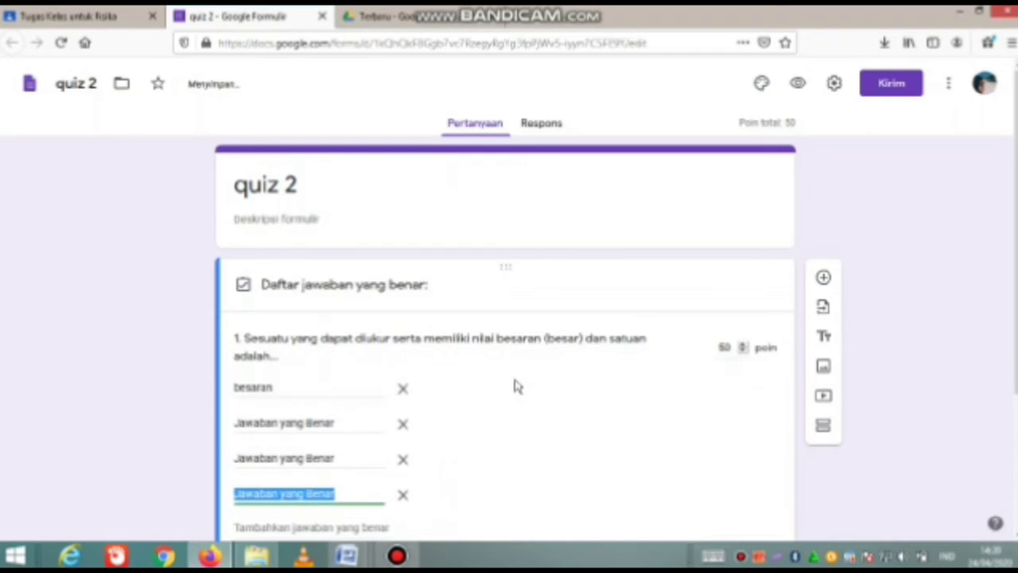
left_click(404, 425)
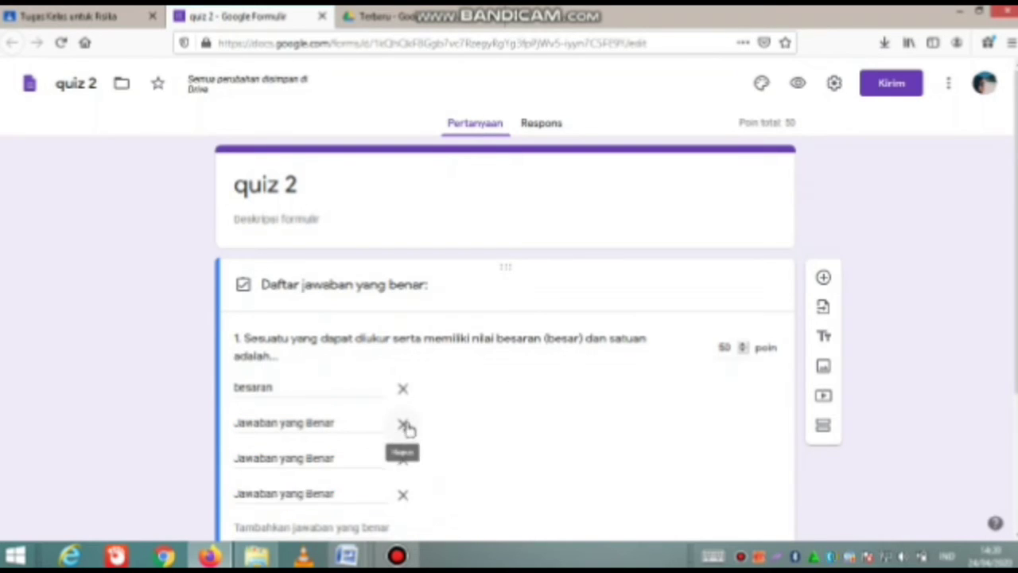
left_click(404, 425)
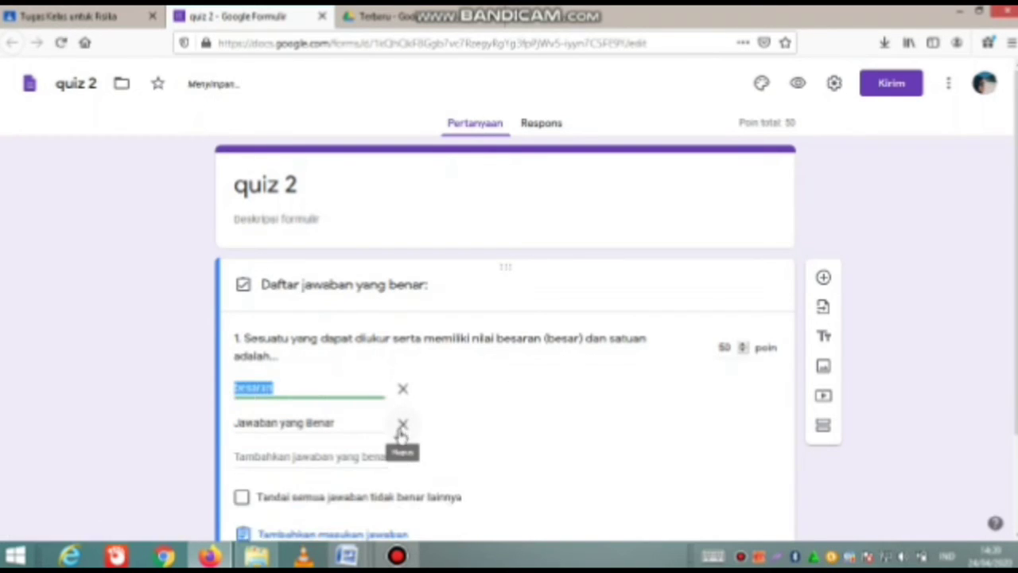
left_click(402, 427)
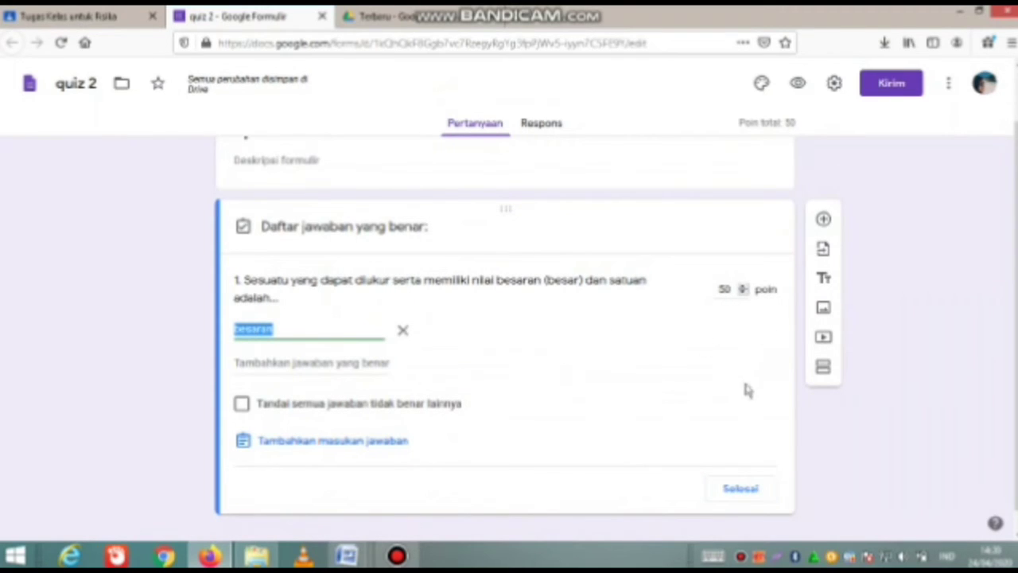
In the form's general settings, enable collecting email addresses and limiting respondents to 1 response
left_click(836, 84)
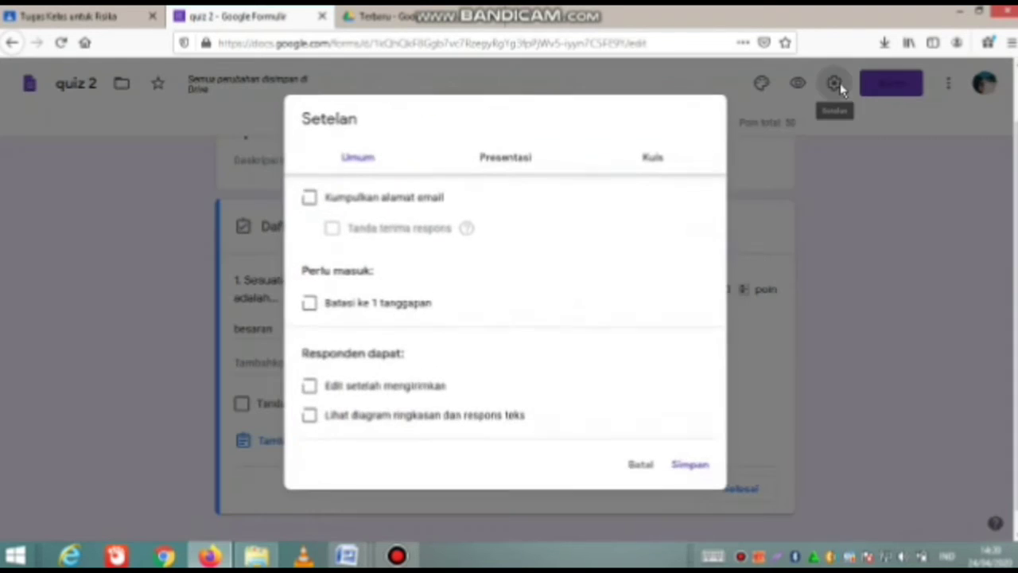
left_click(343, 198)
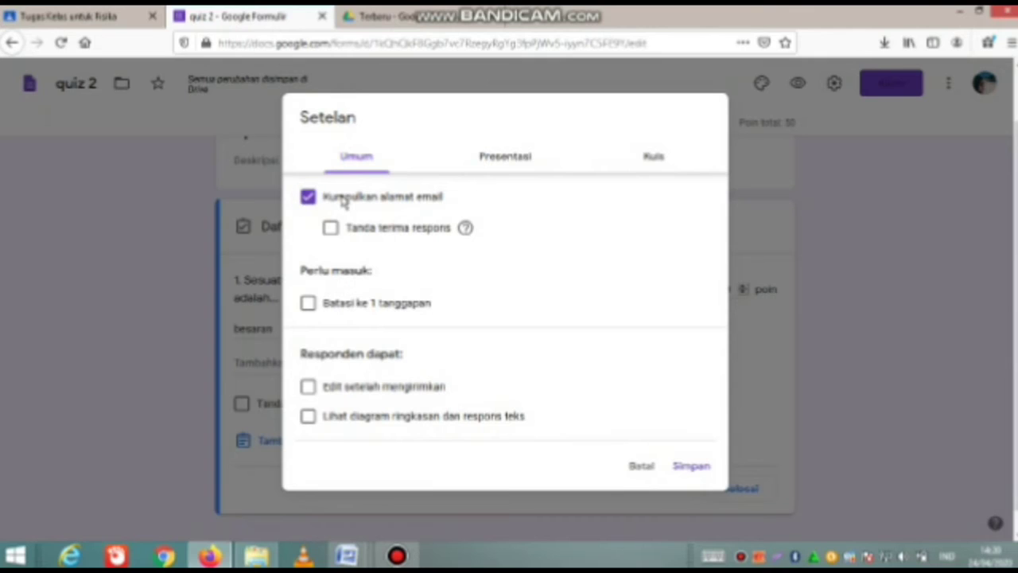
left_click(309, 303)
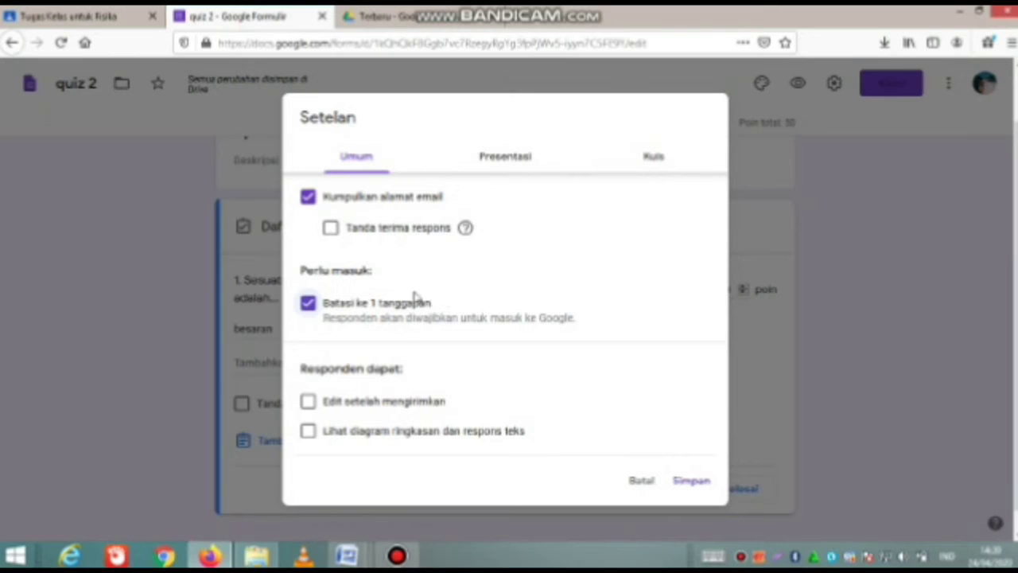
Enable shuffled question order in the presentation settings, review the quiz options, and save the form settings
left_click(498, 158)
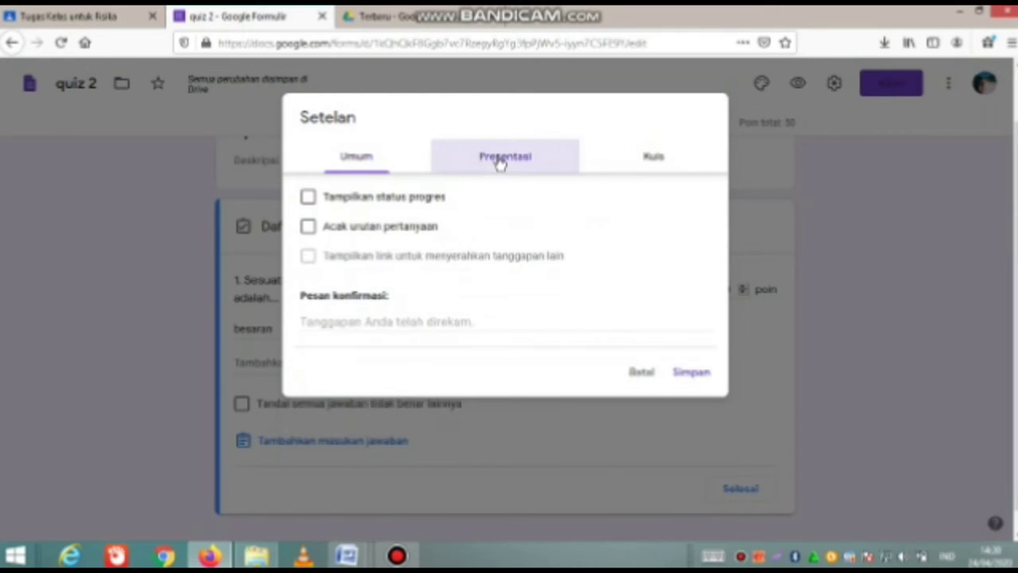
left_click(335, 229)
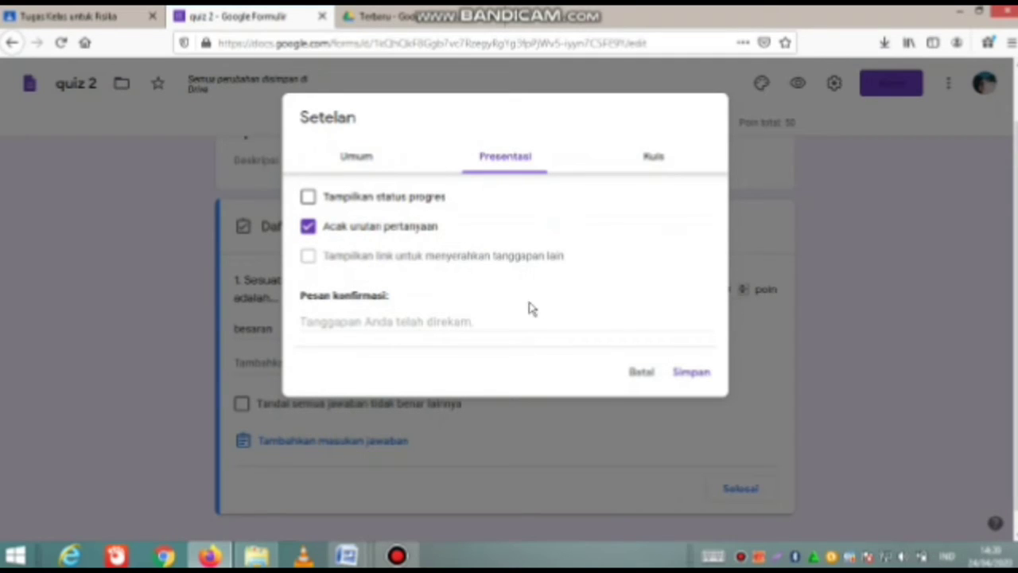
left_click(654, 157)
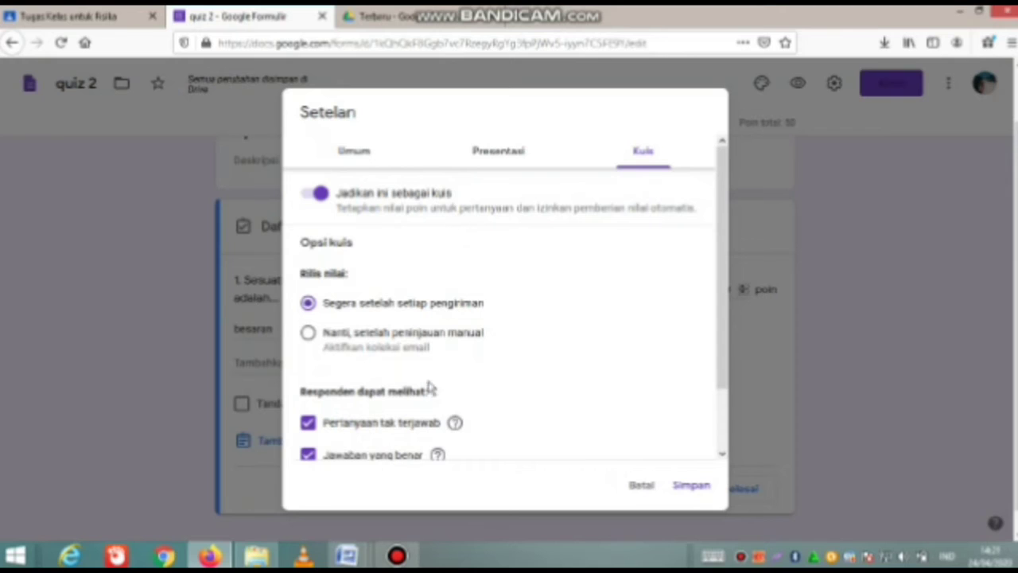
left_click_drag(721, 304, 721, 381)
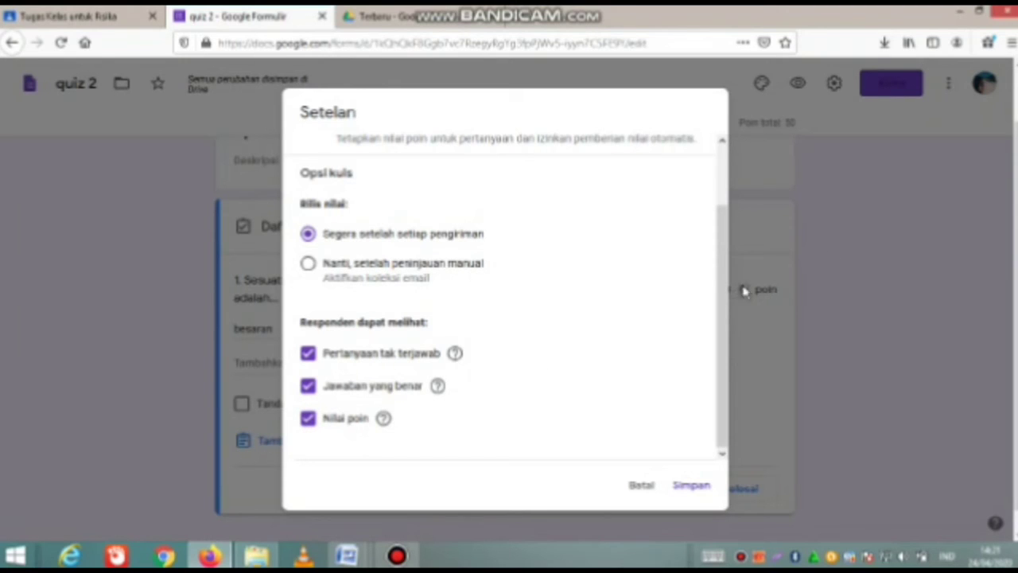
scroll(722, 255, "up", 2)
scroll(718, 289, "down", 1)
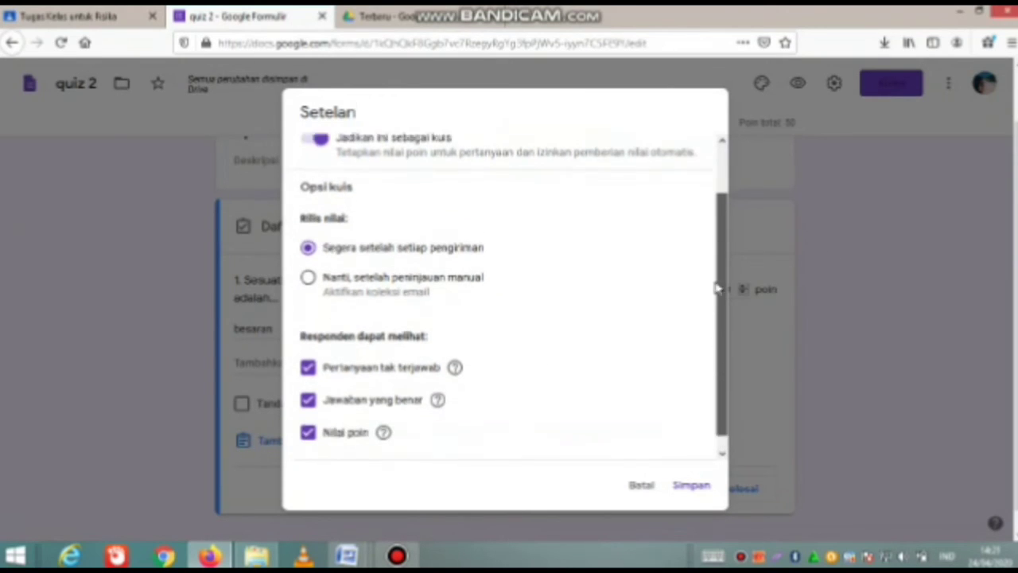
scroll(718, 288, "down", 1)
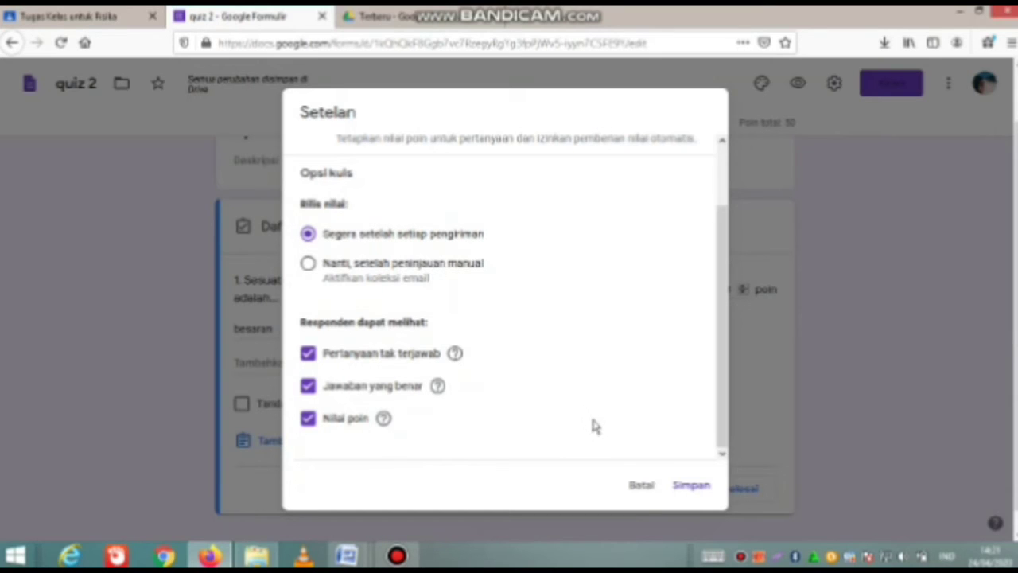
left_click(690, 487)
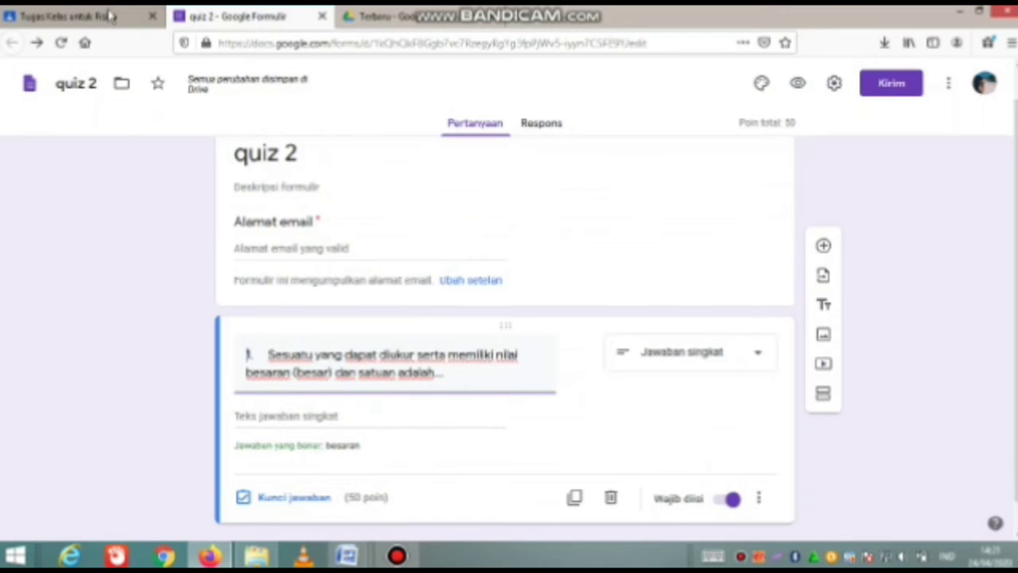
Close the form and set the quiz 2 assignment's due date to 27 April 2020 at 23.59
left_click(322, 15)
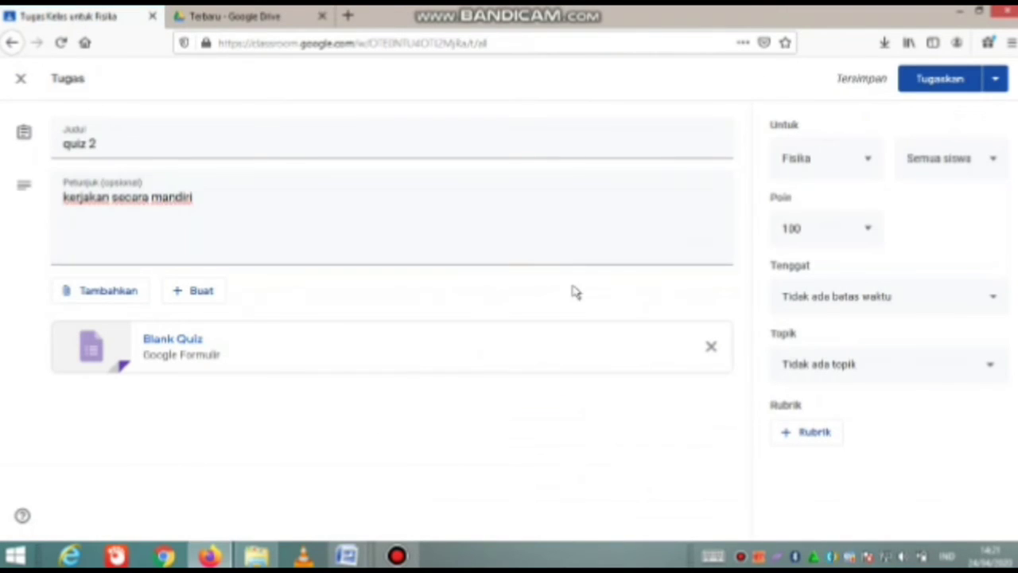
left_click(886, 307)
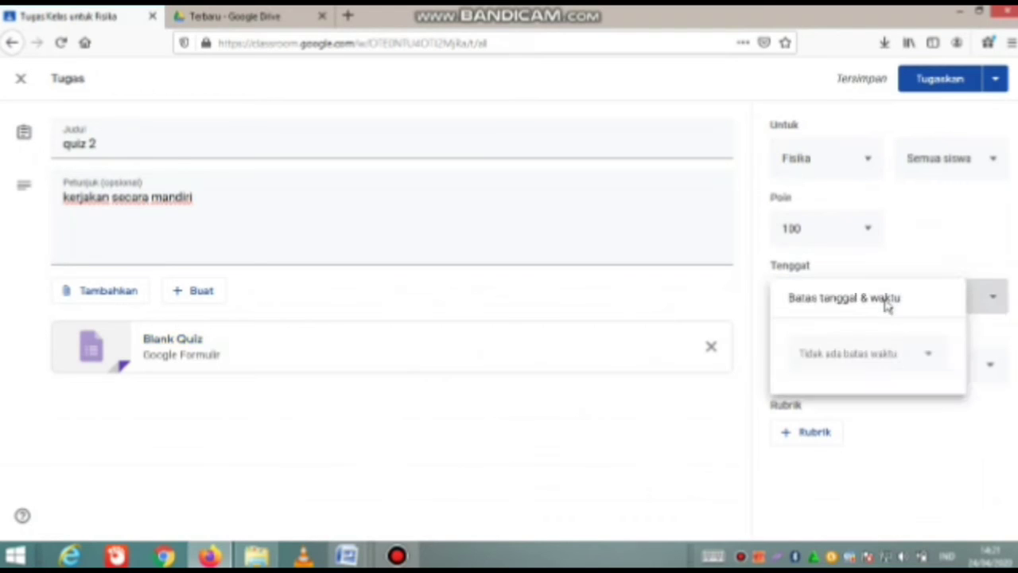
left_click(931, 358)
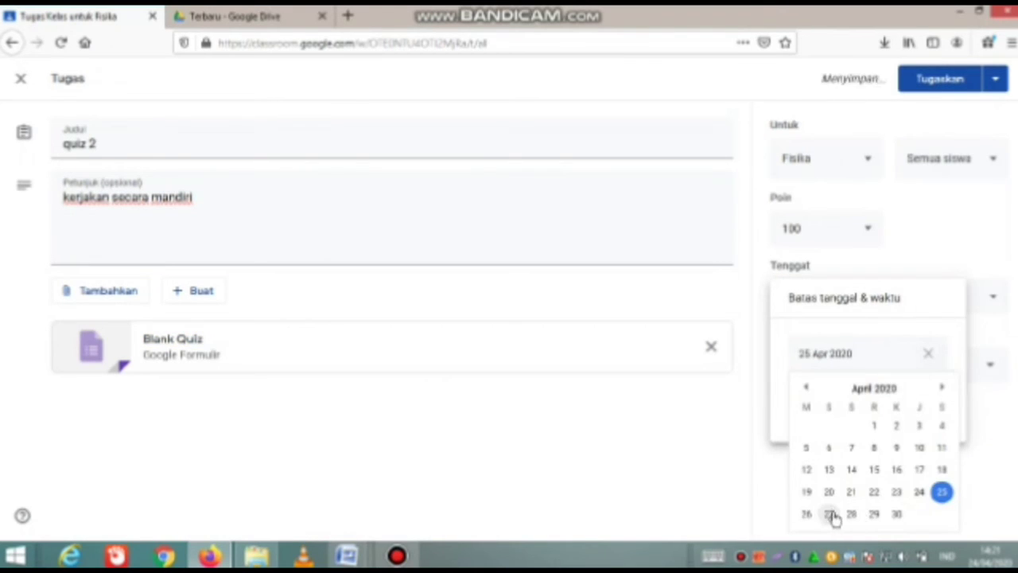
left_click(830, 514)
left_click(843, 406)
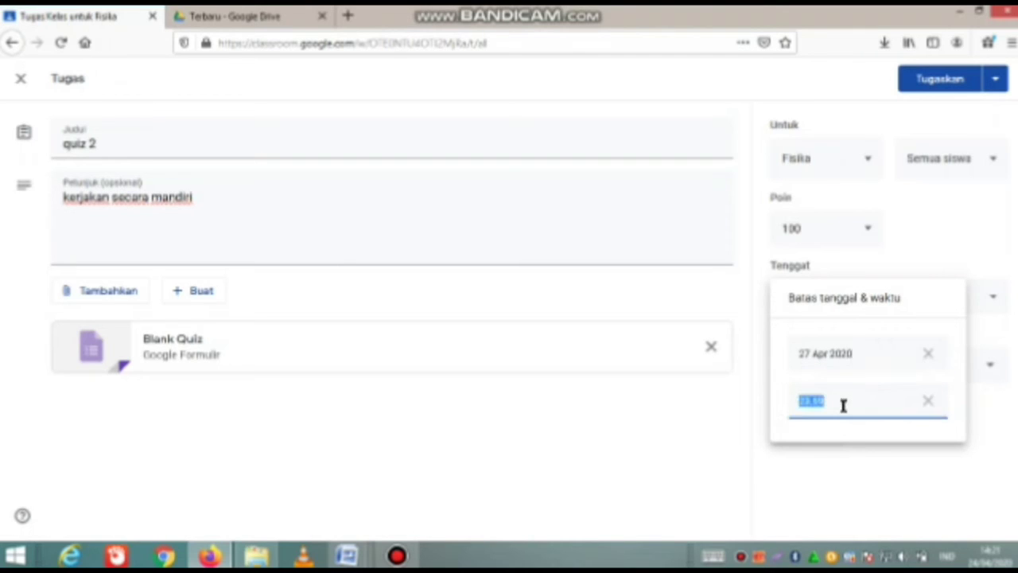
left_click(706, 444)
Create the topic "quiz 2" for the assignment and assign it to the Fisika class
left_click(835, 367)
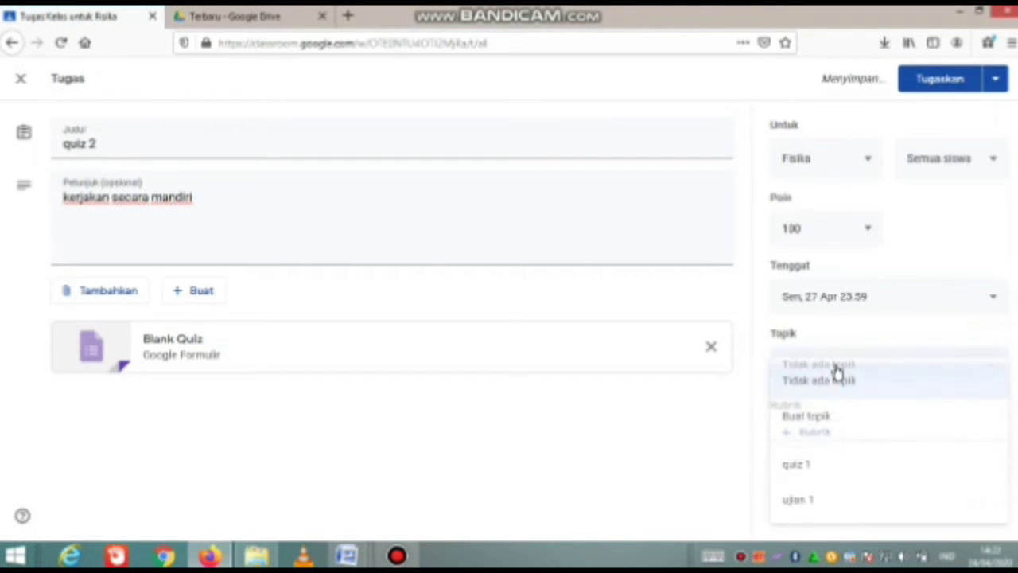
left_click(797, 420)
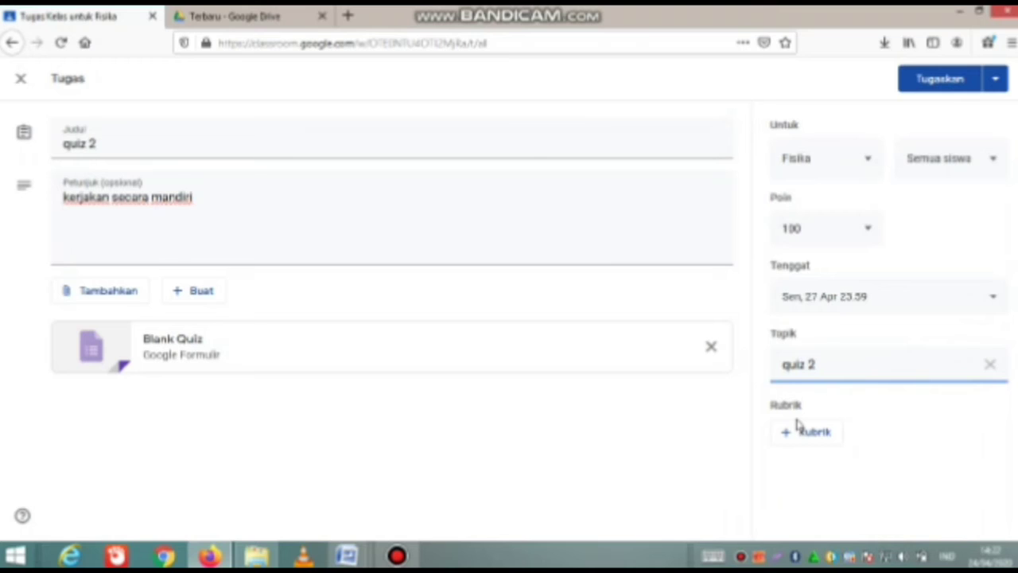
left_click(941, 83)
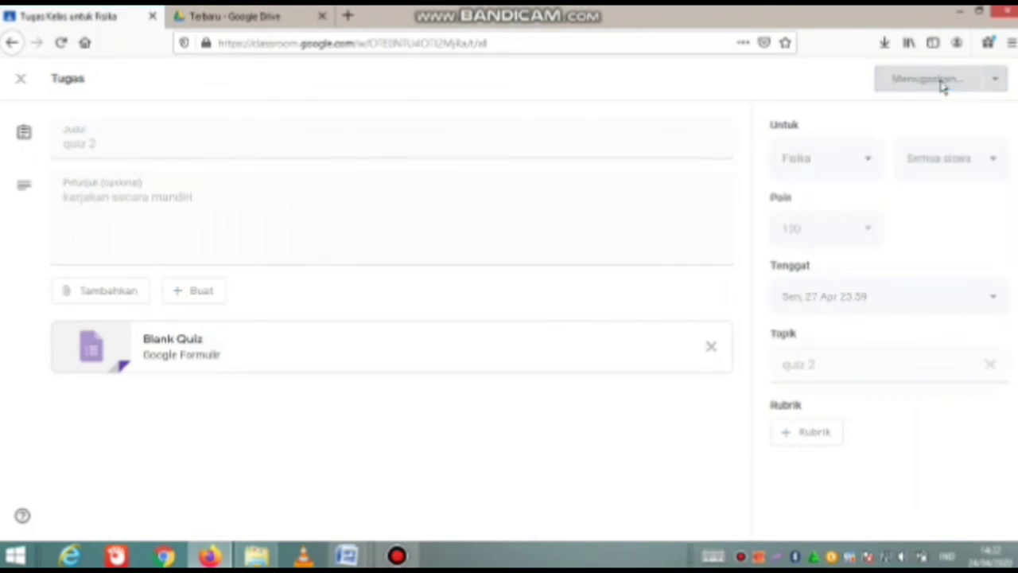
left_click(587, 226)
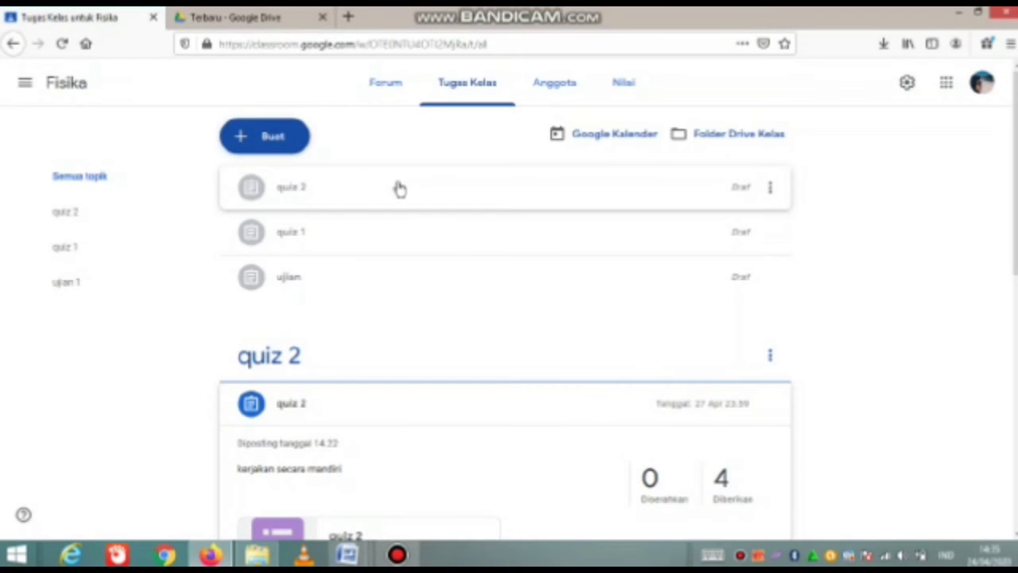
Create a new question post ("Pertanyaan") in the class and set its type to multiple choice ("Pilihan ganda")
left_click(301, 152)
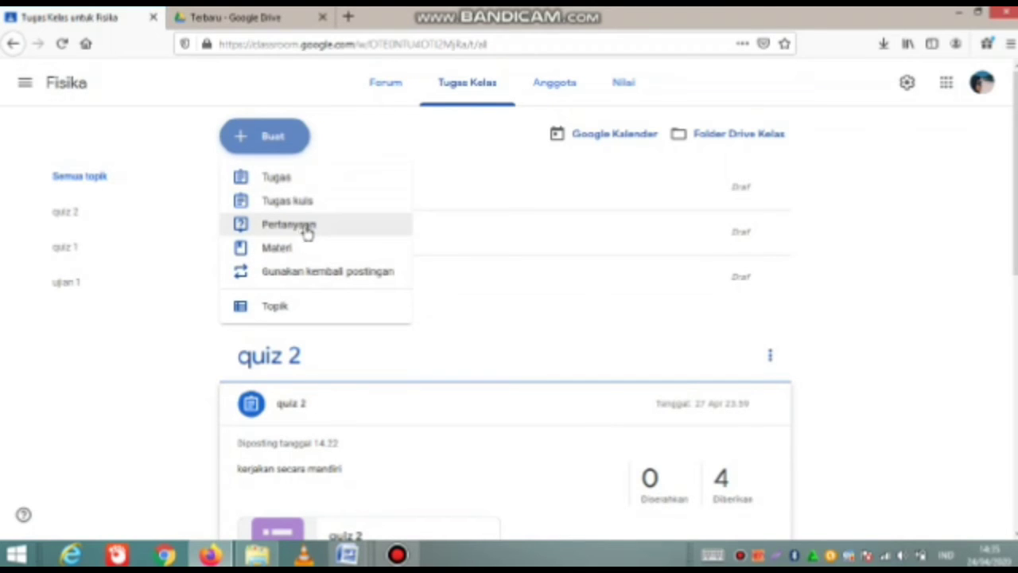
left_click(306, 228)
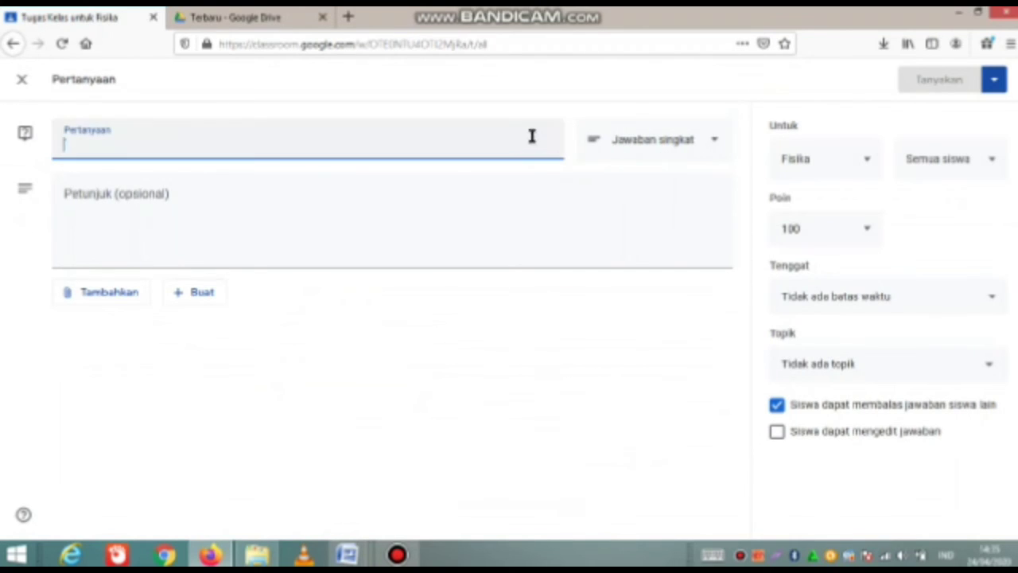
left_click(700, 151)
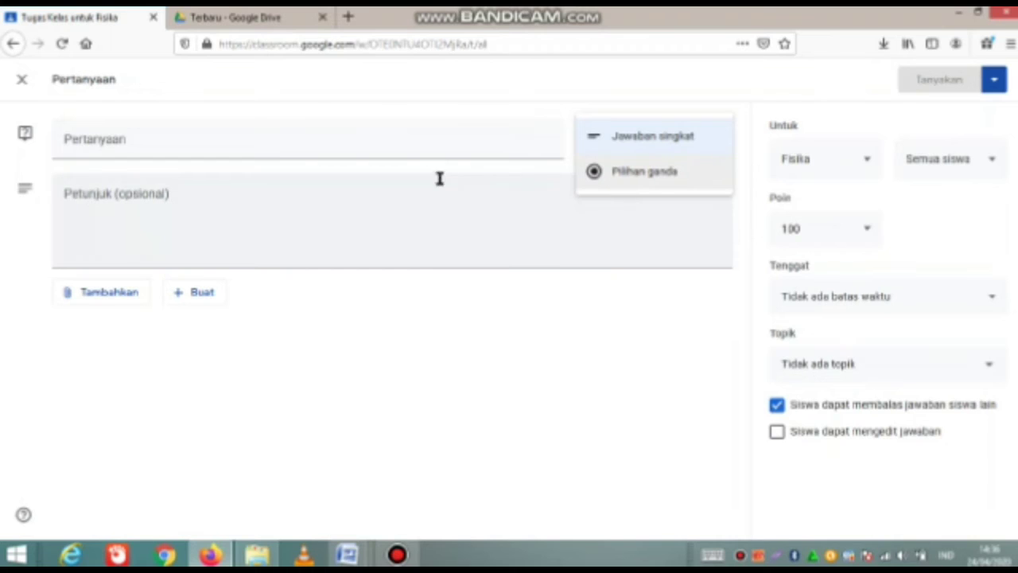
left_click(634, 182)
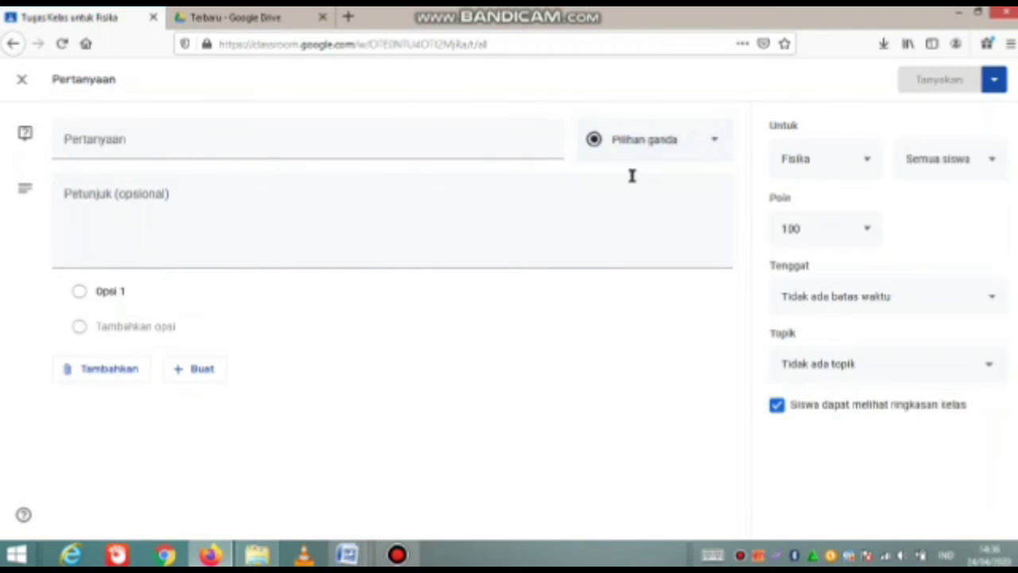
Copy question 6, "Dibawah ini yang merupakan satuan besaran pokok adalah ...", from the pg Word document into the question field, without its number
left_click(118, 147)
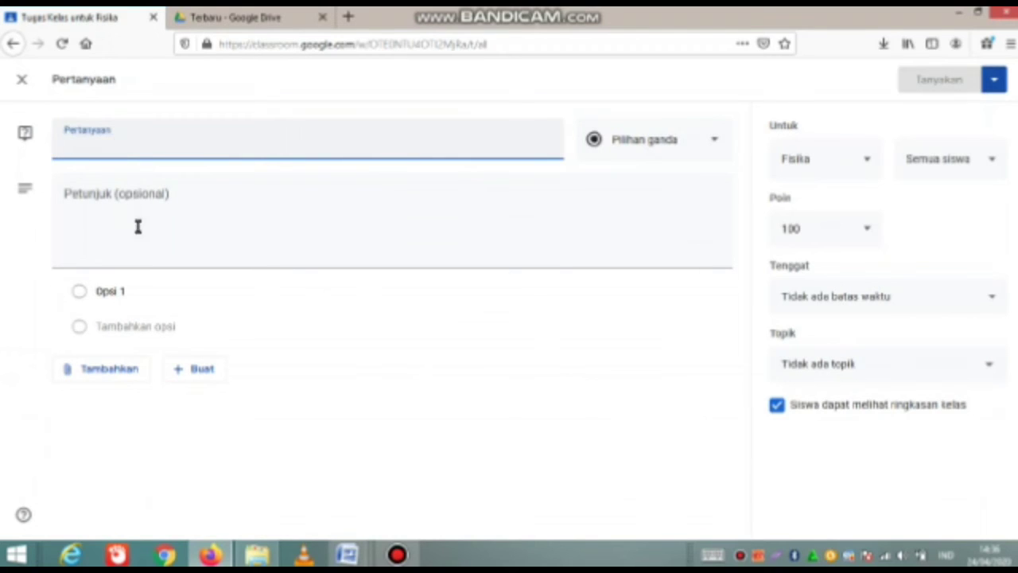
left_click(354, 554)
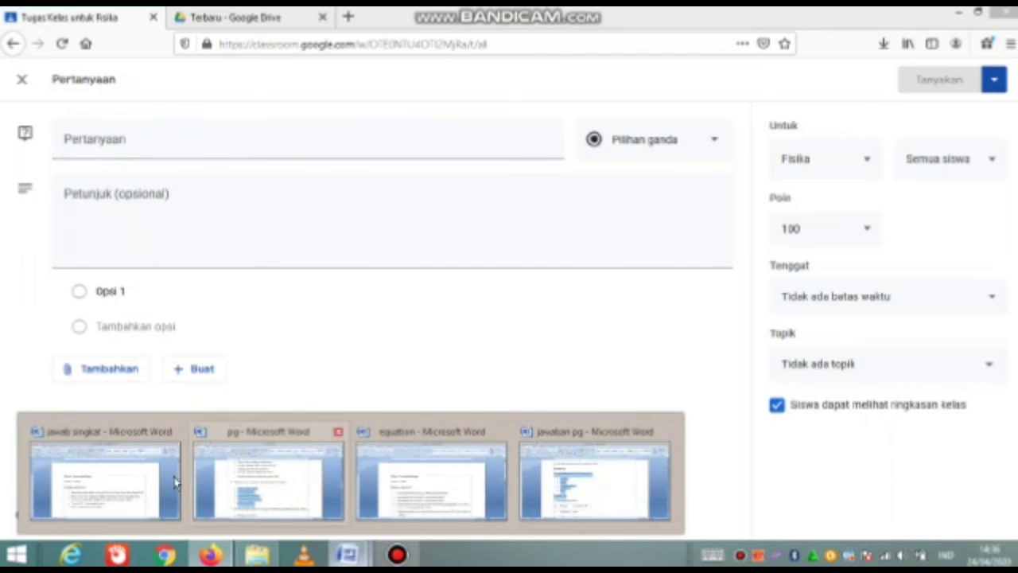
left_click(255, 477)
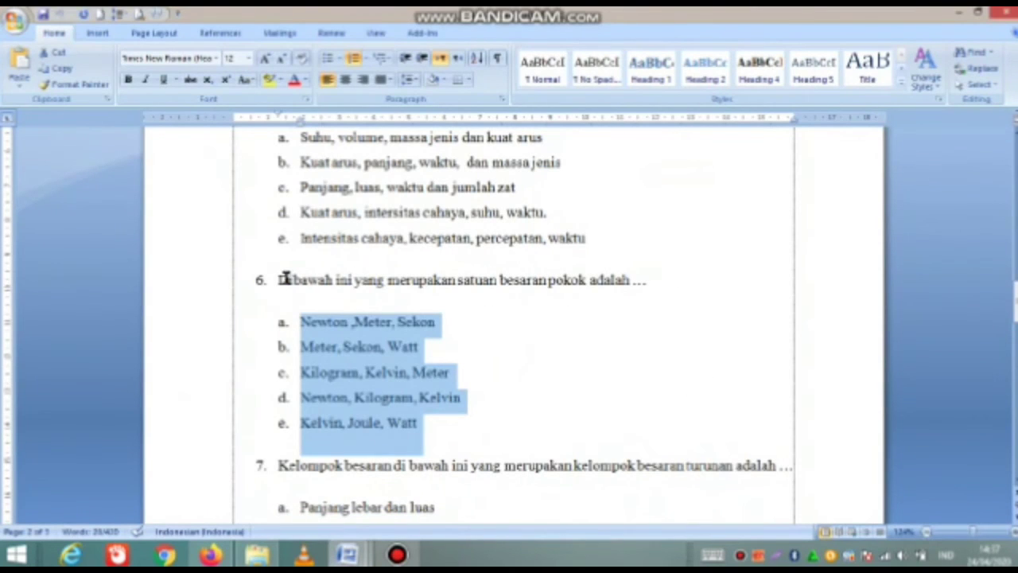
left_click_drag(284, 278, 654, 287)
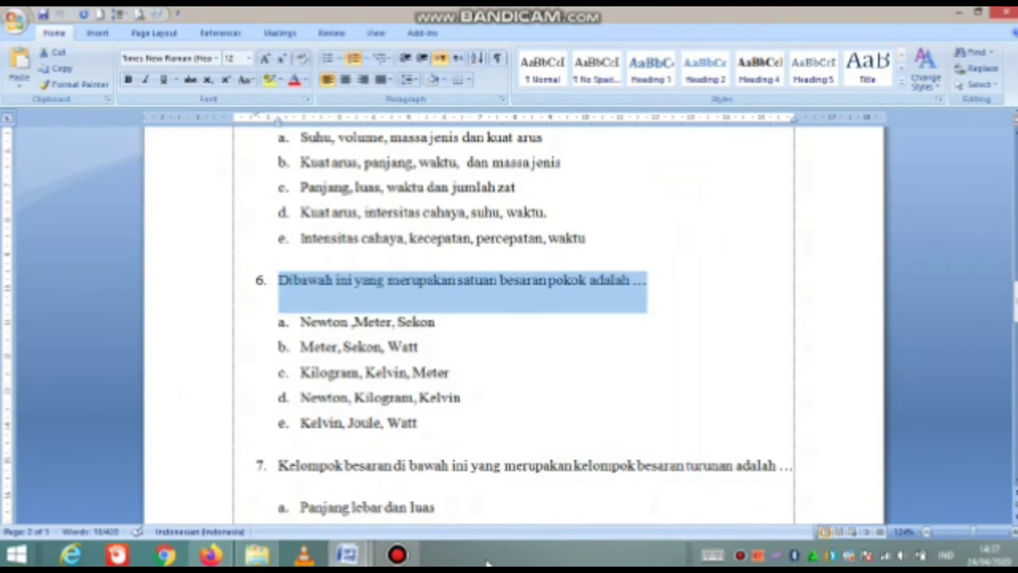
left_click(211, 554)
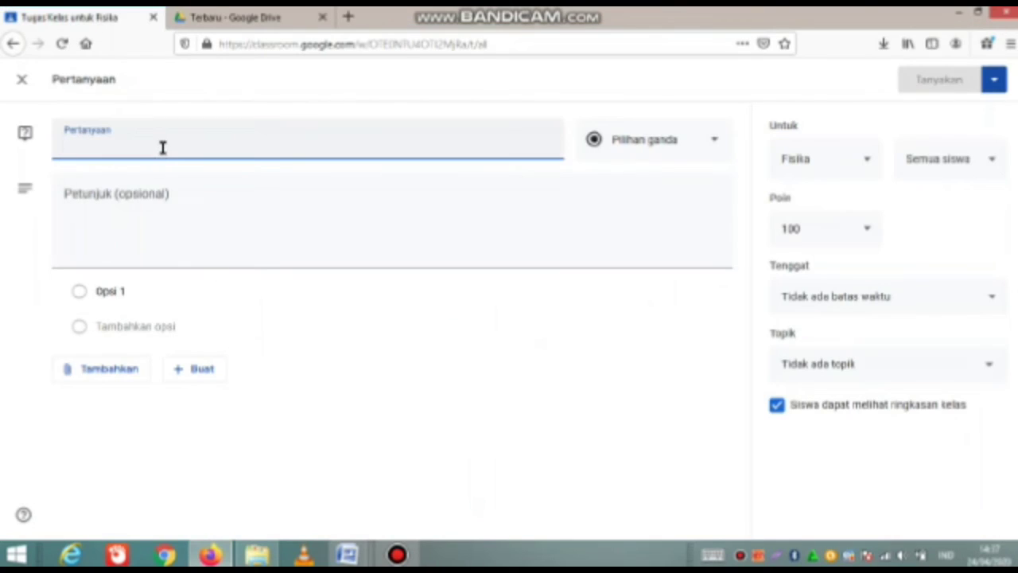
type("6. Dibawah ini yang merupakan satuan besaran pokok adalah ...")
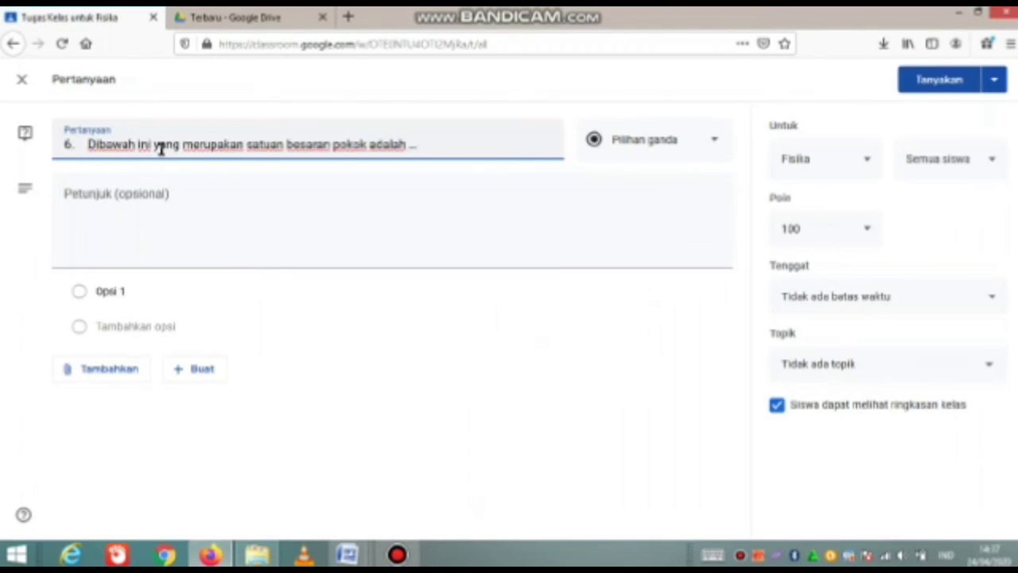
left_click(86, 143)
key("BackSpace")
key("BackSpace")
key("BackSpace")
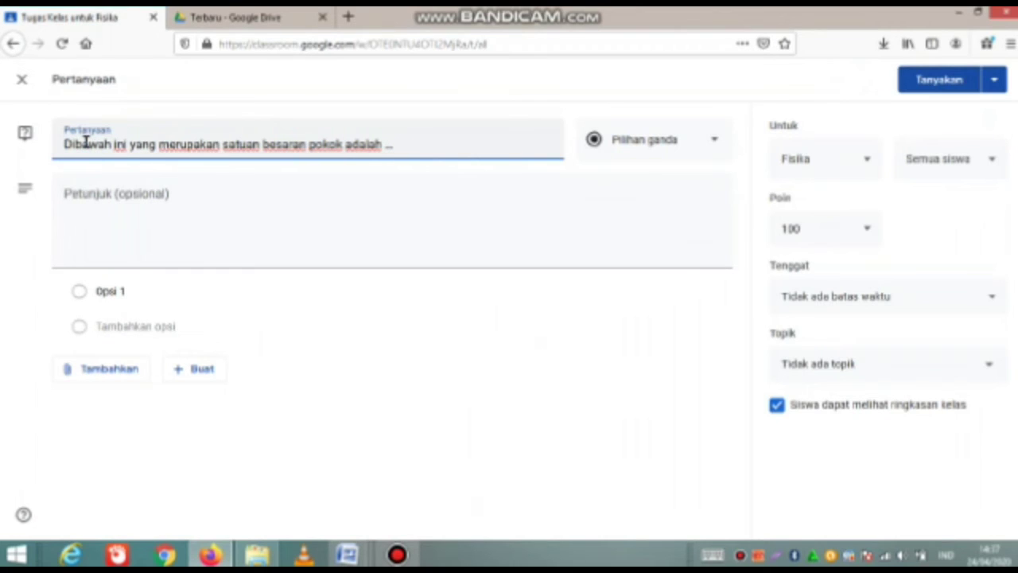
Replace the default option with the five answer choices of question 6 copied from the pg Word document
left_click(101, 291)
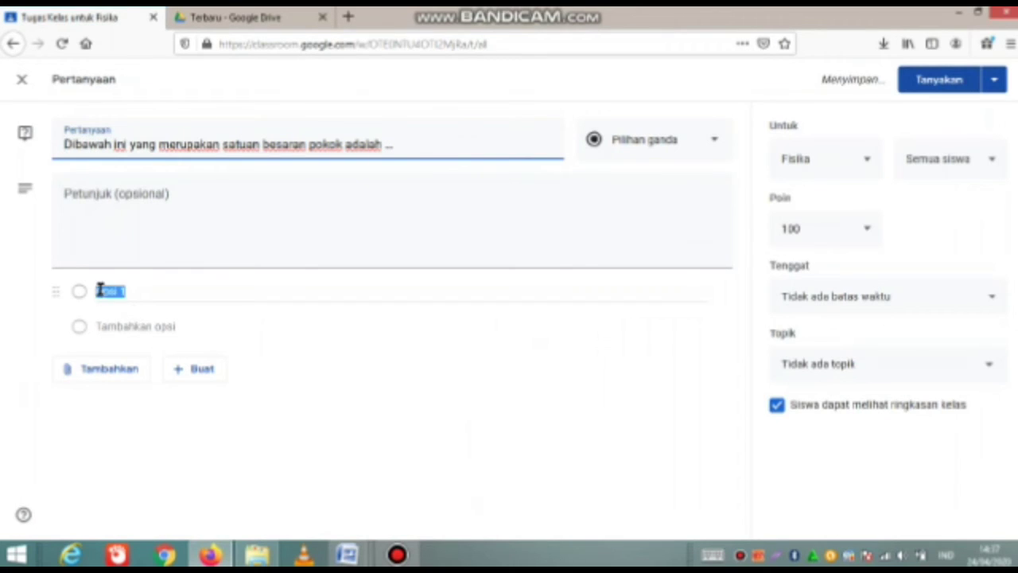
key("BackSpace")
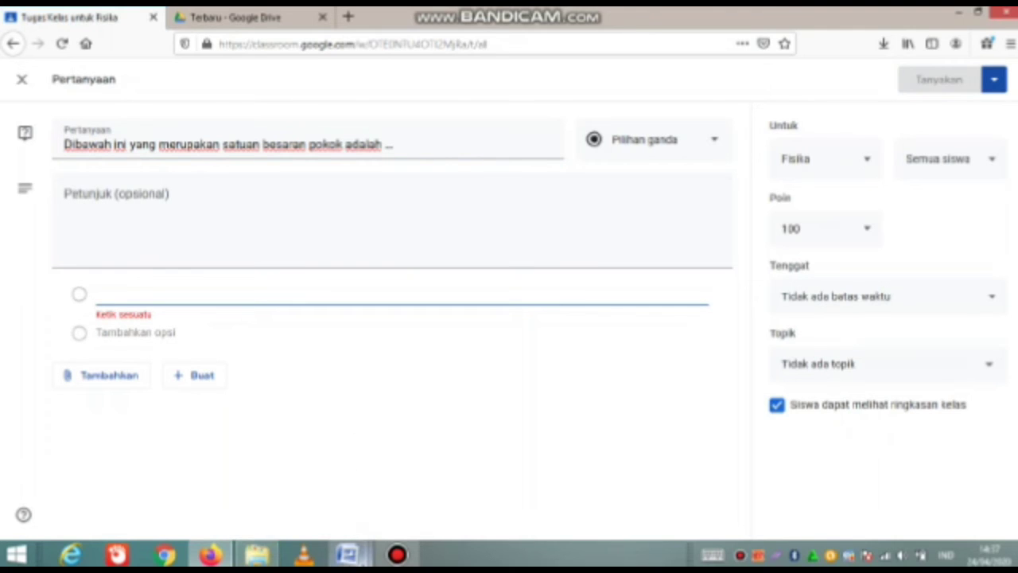
left_click(346, 554)
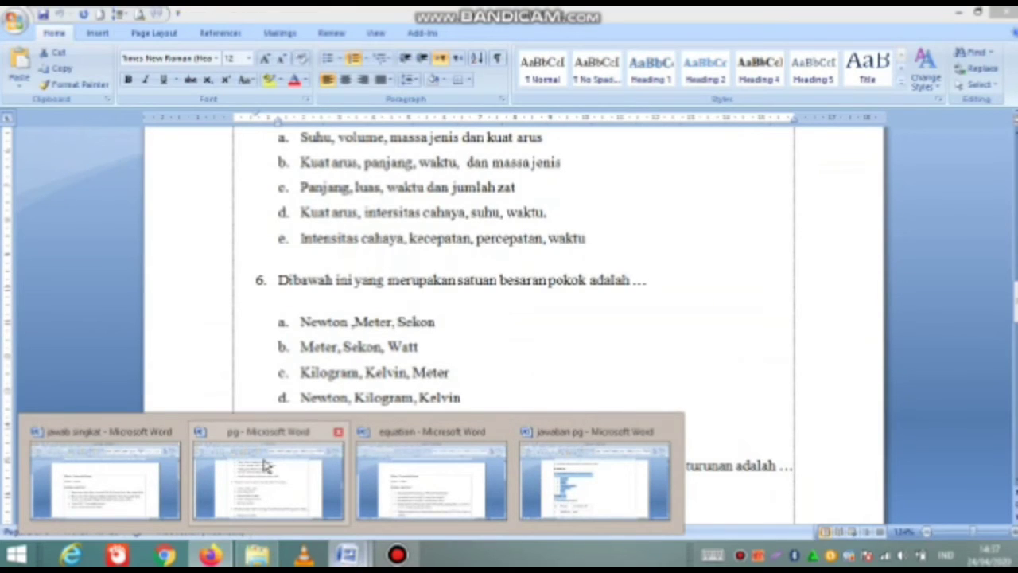
left_click(266, 466)
left_click_drag(432, 424, 336, 333)
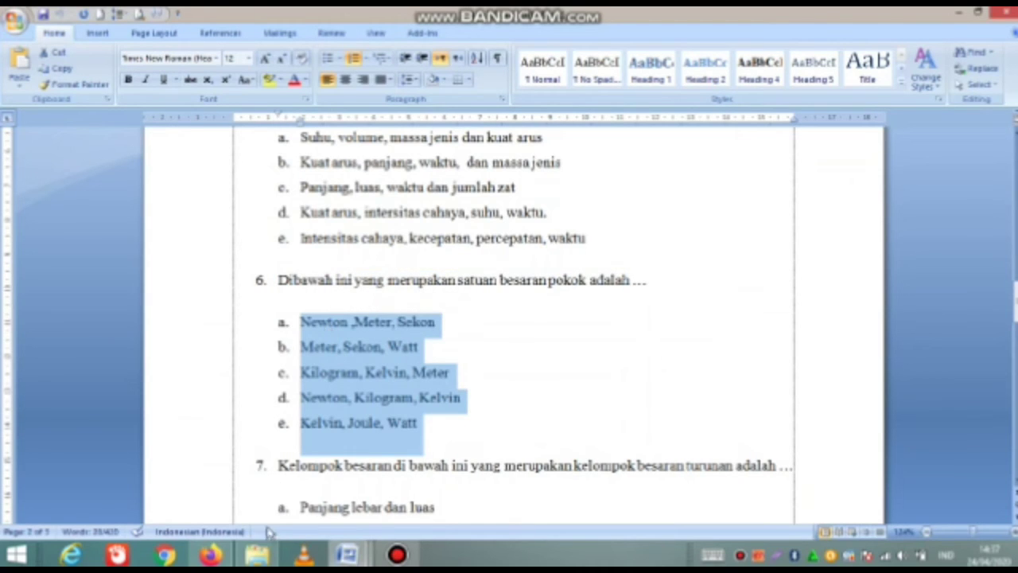
left_click(225, 555)
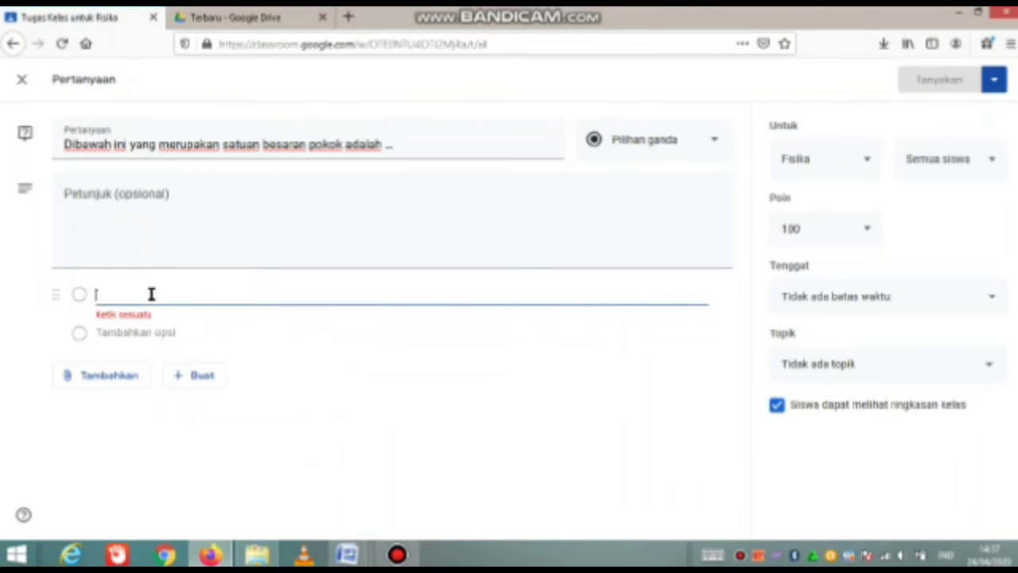
type("a. Newton ,Meter, Sekon b. Meter, Sekon, Watt c. Kilogram, Kelvin, Meter d. Newton, Kilogram, Kelvin e. Kelvin, Joule, Watt")
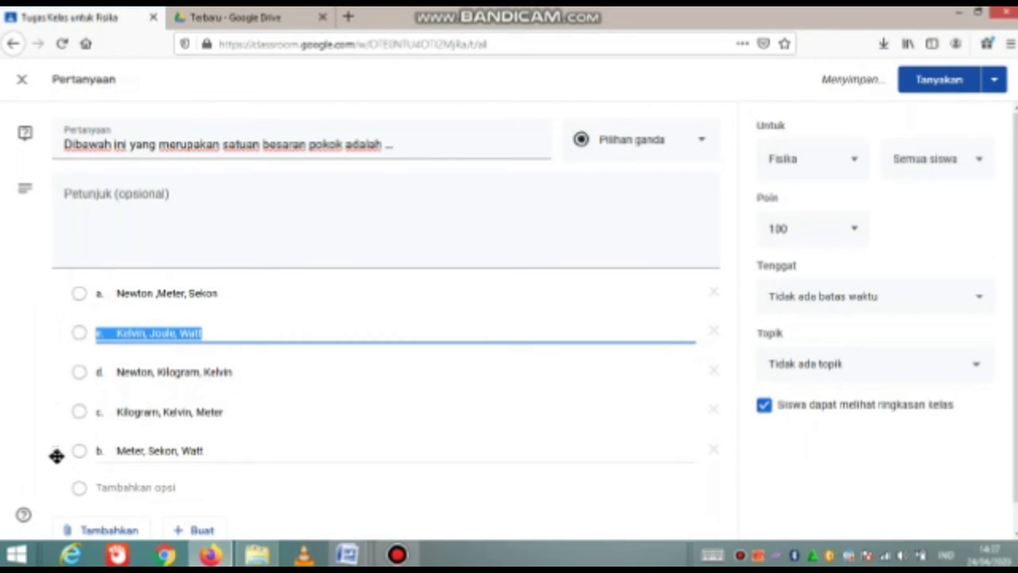
Reorder the pasted answer options so they run from a to e
left_click_drag(56, 454, 44, 341)
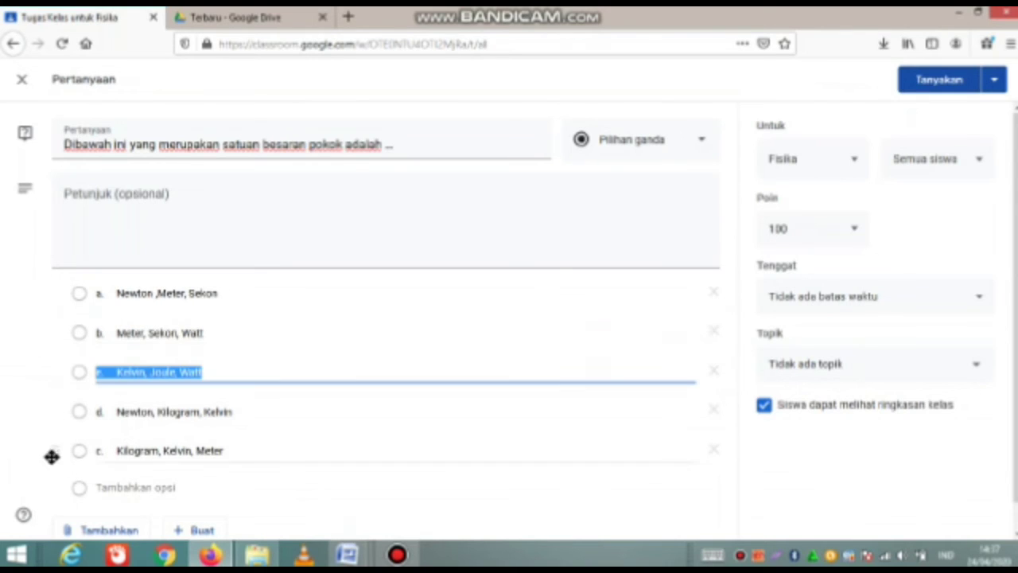
left_click_drag(54, 450, 48, 367)
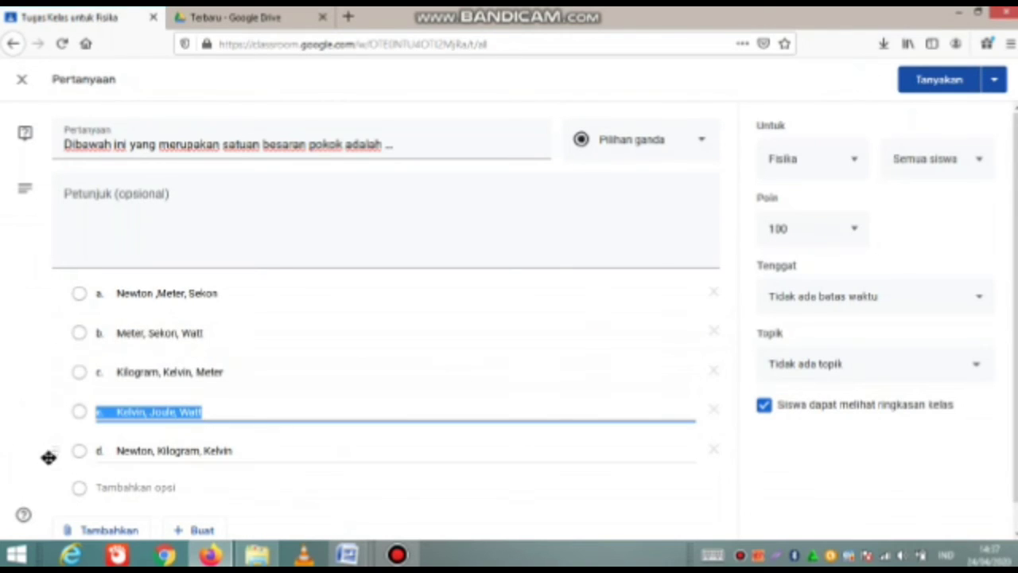
left_click_drag(51, 454, 55, 412)
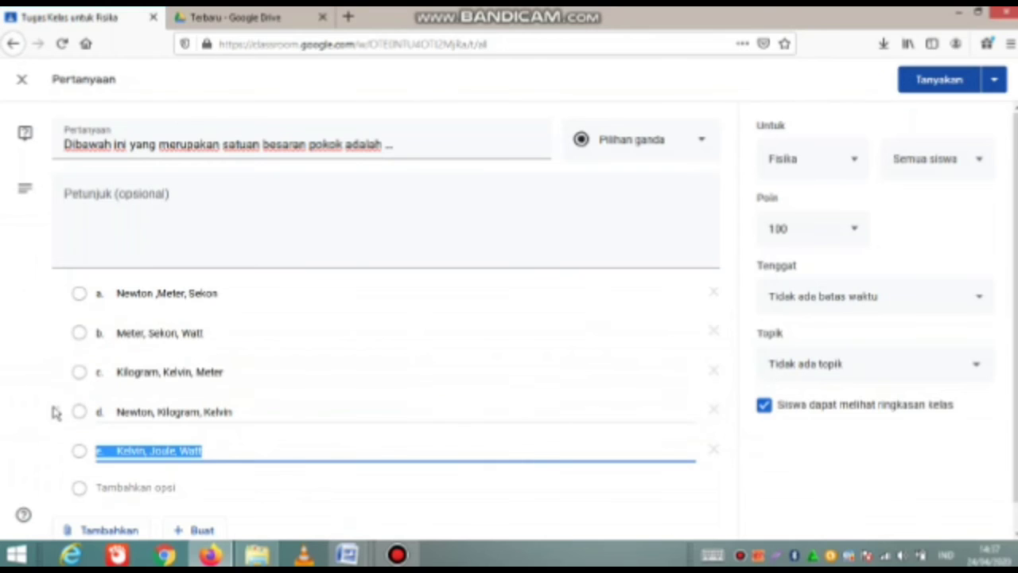
Remove the letter prefixes a. to e. and the spacing after them from all five answer options
left_click(105, 295)
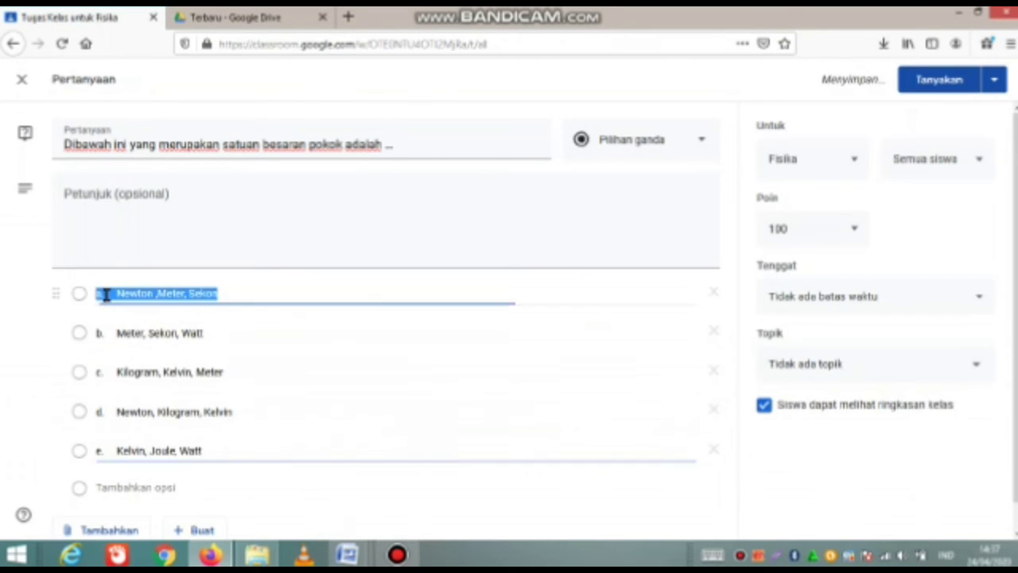
left_click(106, 295)
key("BackSpace")
key("BackSpace")
key("BackSpace")
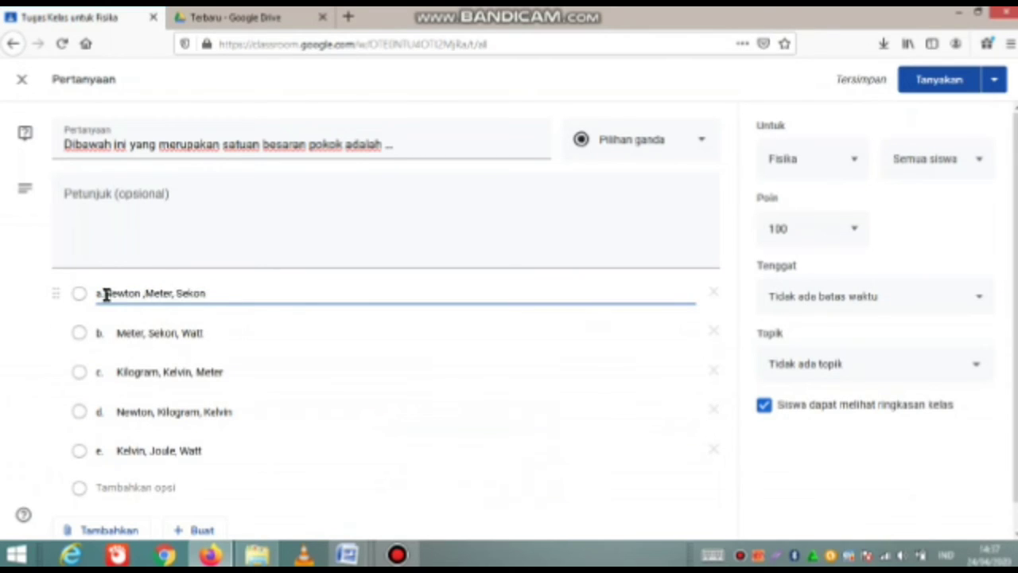
left_click(116, 334)
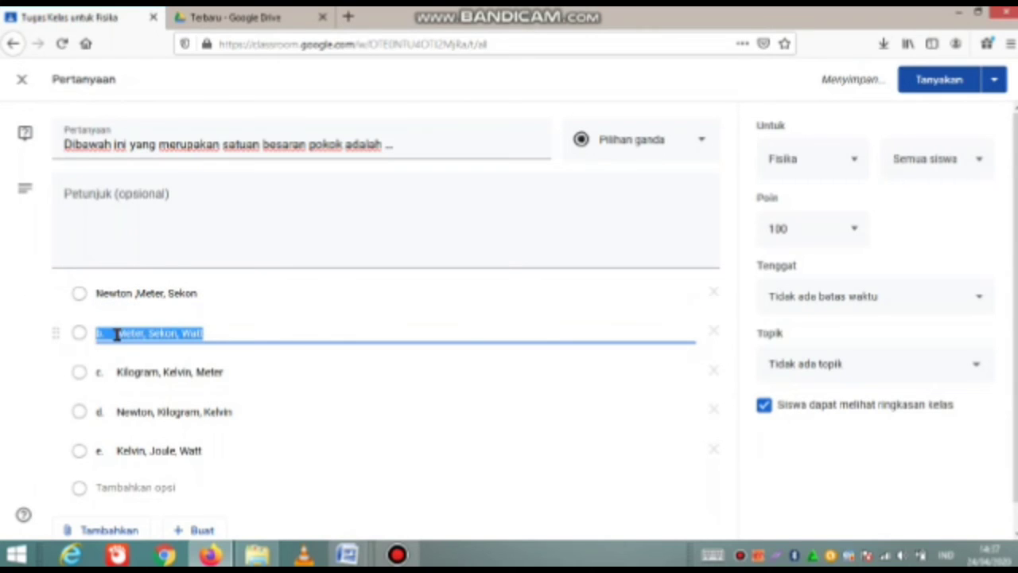
left_click(116, 334)
key("BackSpace")
key("BackSpace")
key("BackSpace")
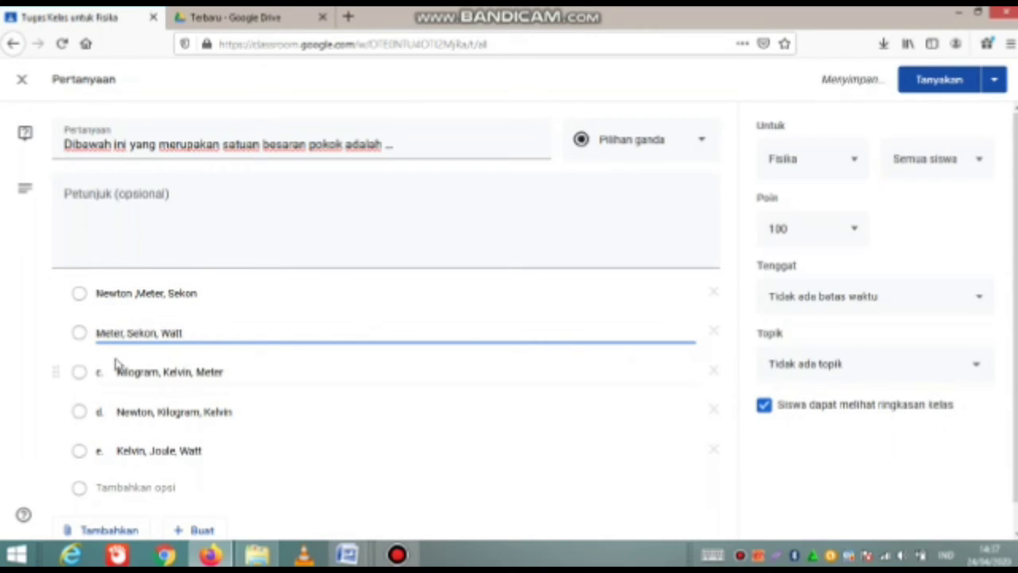
left_click(115, 370)
left_click(115, 371)
key("BackSpace")
key("BackSpace")
key("BackSpace")
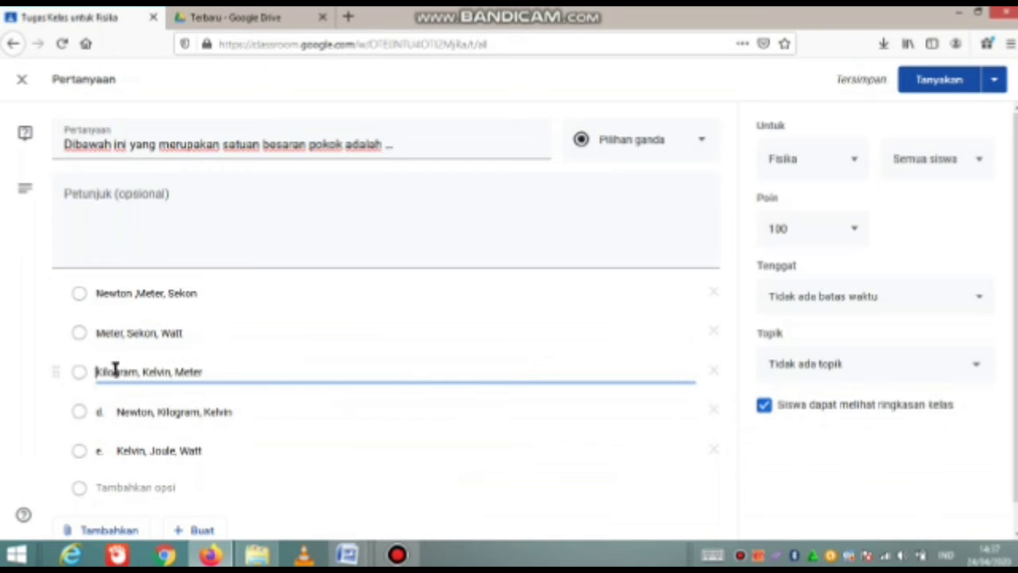
left_click(113, 414)
left_click(113, 413)
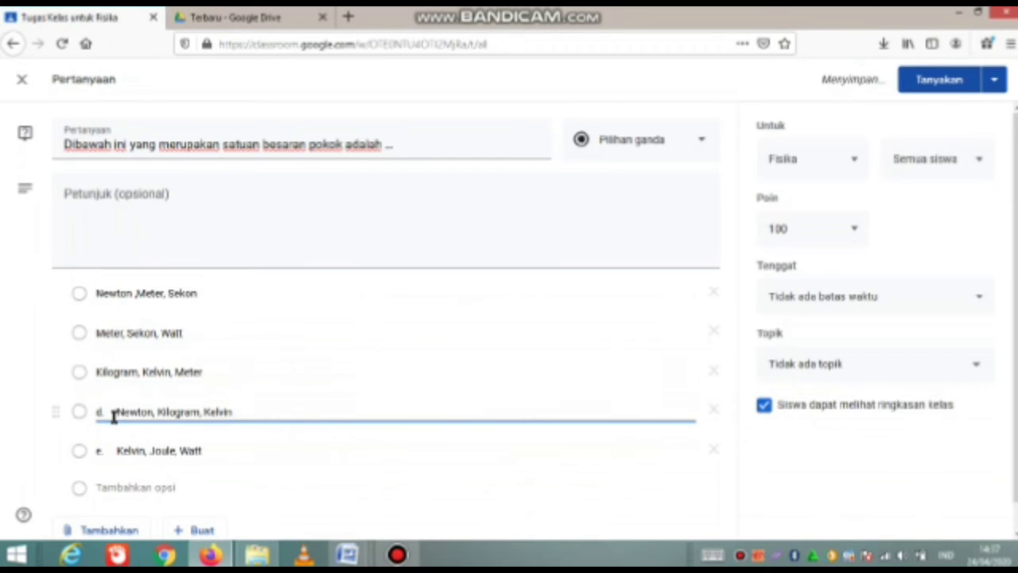
key("BackSpace")
key("BackSpace")
key("BackSpace")
left_click(113, 451)
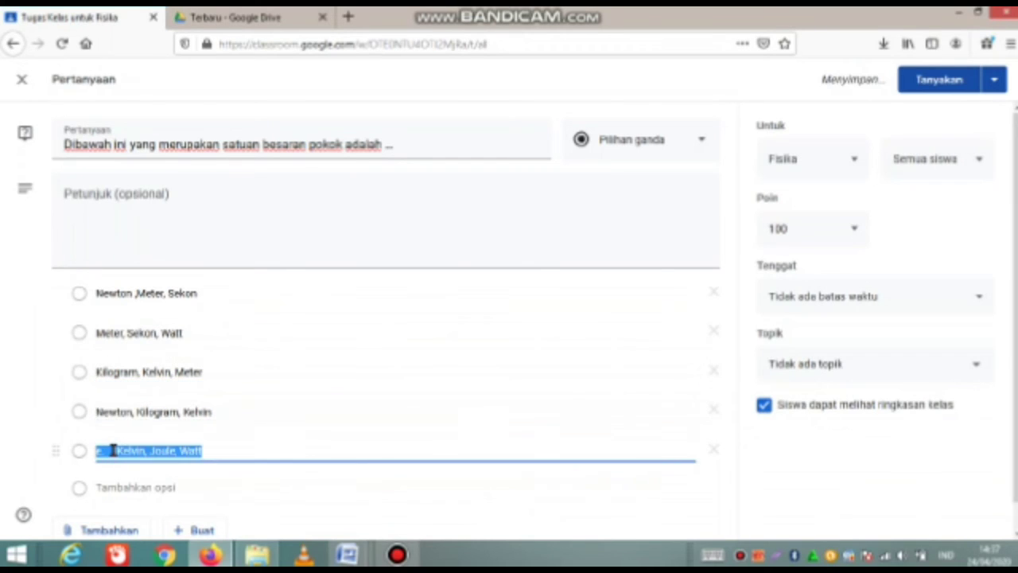
left_click(112, 450)
key("BackSpace")
key("BackSpace")
key("BackSpace")
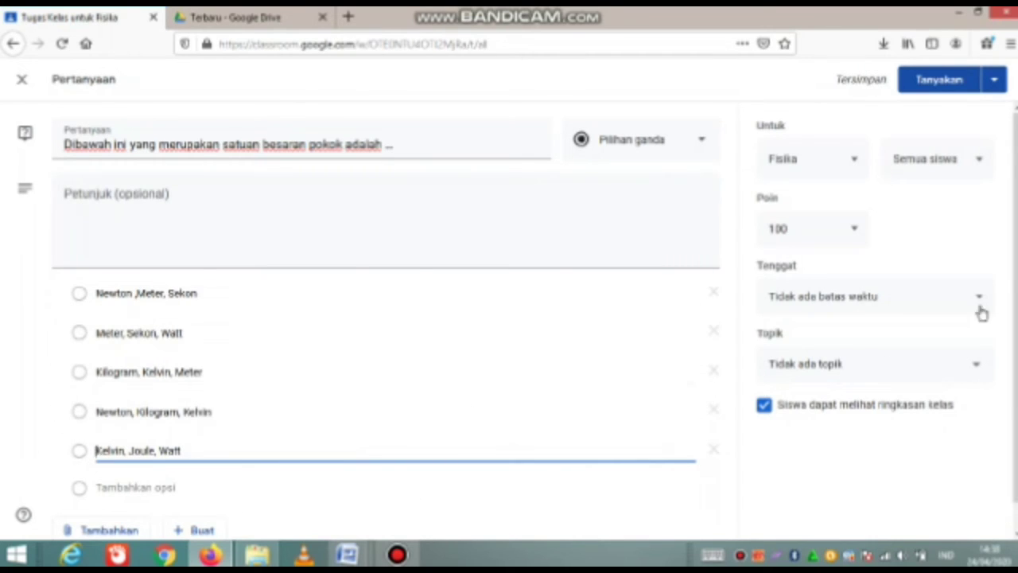
Check the question's due date and time settings and close them without setting a deadline
scroll(1010, 319, "down", 1)
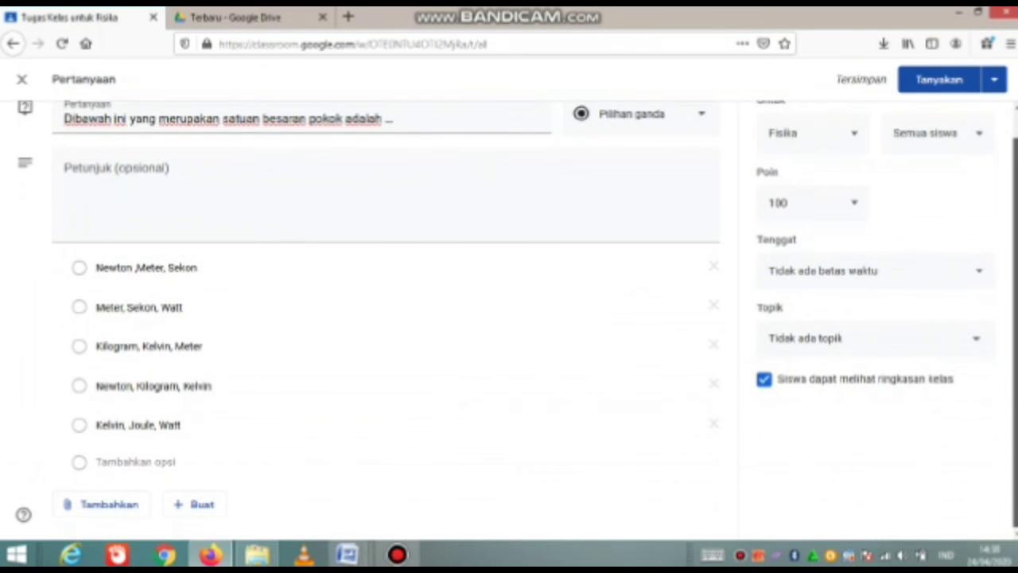
scroll(517, 317, "up", 1)
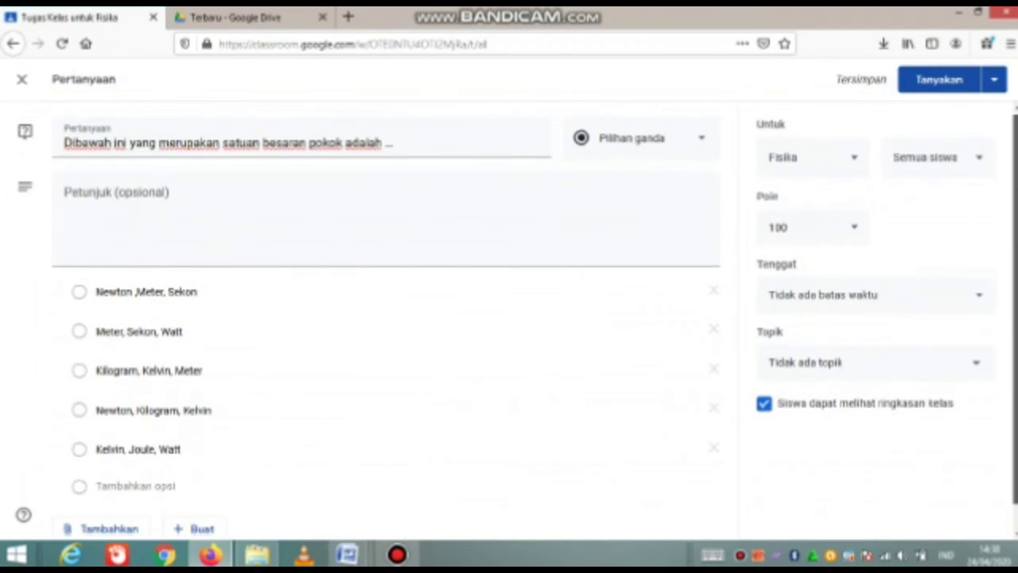
scroll(326, 254, "down", 1)
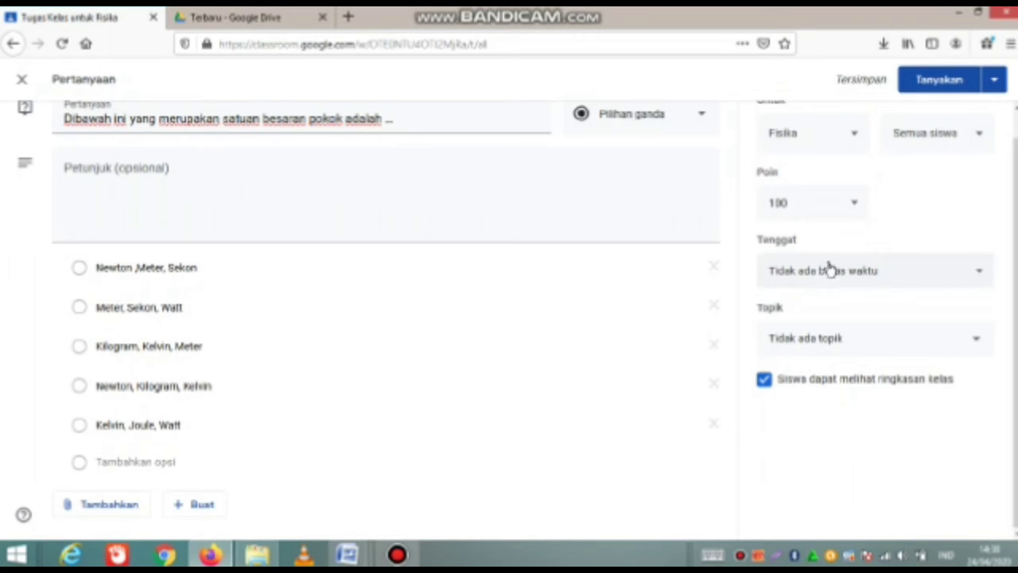
left_click(913, 272)
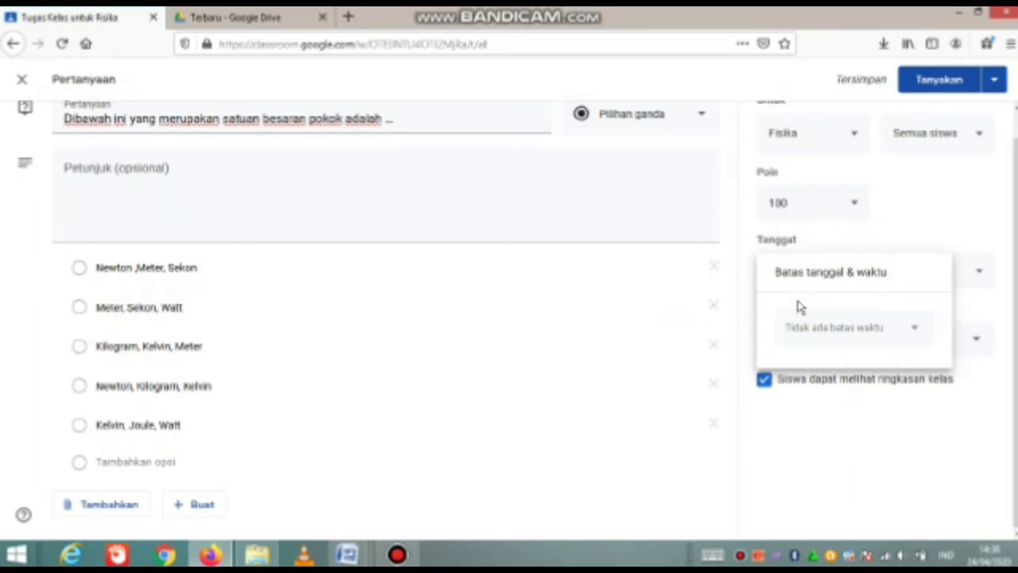
left_click(570, 338)
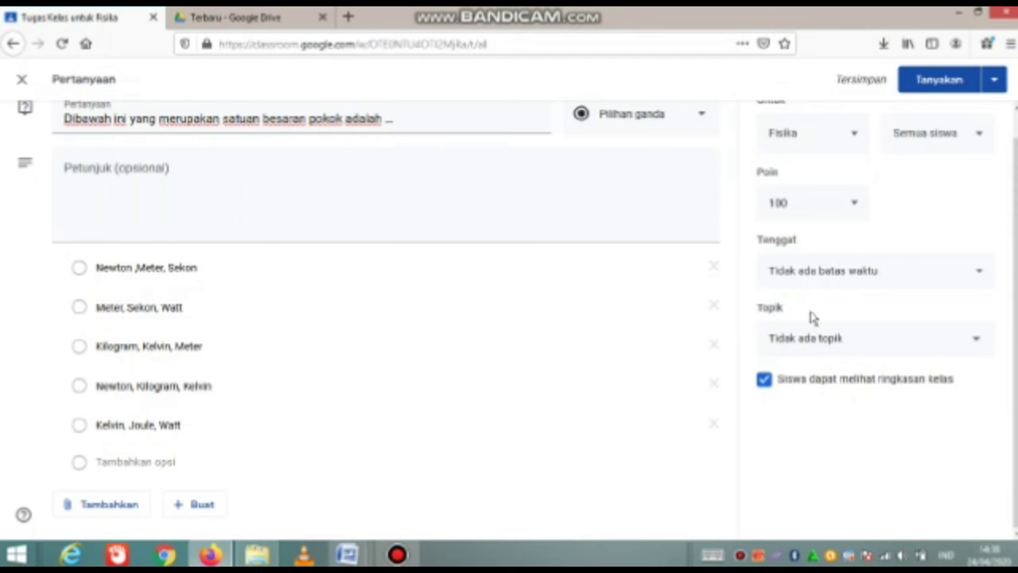
Post the multiple-choice question to the Fisika class and move it to the head of the "quiz 2" topic
left_click(925, 81)
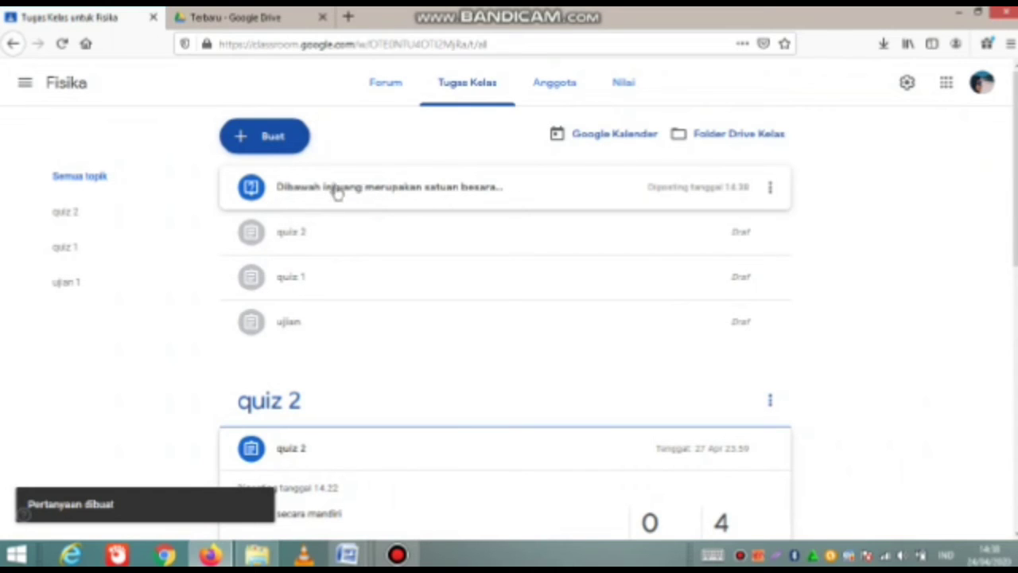
left_click(338, 192)
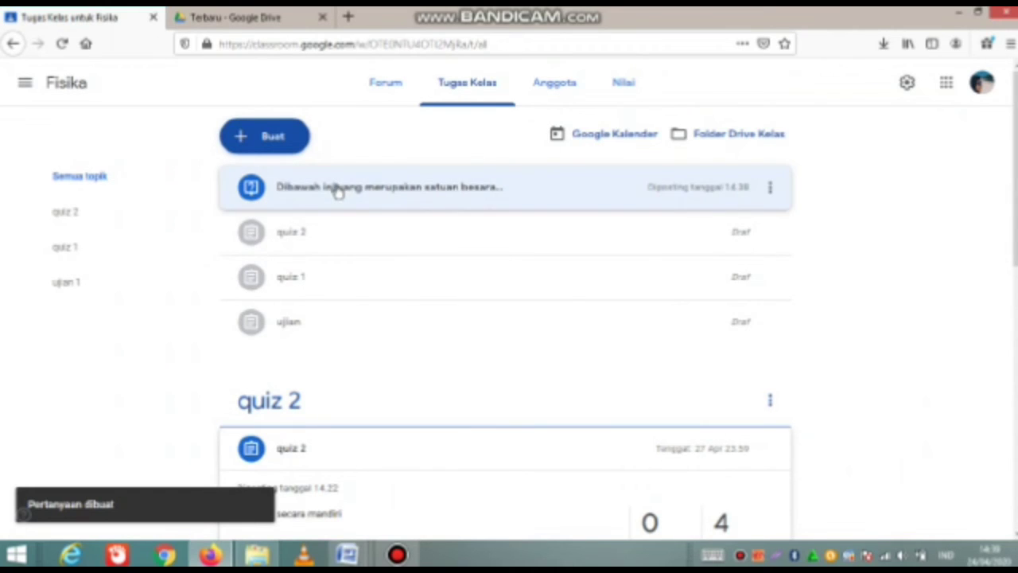
left_click_drag(338, 193, 348, 454)
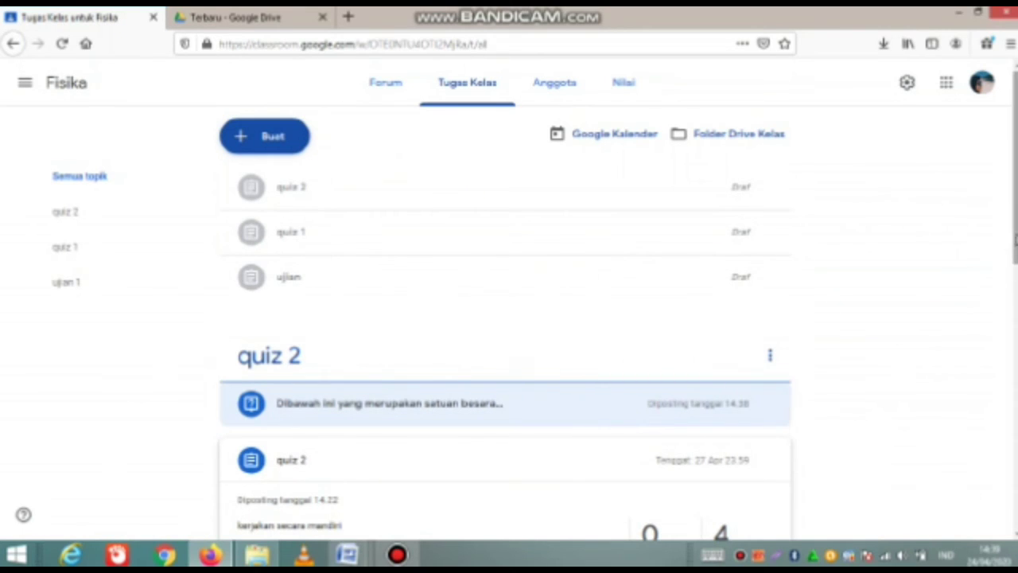
Start another question post ("Pertanyaan") in the Fisika class
mouse_move(1014, 239)
left_mouse_down()
mouse_move(981, 512)
mouse_move(1002, 482)
mouse_move(1014, 229)
left_mouse_up()
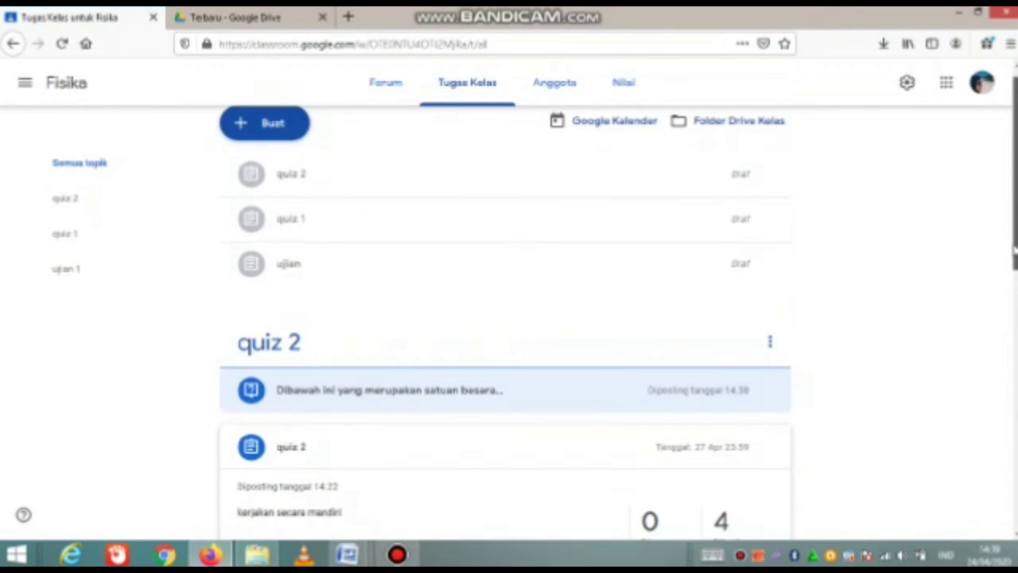
left_click(253, 140)
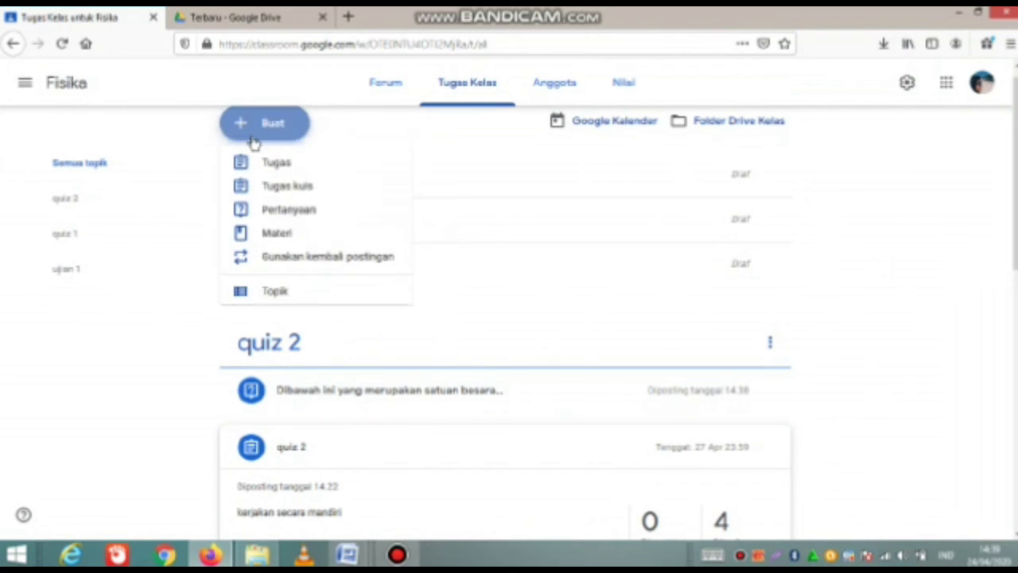
left_click(272, 211)
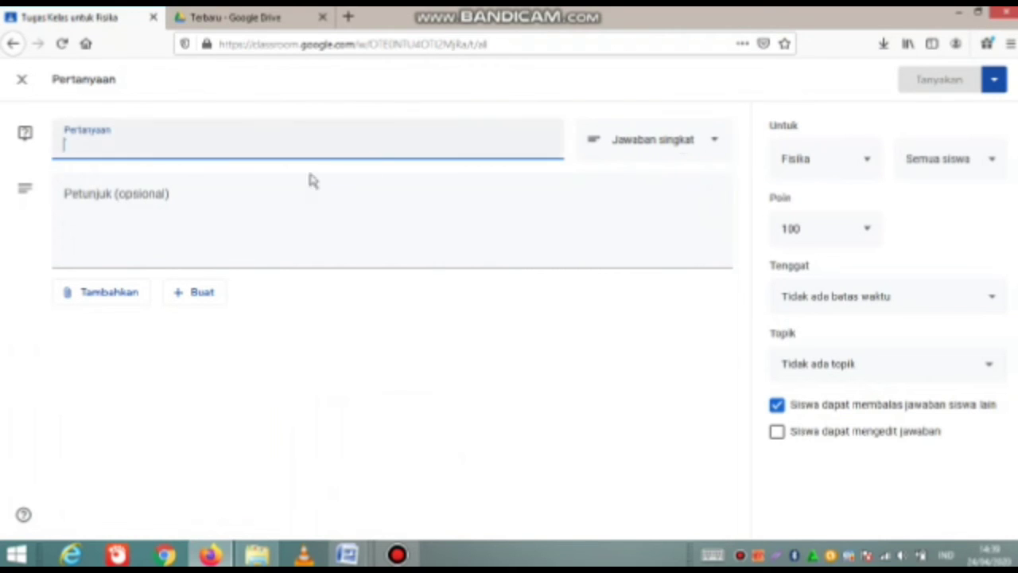
Copy question 2, "Sesuatu yang dapat digunakan sebagai pembanding dalam pengukuran adalah...", from the jawab singkat Word document into the question field, without its number
mouse_move(346, 554)
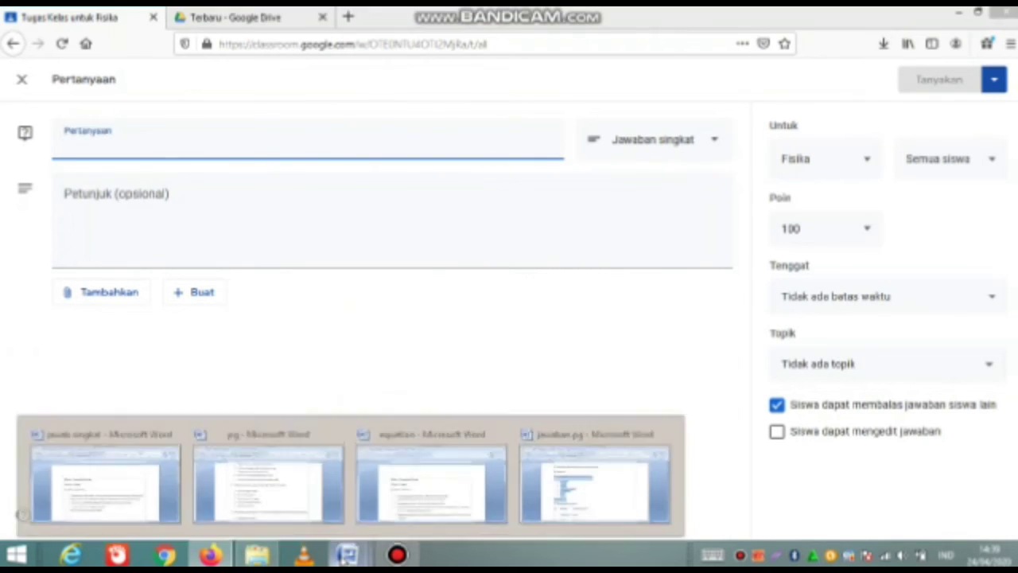
left_click(238, 512)
left_click(342, 553)
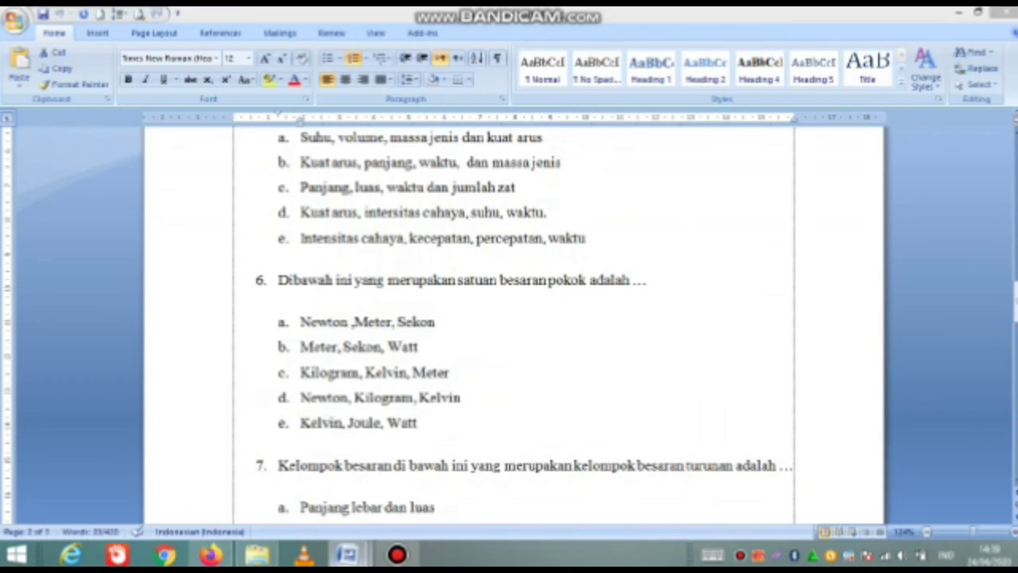
left_click(107, 481)
left_click(352, 381)
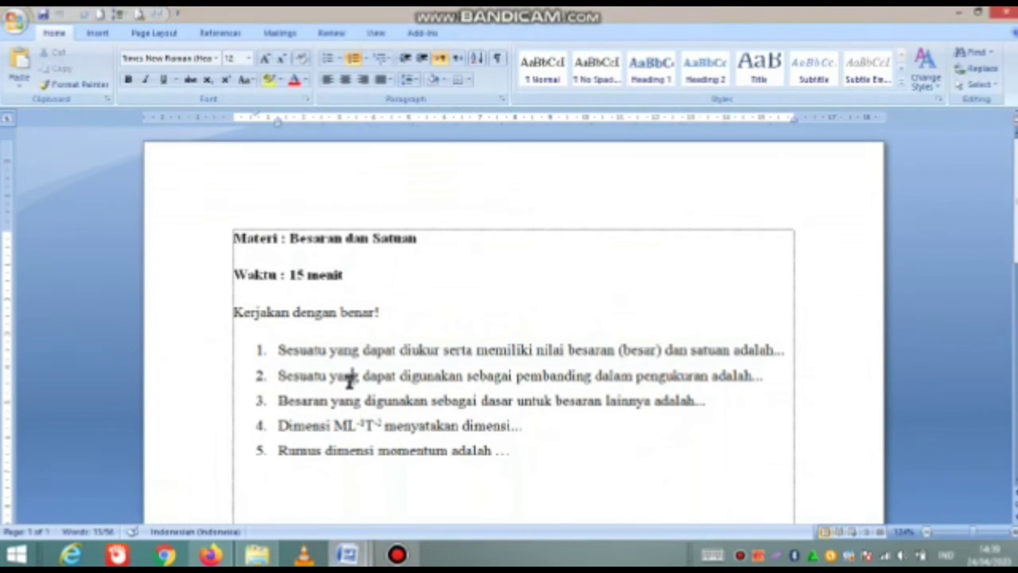
left_click_drag(278, 377, 766, 386)
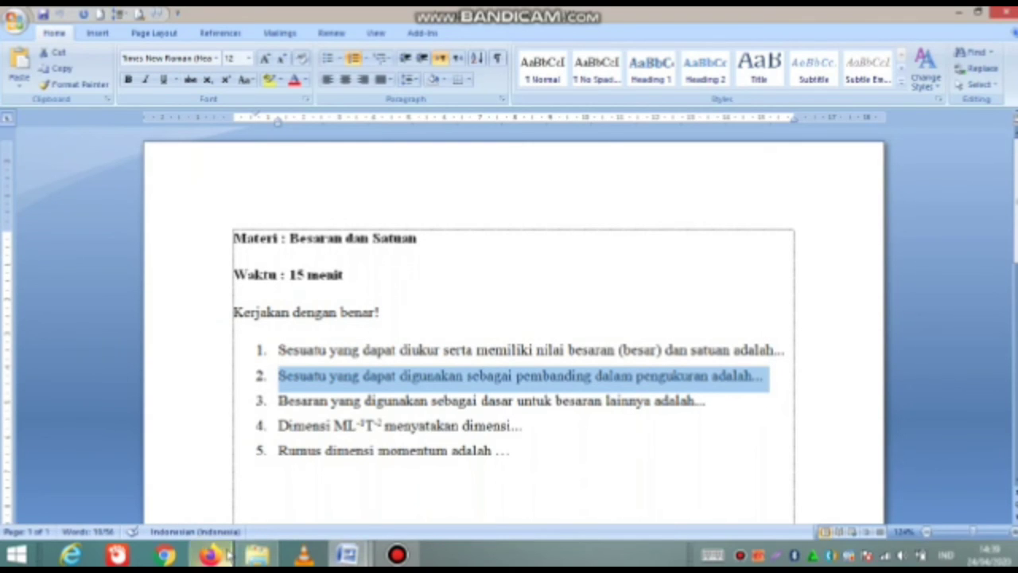
left_click(211, 555)
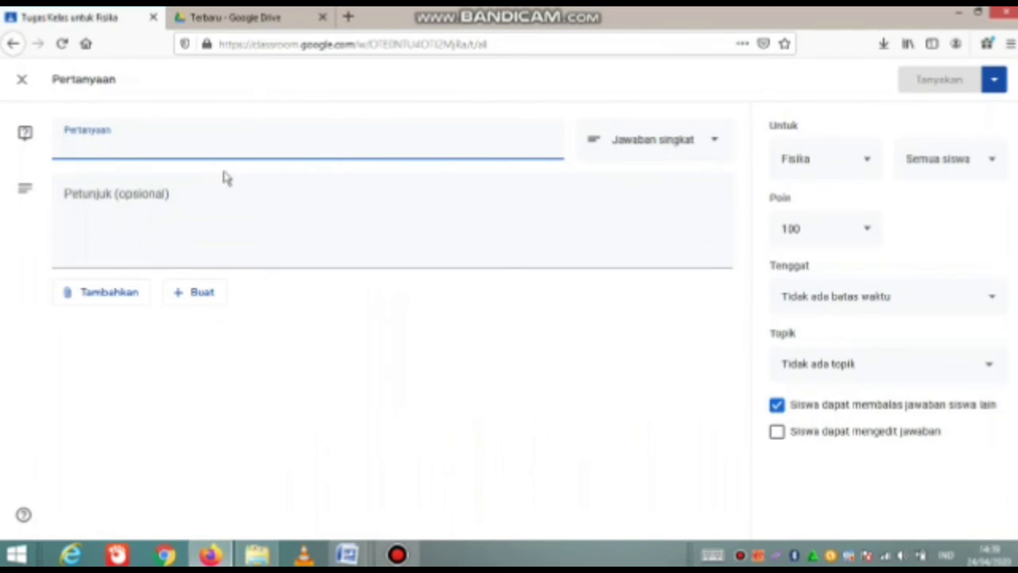
type("2.\tSesuatu yang dapat digunakan sebagai pembanding dalam pengukuran adalah...")
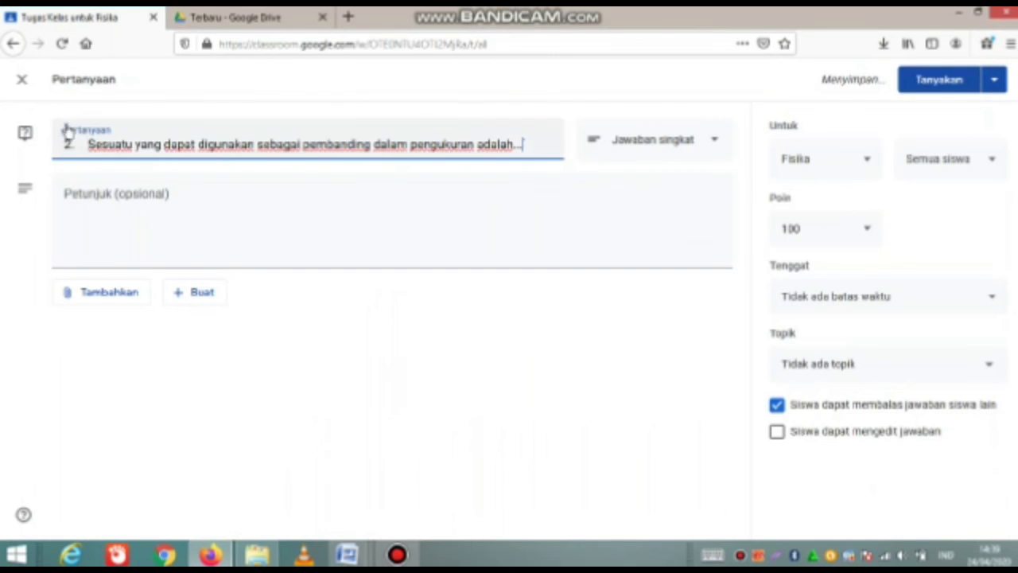
left_click(87, 144)
key("BackSpace")
key("BackSpace")
key("BackSpace")
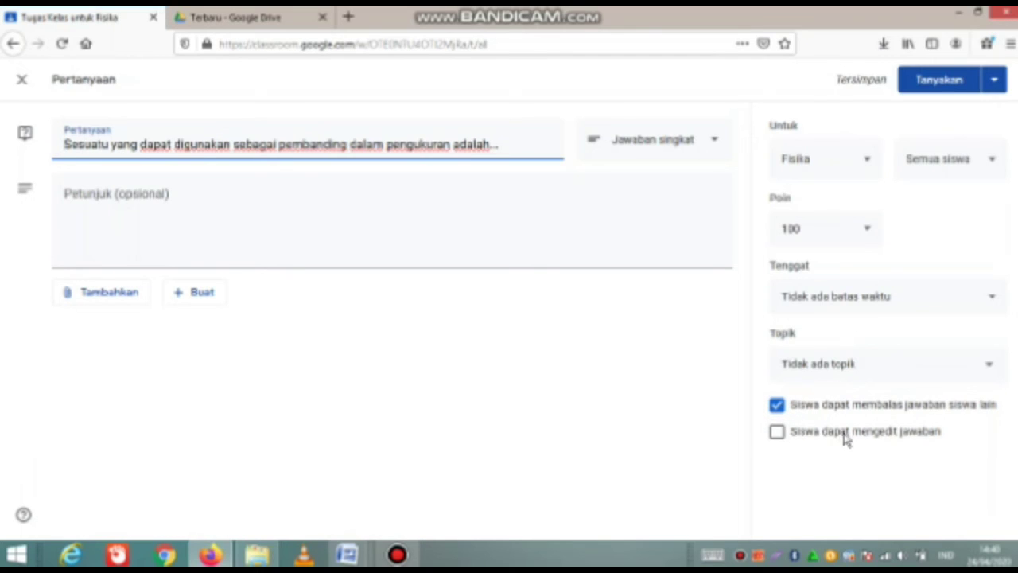
Post the short-answer question about the comparison used in measurement to all students of the Fisika class
left_click(939, 81)
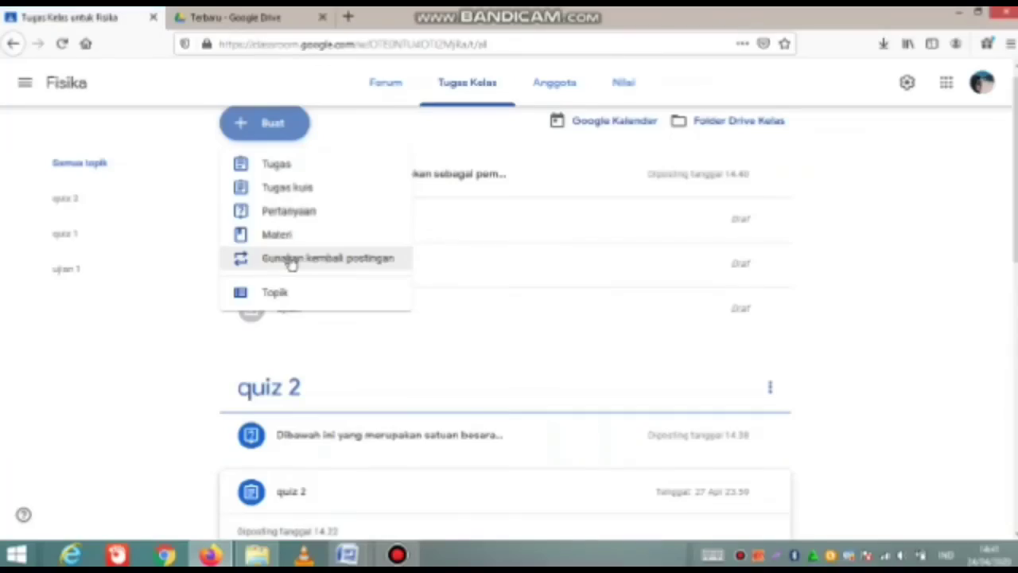
Reuse the published "quiz 2" assignment from the Fisika class as a new post, making new copies of all attachments
left_click(291, 259)
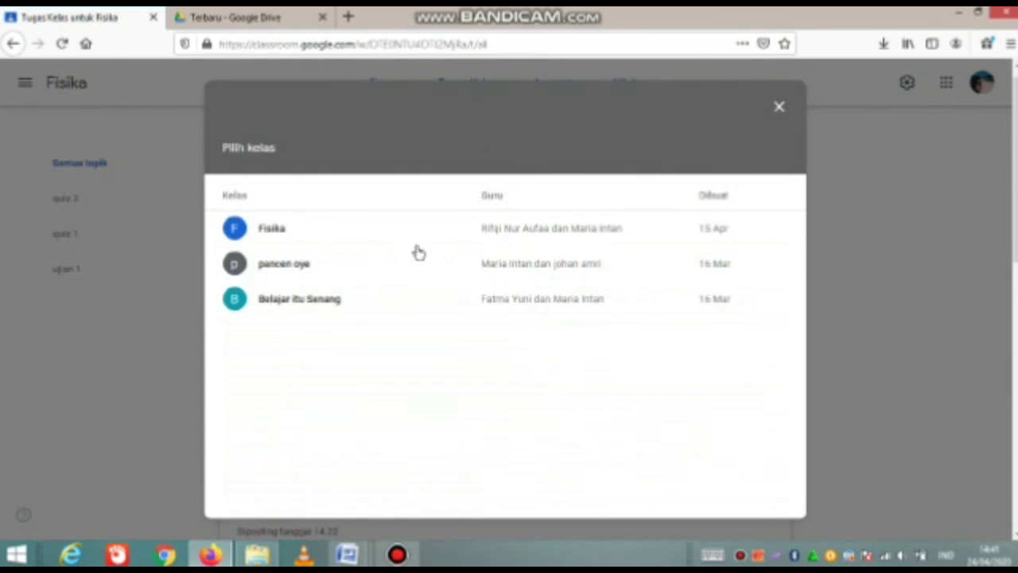
left_click(291, 240)
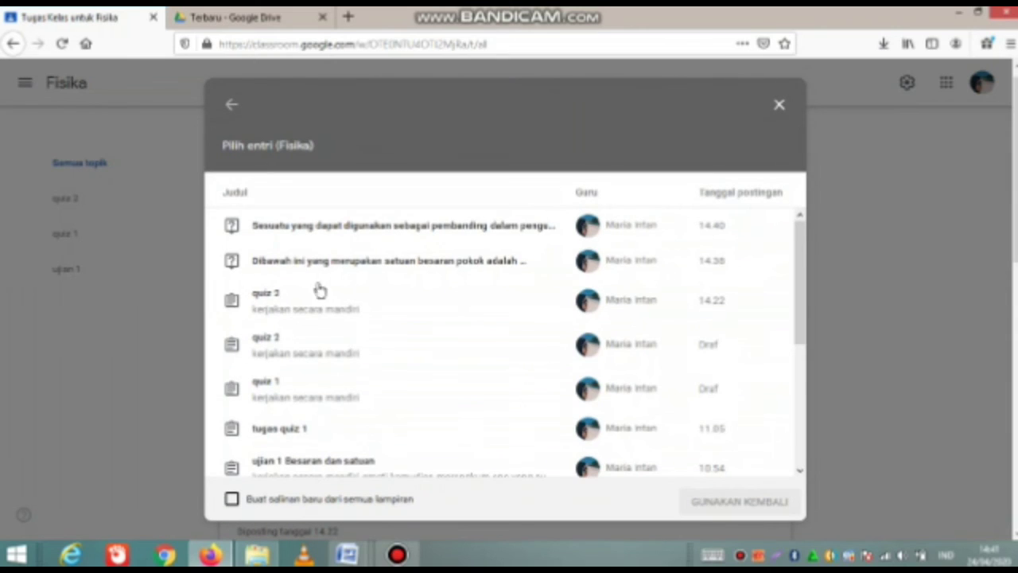
left_click(294, 310)
left_click(294, 310)
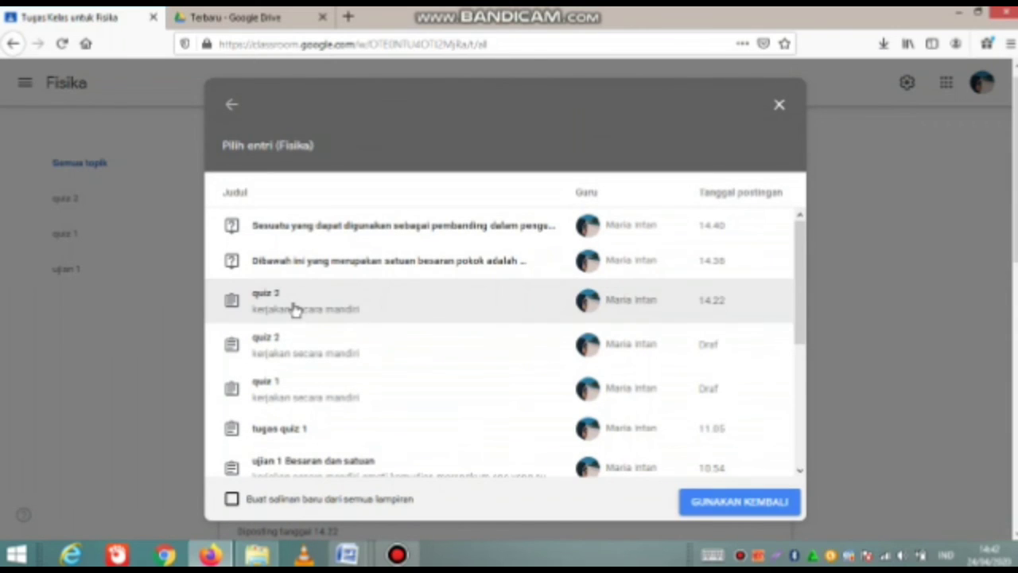
left_click(233, 499)
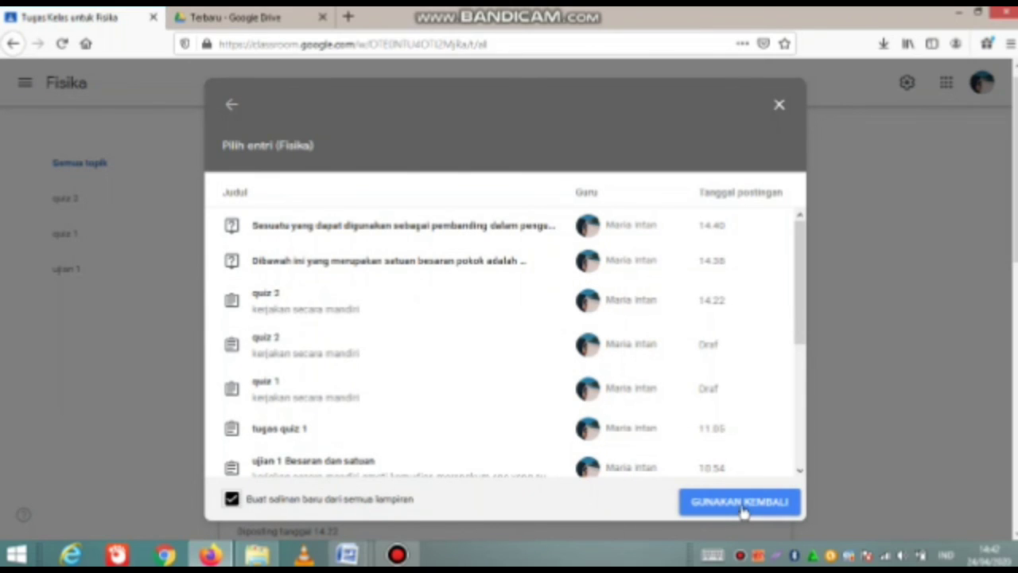
left_click(739, 507)
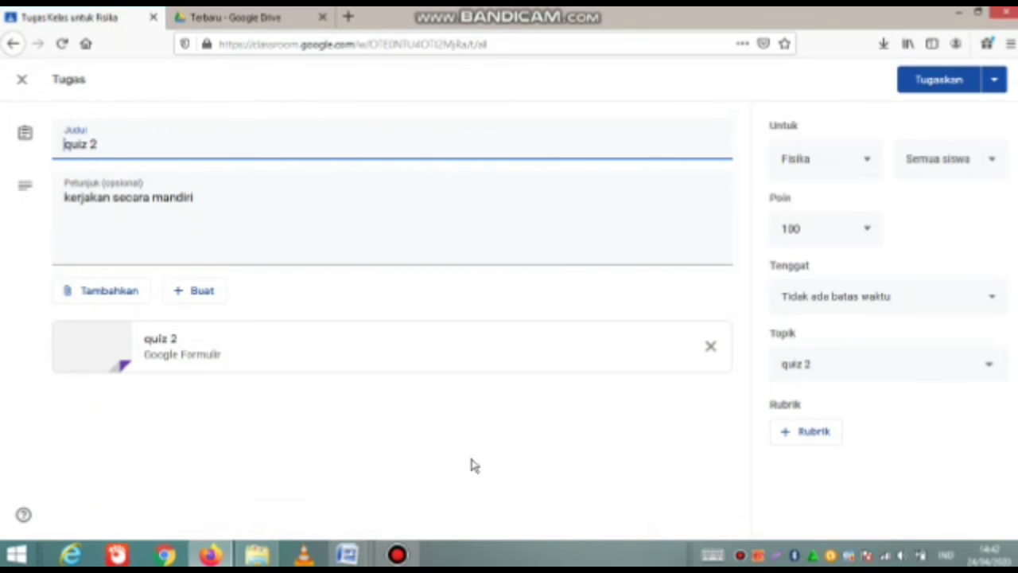
Add the class "Belajar itu Senang" as a recipient alongside Fisika and publish the reused quiz 2 assignment
left_click(858, 171)
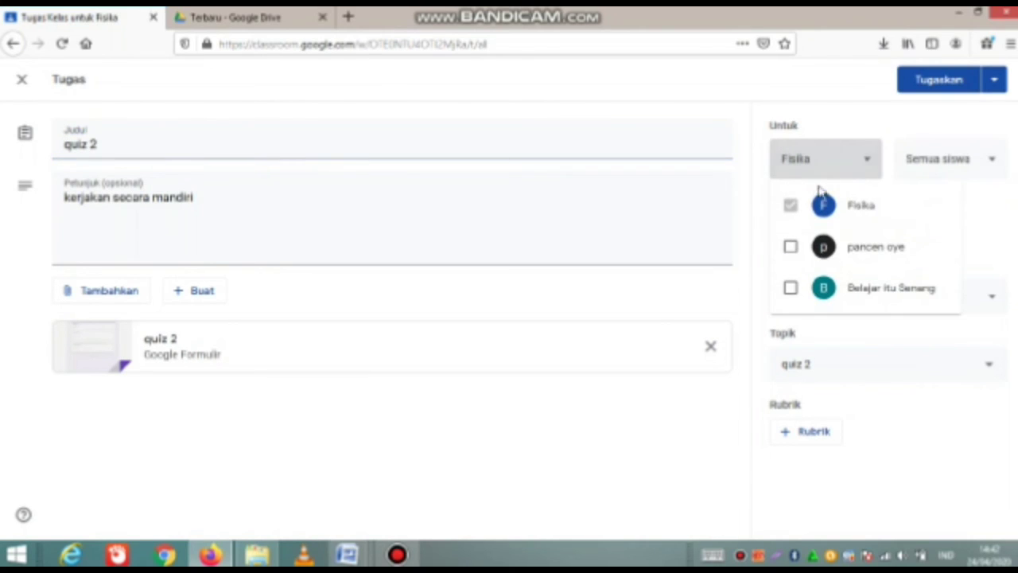
left_click(790, 290)
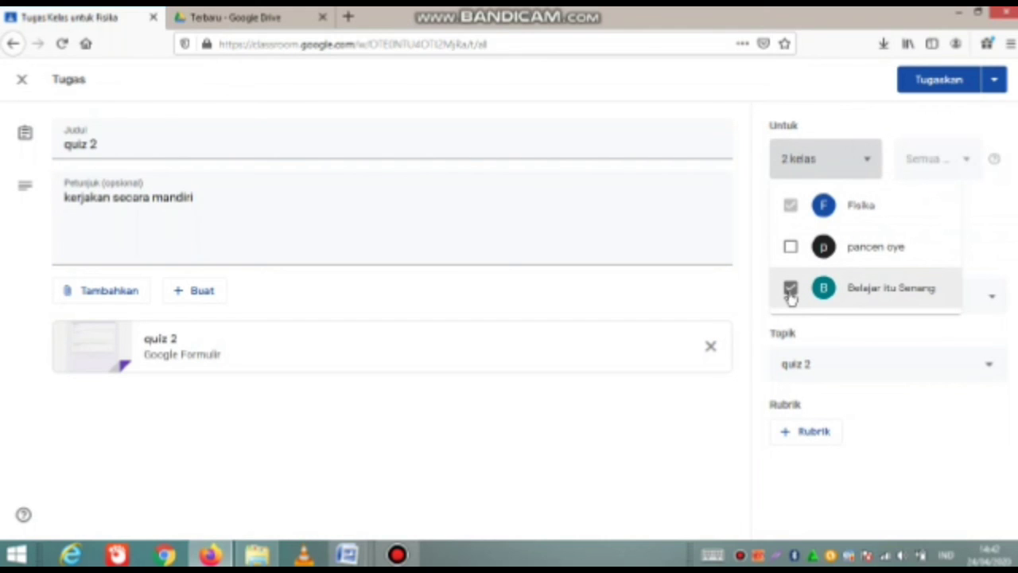
left_click(945, 86)
left_click(945, 85)
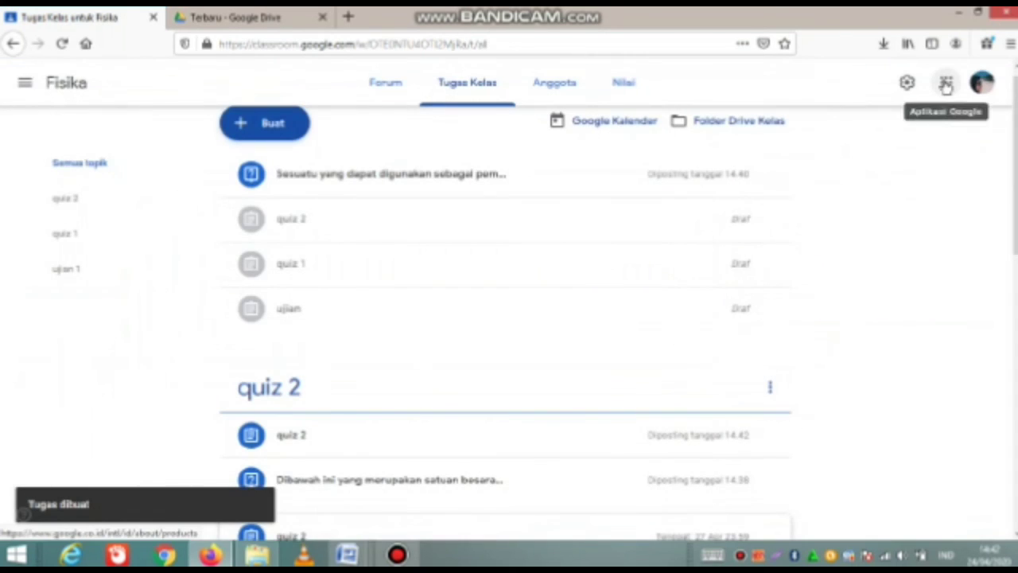
Move the short-answer question "Sesuatu yang dapat digunakan sebagai pem..." to the head of the "quiz 2" topic
left_click_drag(450, 186, 400, 397)
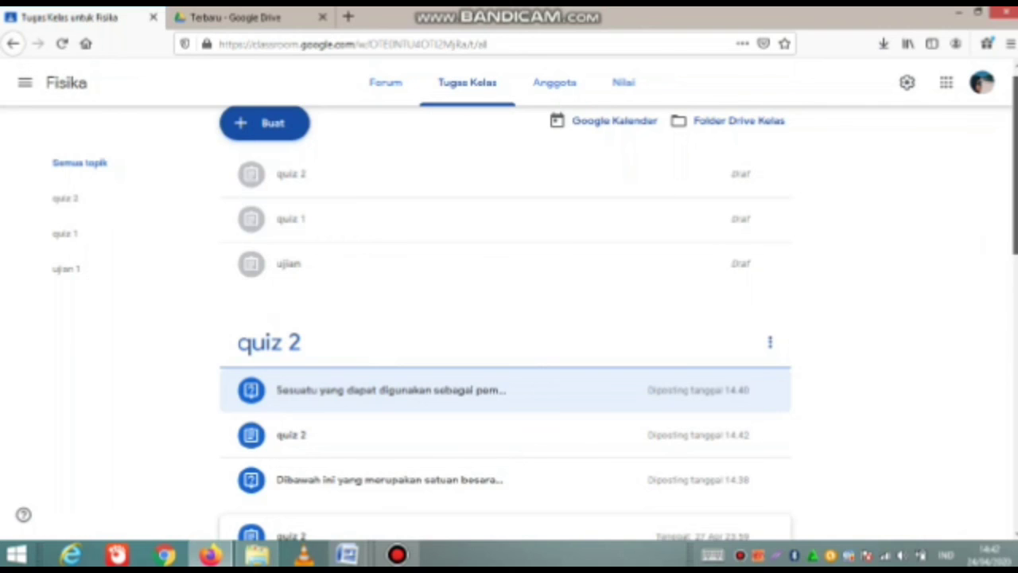
scroll(505, 318, "down", 3)
scroll(505, 318, "up", 4)
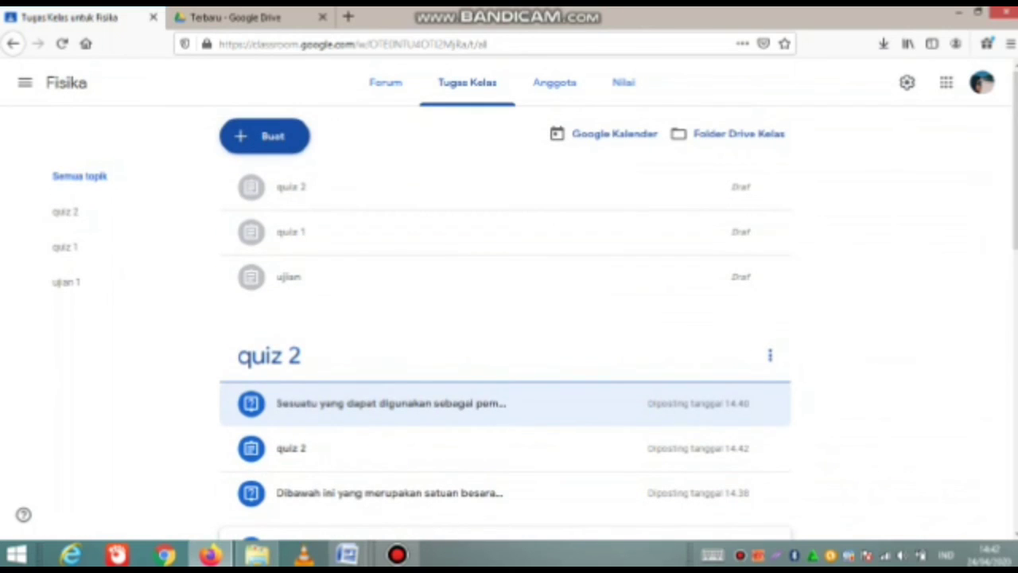
Create a new classwork topic named "tugas satuan" in the Fisika class
left_click(262, 146)
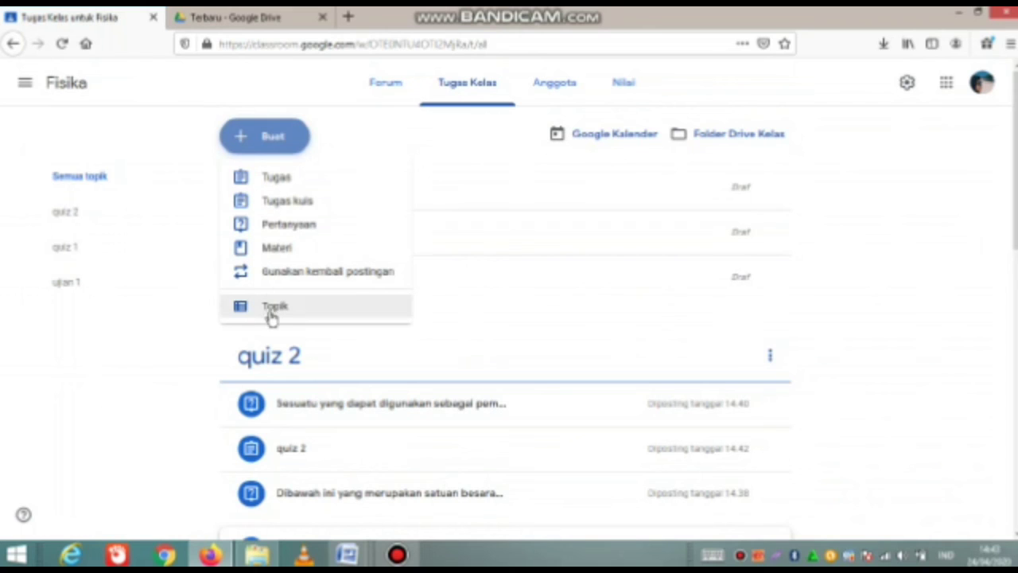
left_click(274, 309)
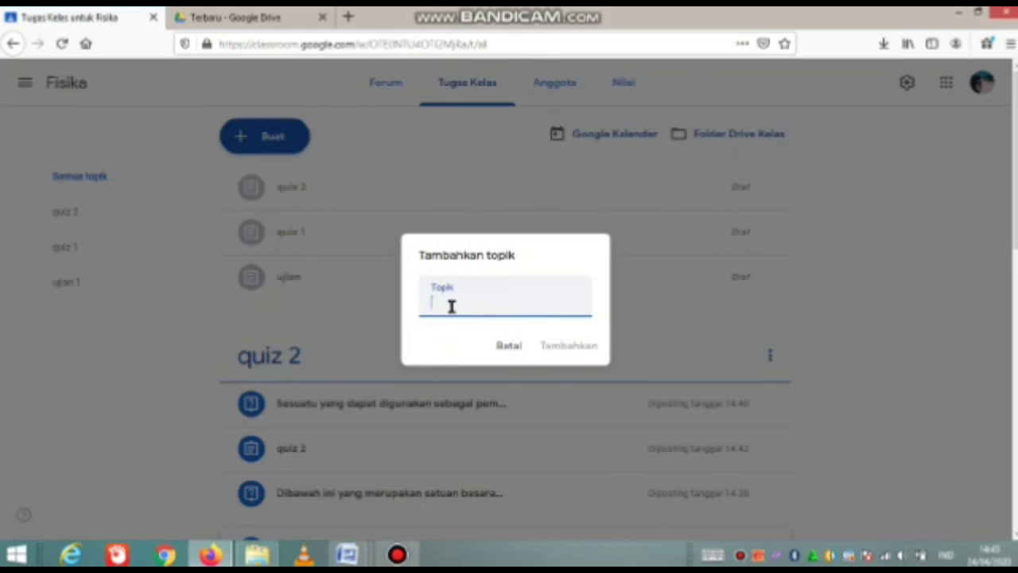
type("uj")
key("BackSpace")
key("BackSpace")
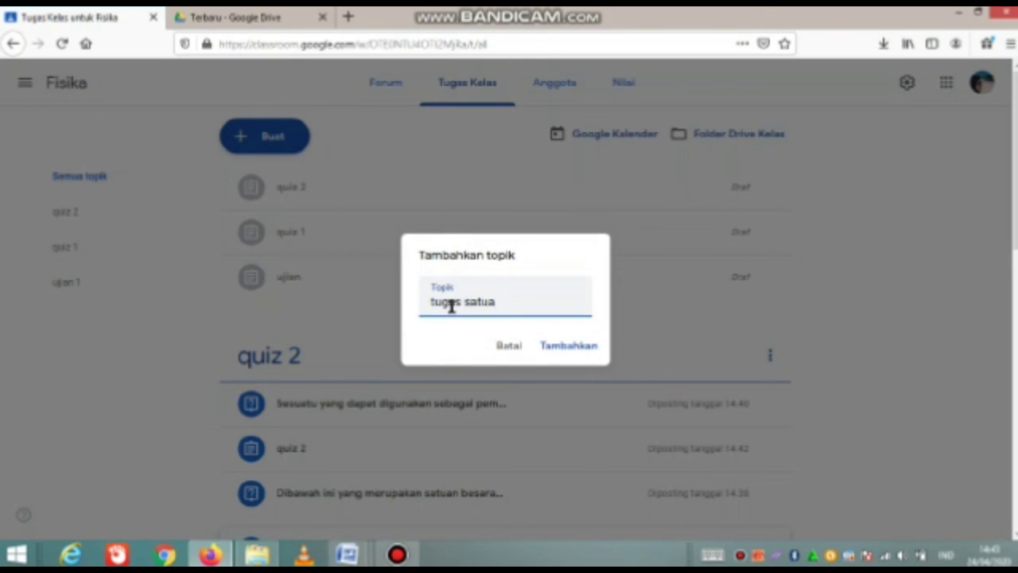
left_click(565, 347)
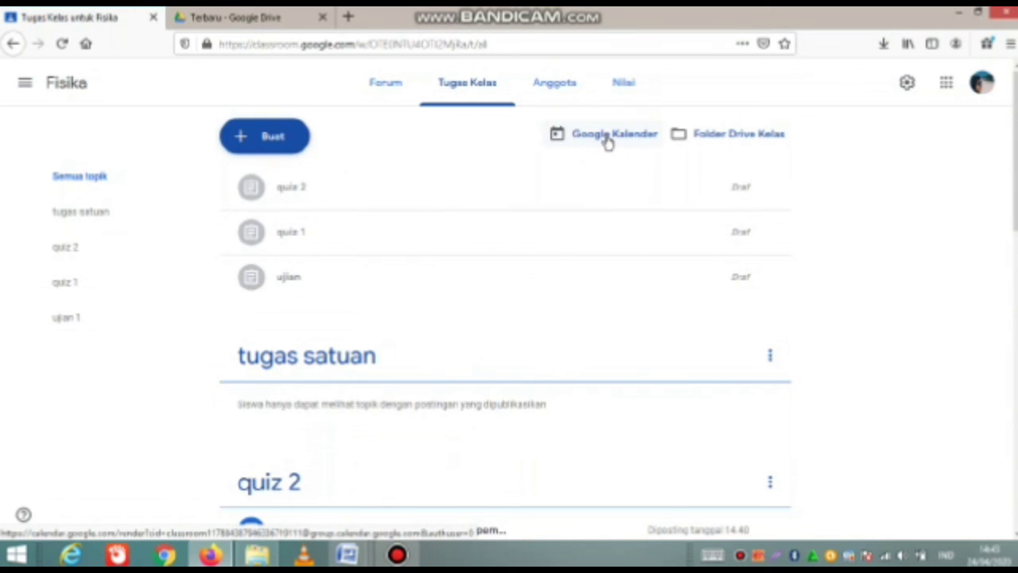
Open the class's Google Calendar, view the details of Thursday, April 23's assignment event, and display Monday, April 20
left_click(607, 142)
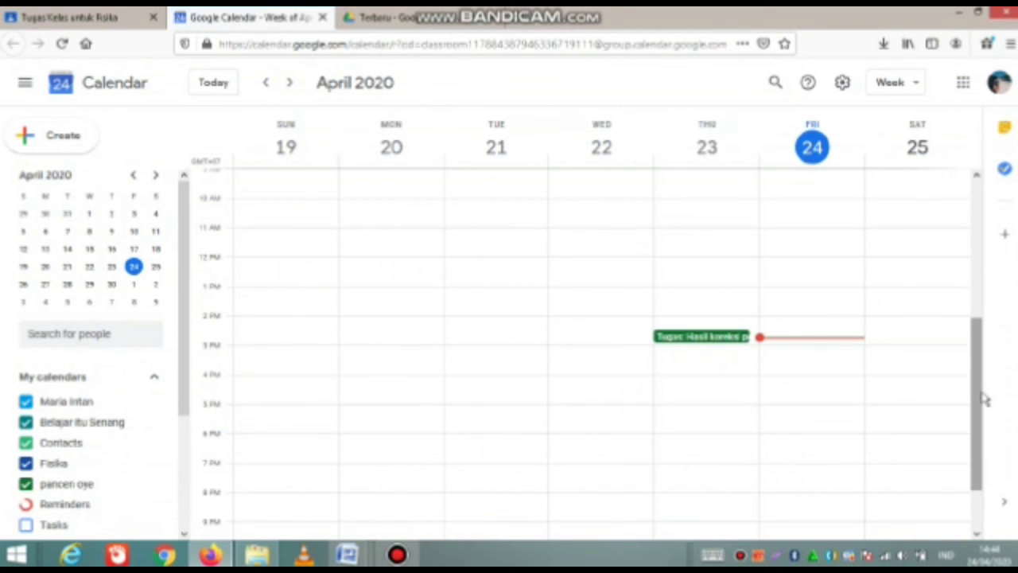
left_click_drag(982, 416, 981, 379)
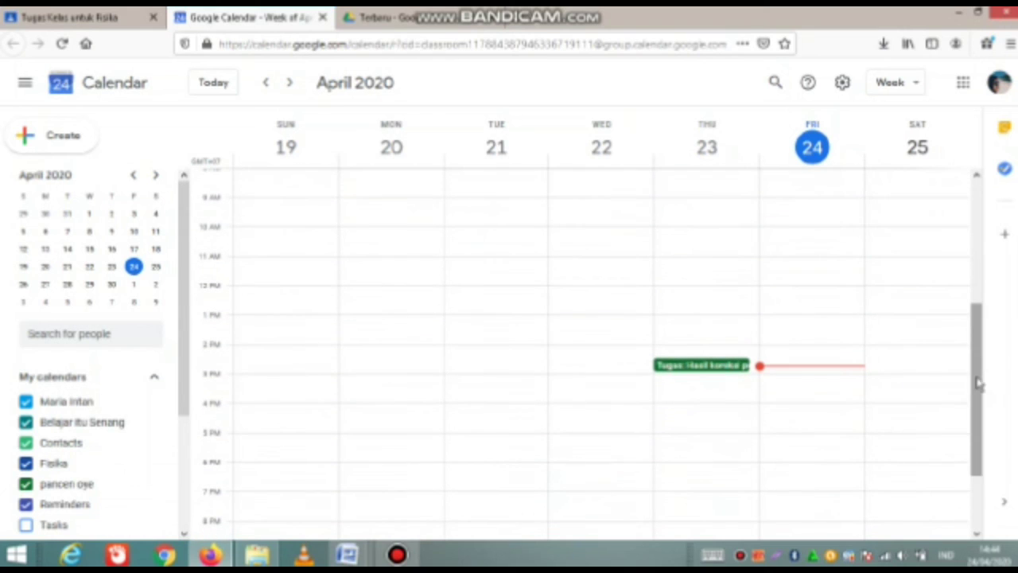
left_click(680, 374)
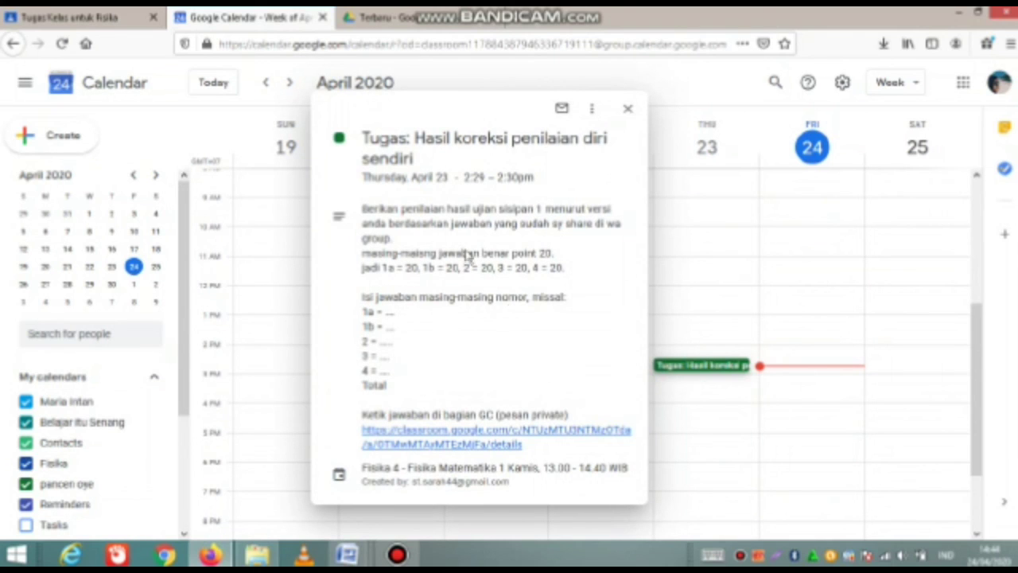
left_click(625, 111)
left_click(382, 155)
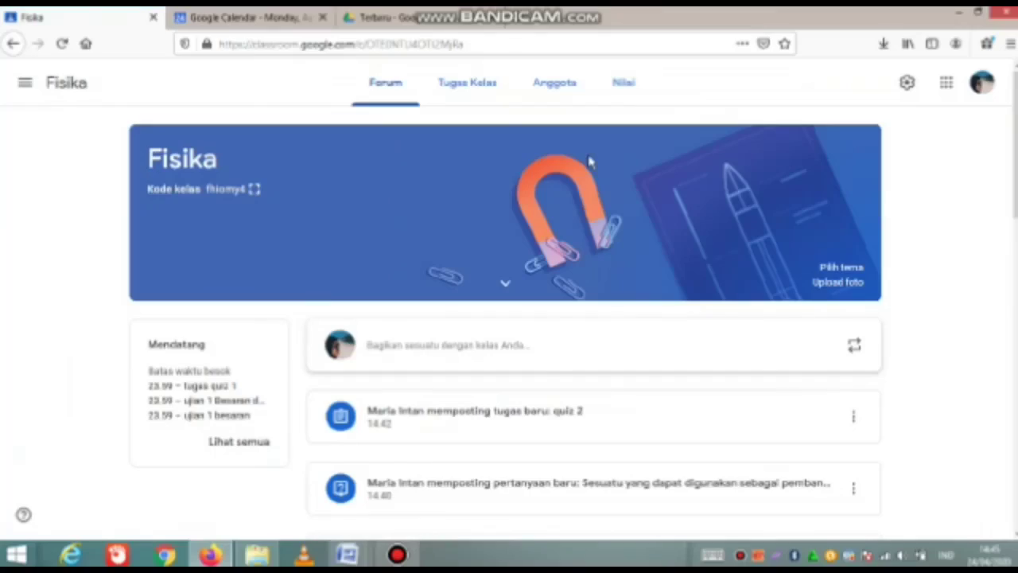
Look through the Fisika class forum posts and the full list of assignments to review, ending back at the forum
scroll(961, 223, "down", 3)
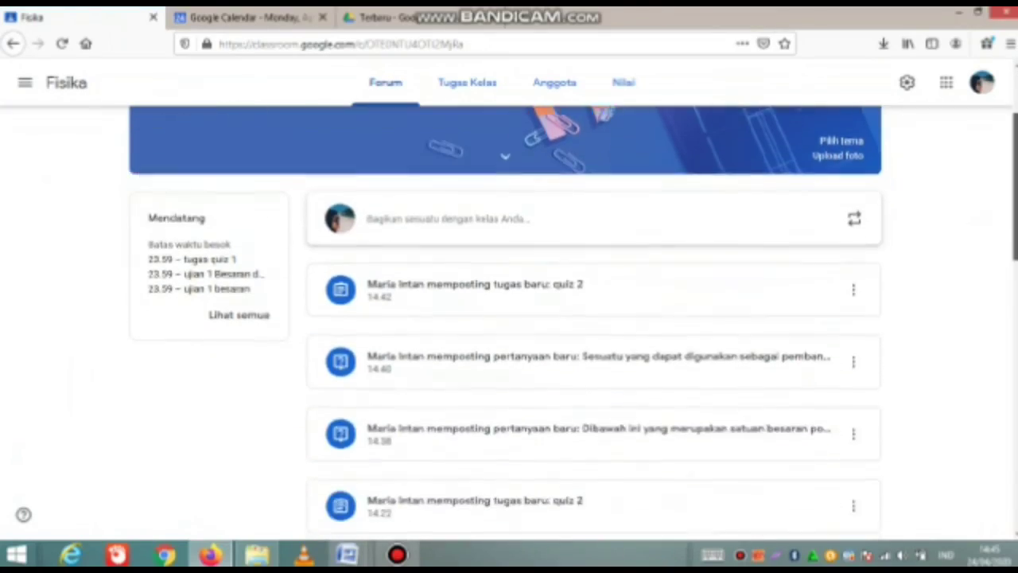
scroll(594, 319, "down", 4)
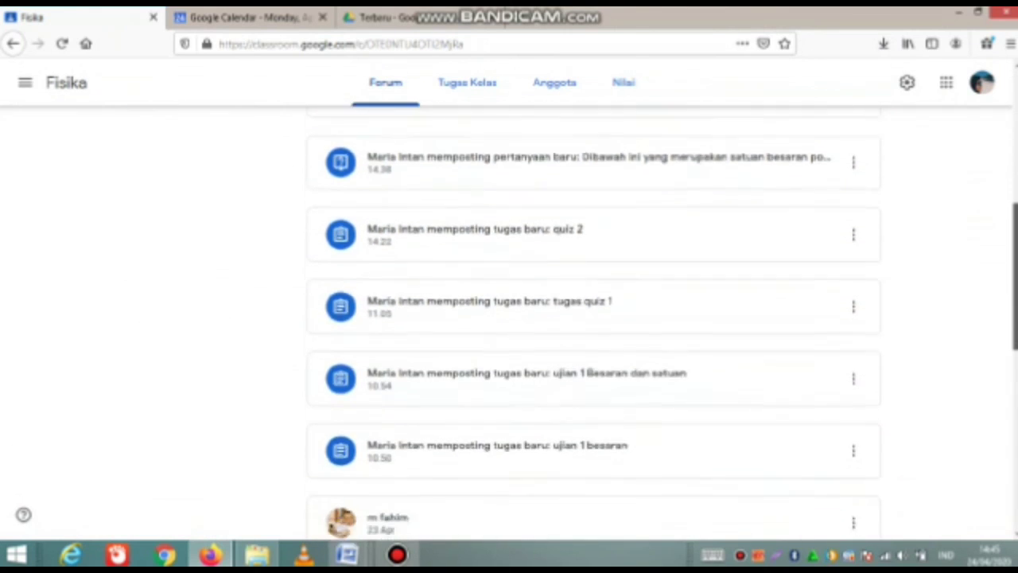
scroll(893, 229, "up", 6)
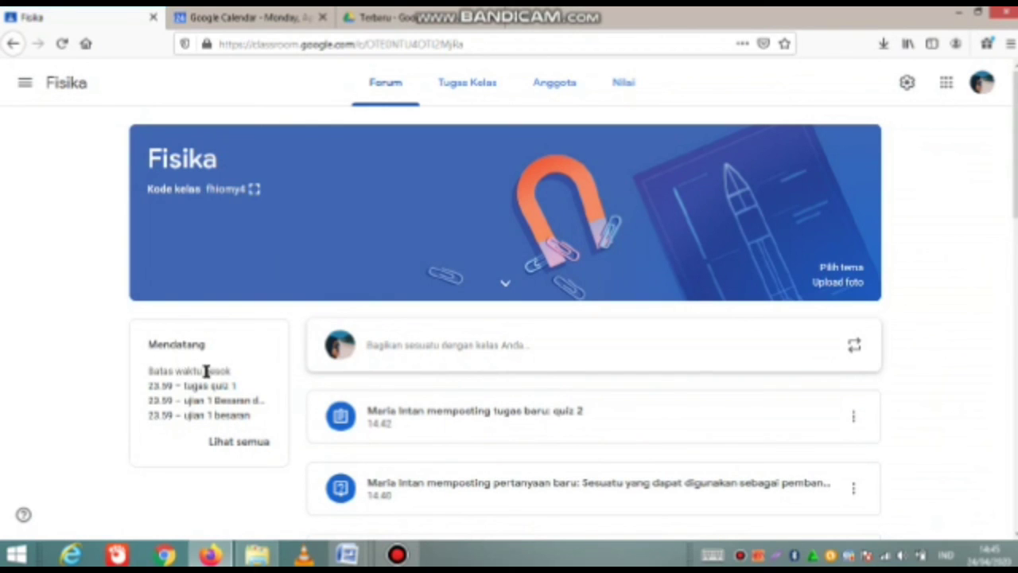
left_click(220, 446)
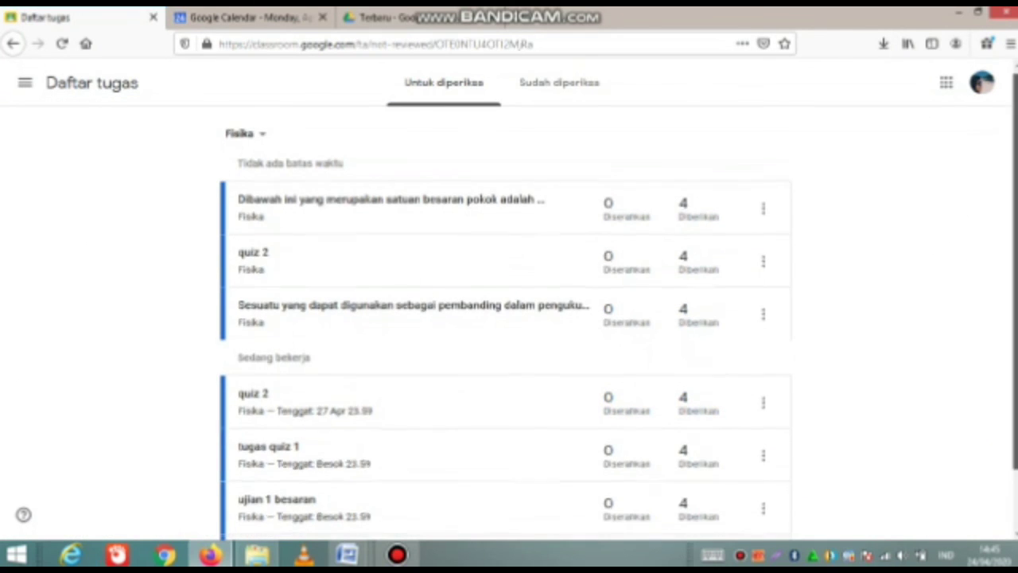
scroll(994, 319, "down", 2)
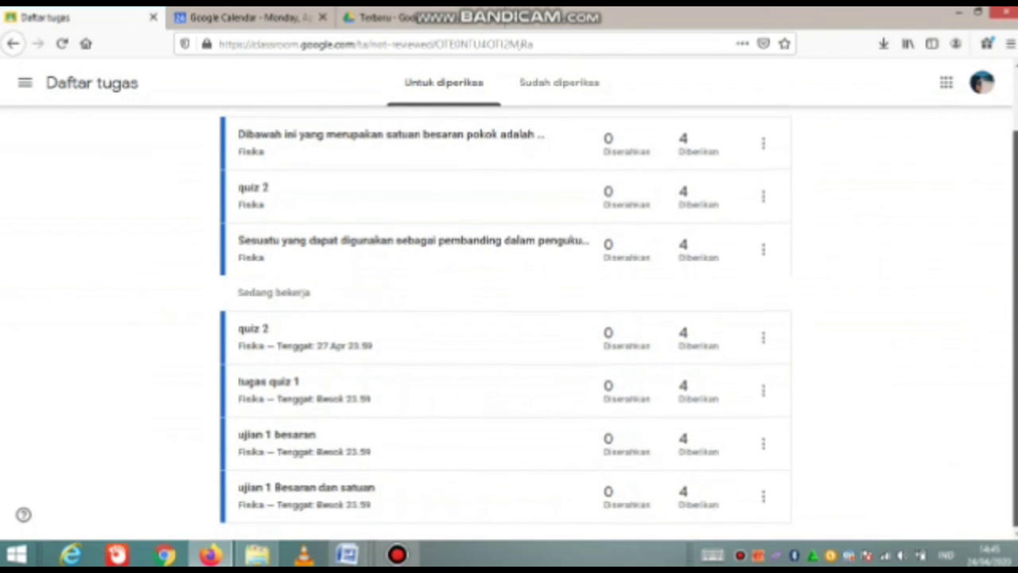
scroll(1010, 230, "up", 1)
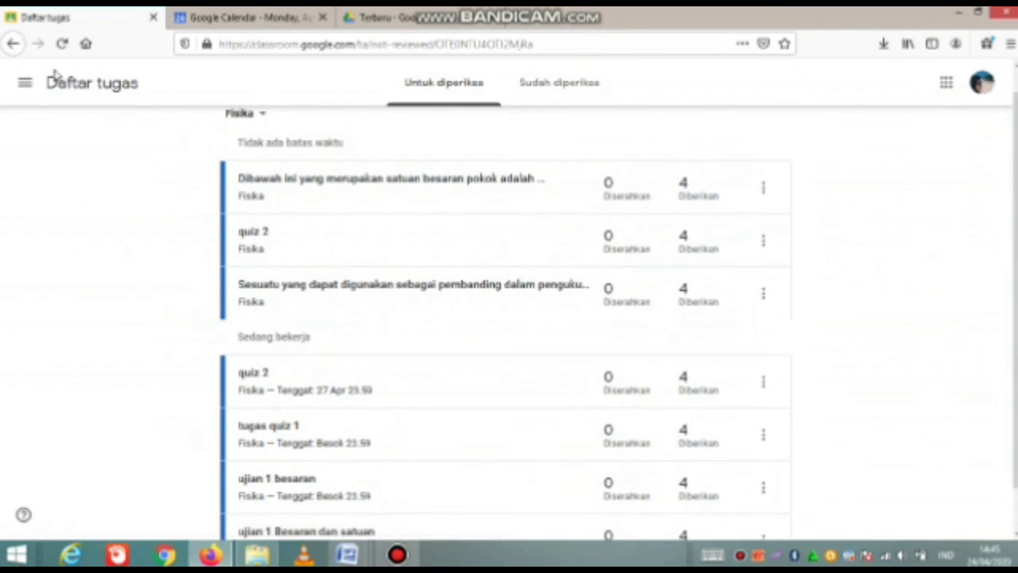
left_click(12, 45)
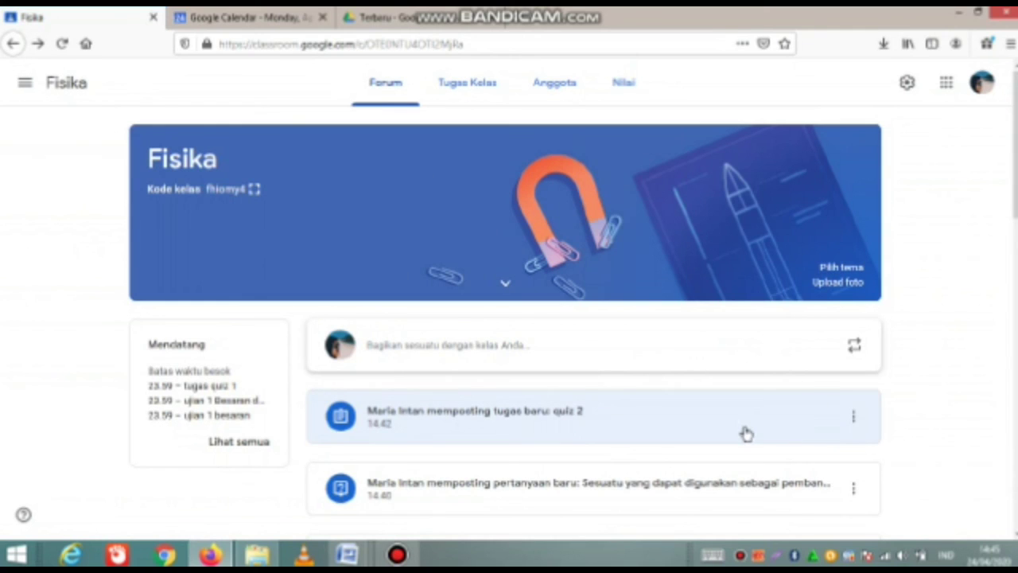
Examine the student work for the newest quiz 2 post and browse the other posts in the class forum
left_click(597, 430)
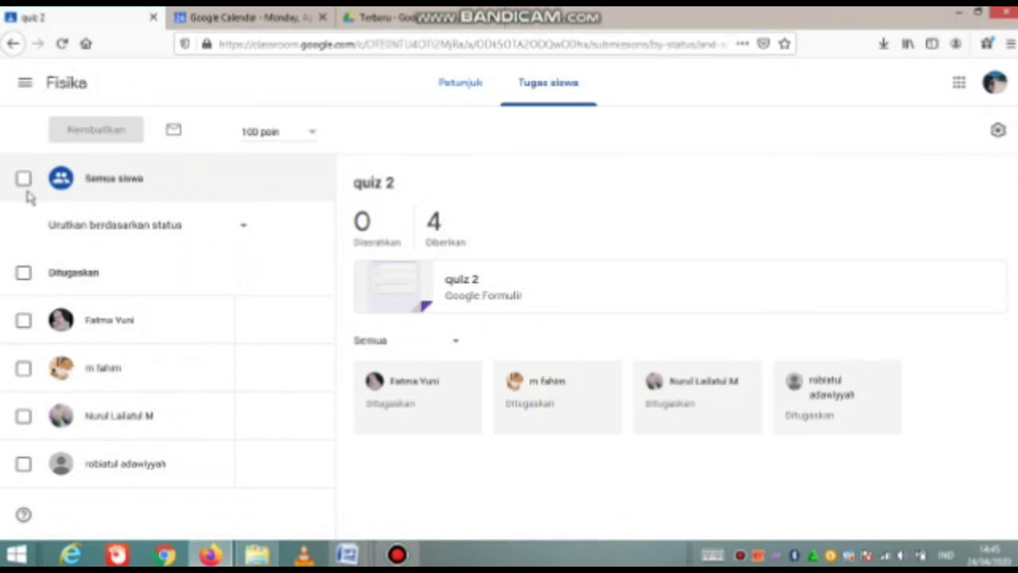
left_click(12, 44)
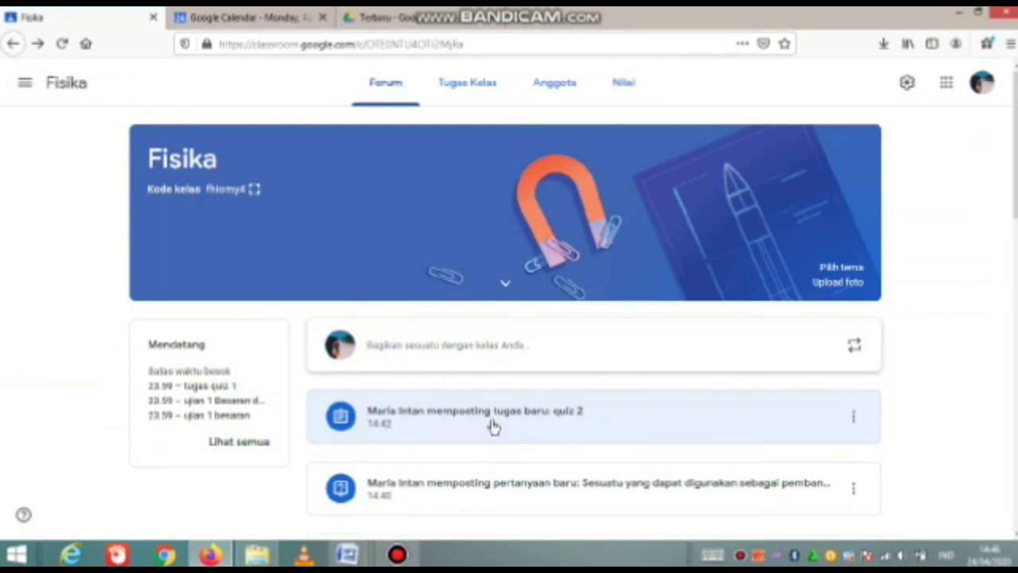
left_click_drag(1015, 201, 1015, 344)
scroll(401, 424, "down", 3)
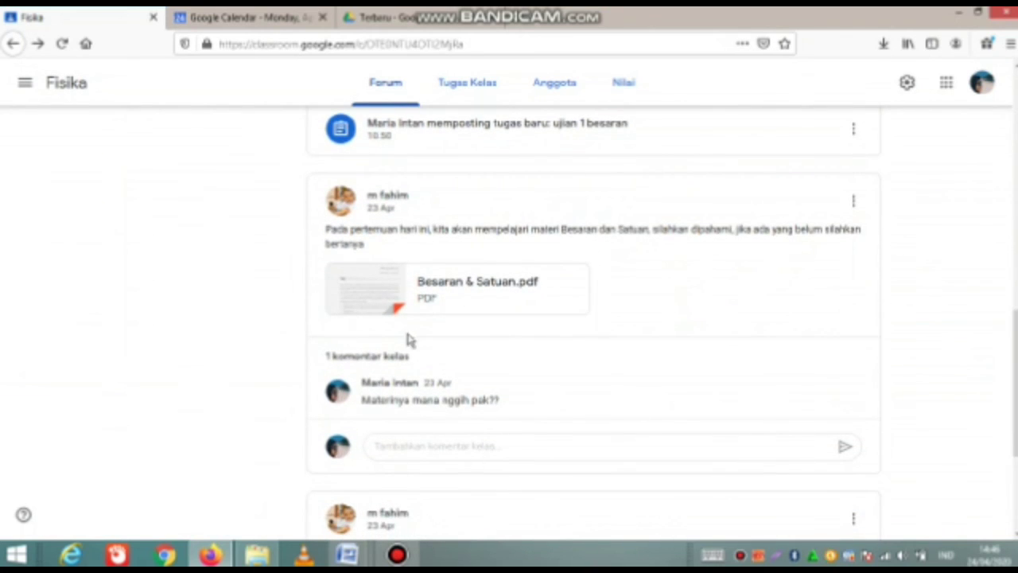
left_click_drag(1015, 382, 1015, 178)
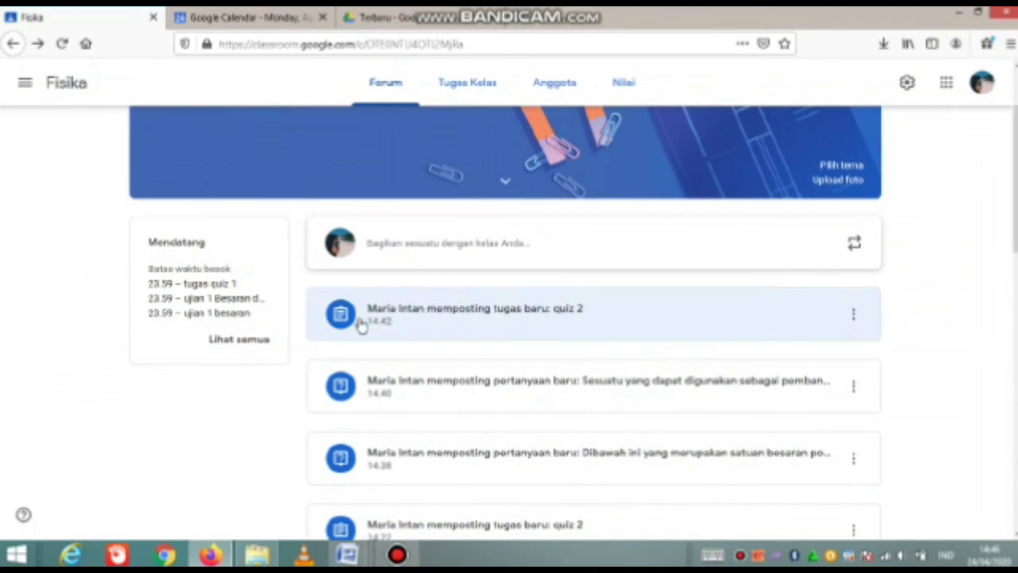
left_click(435, 329)
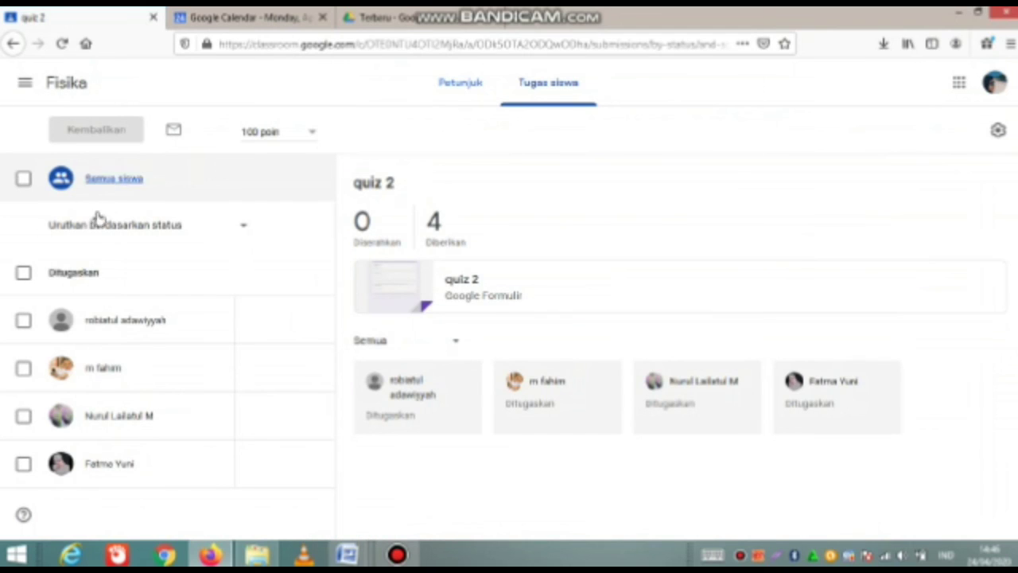